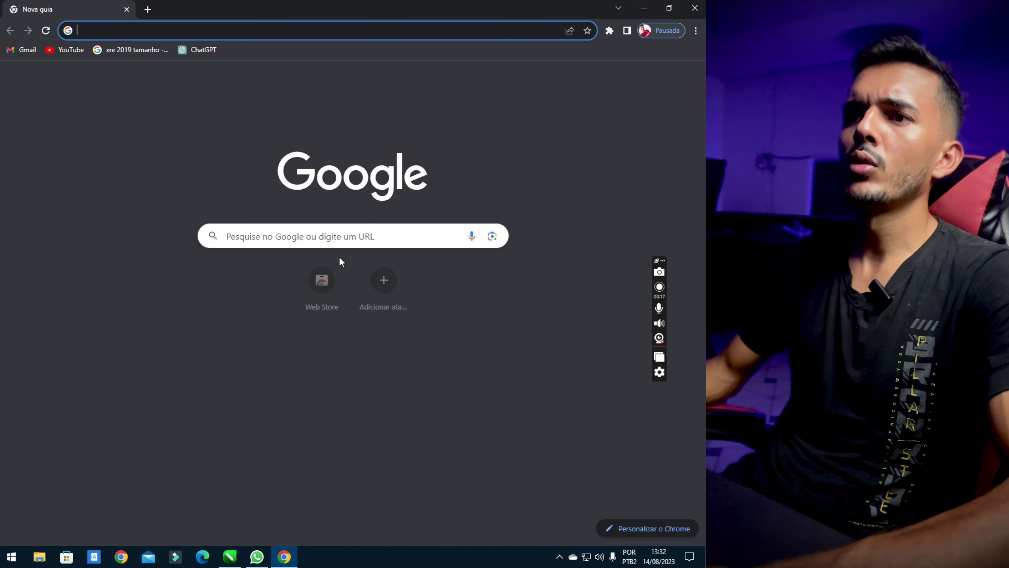
# Search Google for "pop 110" and show the image results
pyautogui.click(355, 238)
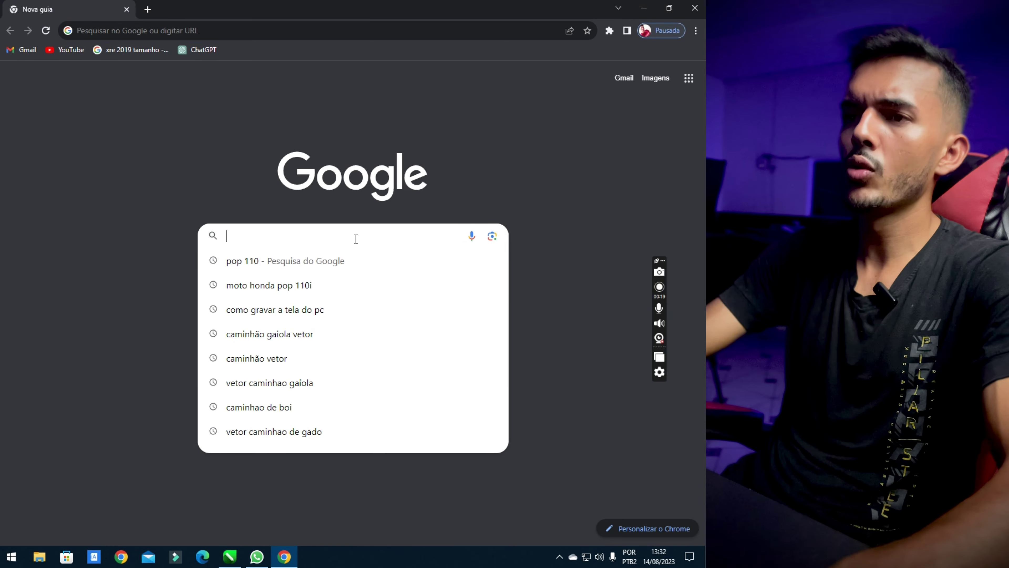
pyautogui.write('pop 110')
pyautogui.press('Return')
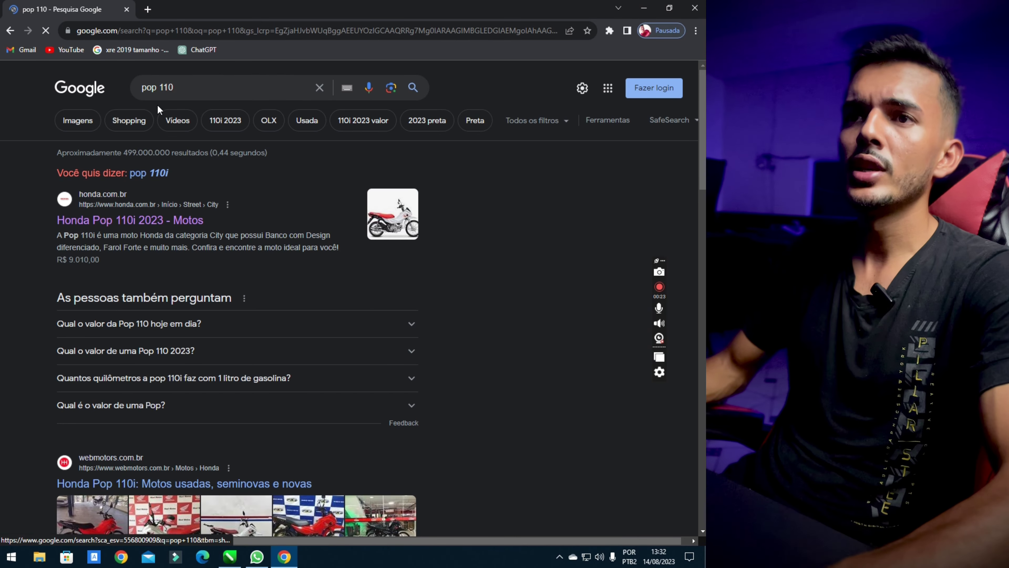
pyautogui.click(77, 121)
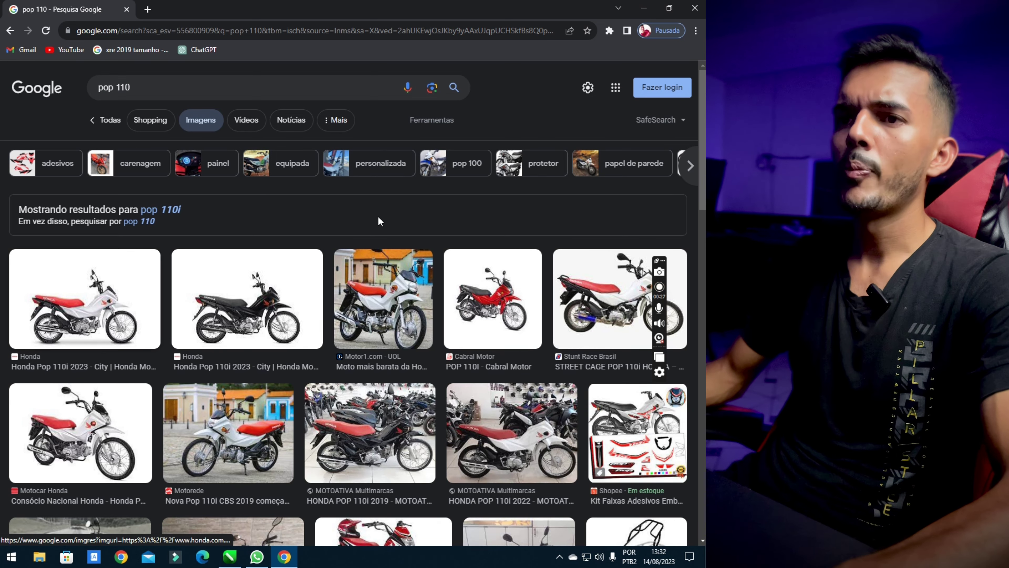
# Open the related side-view photo of the black Honda Pop 110i and copy the image
pyautogui.click(147, 308)
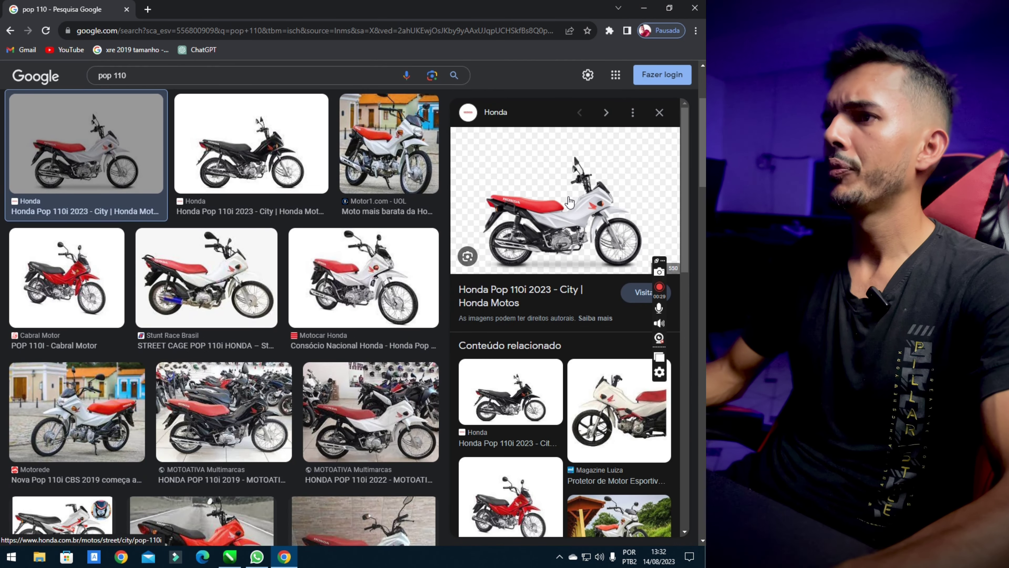
pyautogui.rightClick(571, 201)
pyautogui.click(620, 335)
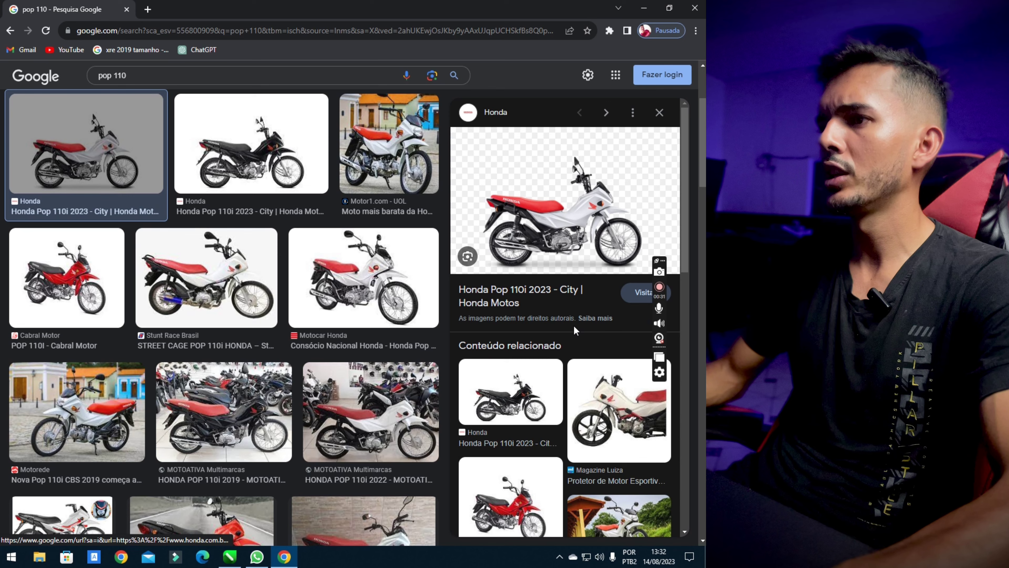
pyautogui.scroll(-5, 555, 345)
pyautogui.scroll(-5, 556, 345)
pyautogui.click(556, 345)
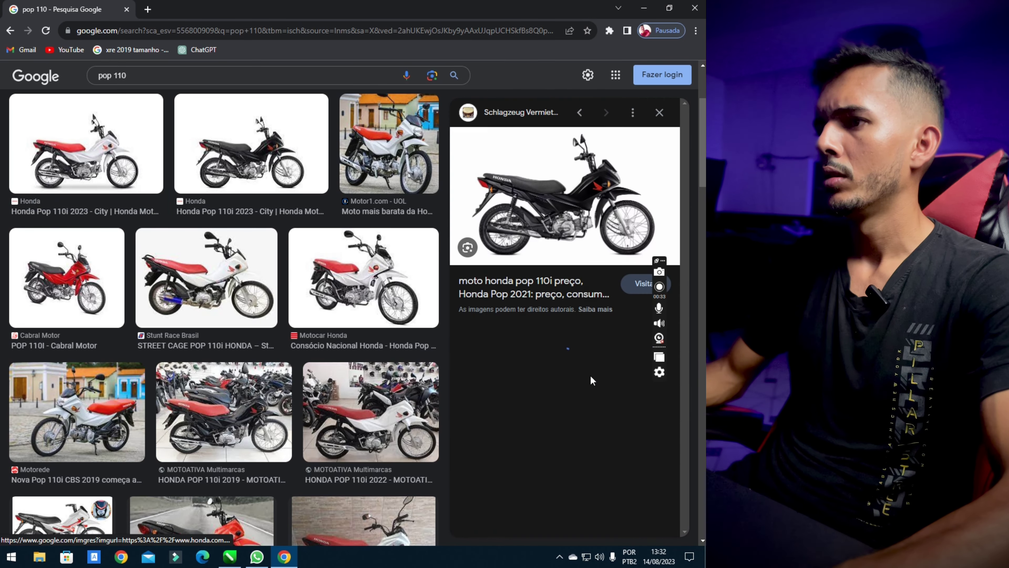
pyautogui.rightClick(572, 182)
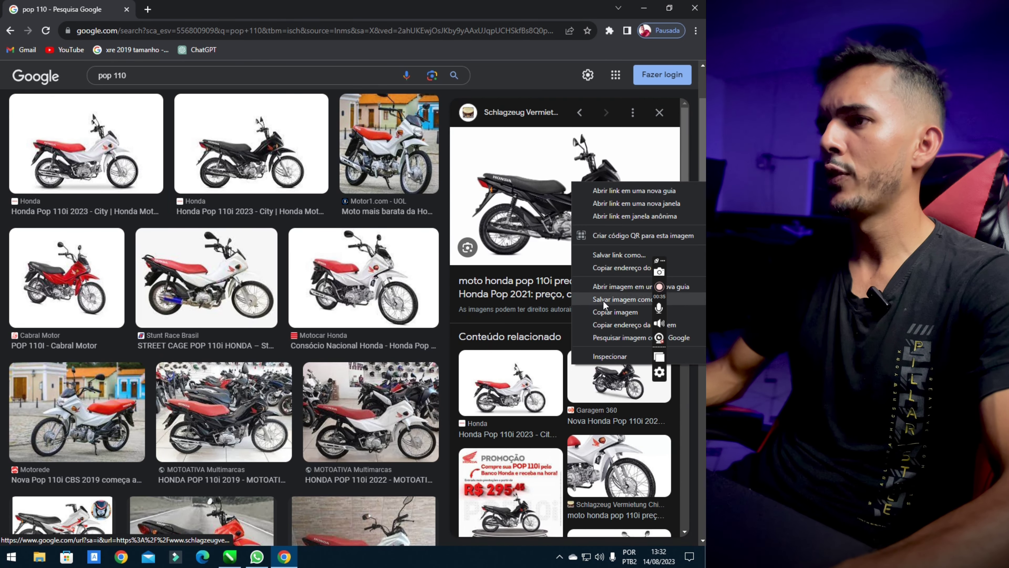
pyautogui.click(612, 323)
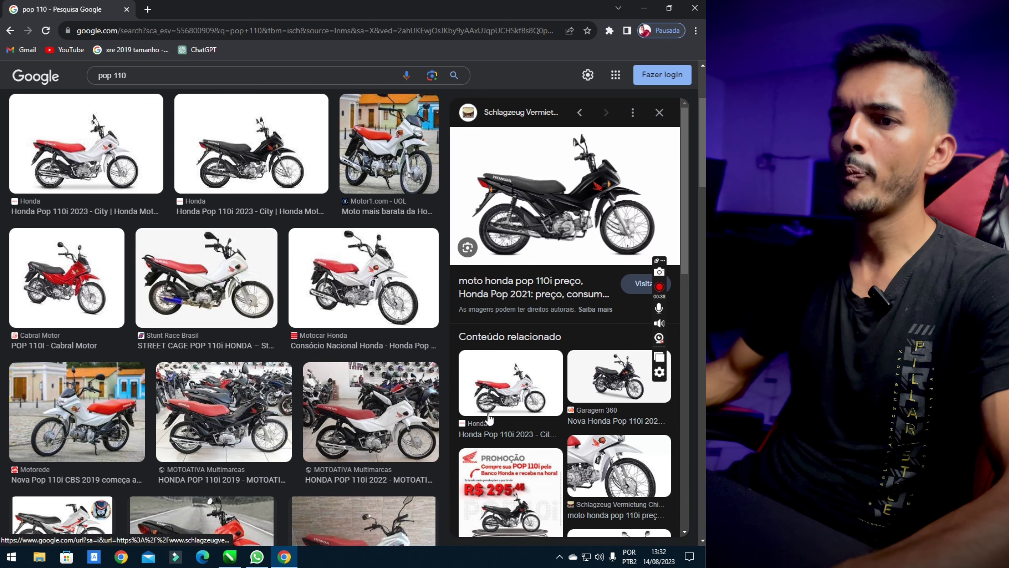
# Switch to CorelDRAW, paste the motorcycle photo onto the page and enlarge it proportionally to about 515 × 309 mm
pyautogui.click(230, 557)
pyautogui.hotkey('ctrl', 'v')
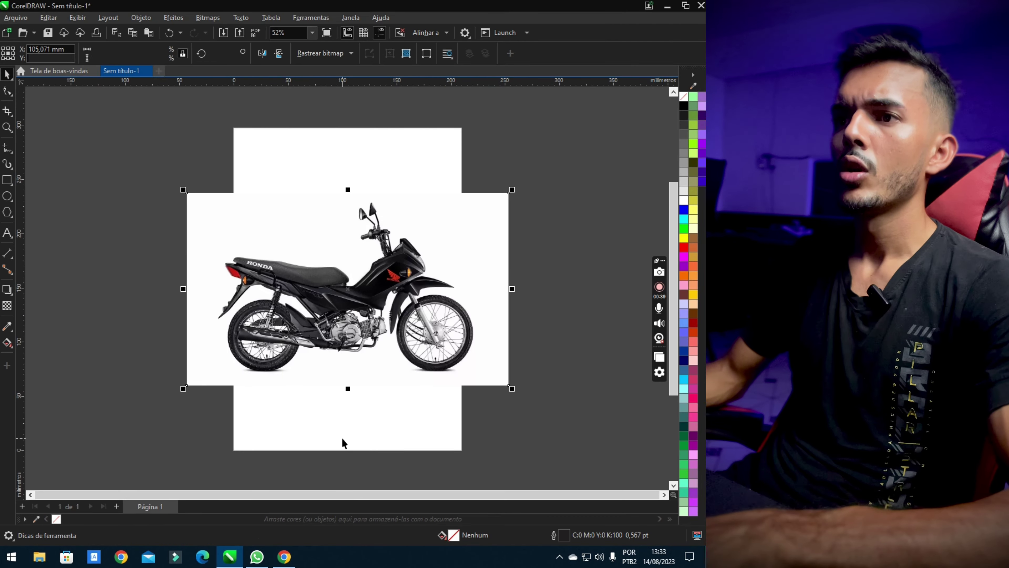
pyautogui.moveTo(512, 190); pyautogui.dragTo(600, 113)
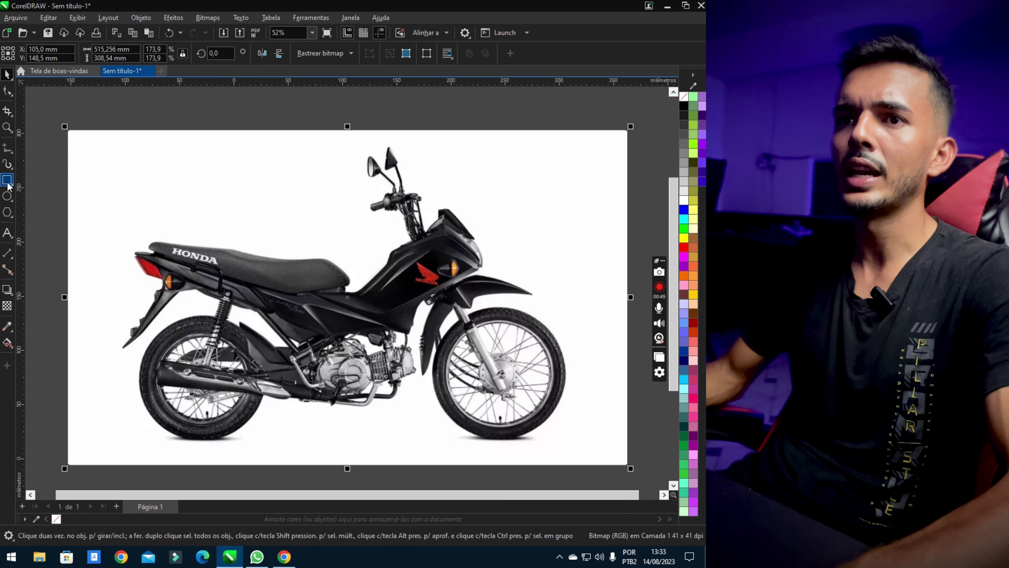
# Draw a rectangle around the motorcycle and align its front edge with the front tyre, about 407 × 259 mm
pyautogui.press('F6')
pyautogui.moveTo(124, 157); pyautogui.dragTo(570, 439)
pyautogui.scroll(5, 570, 397)
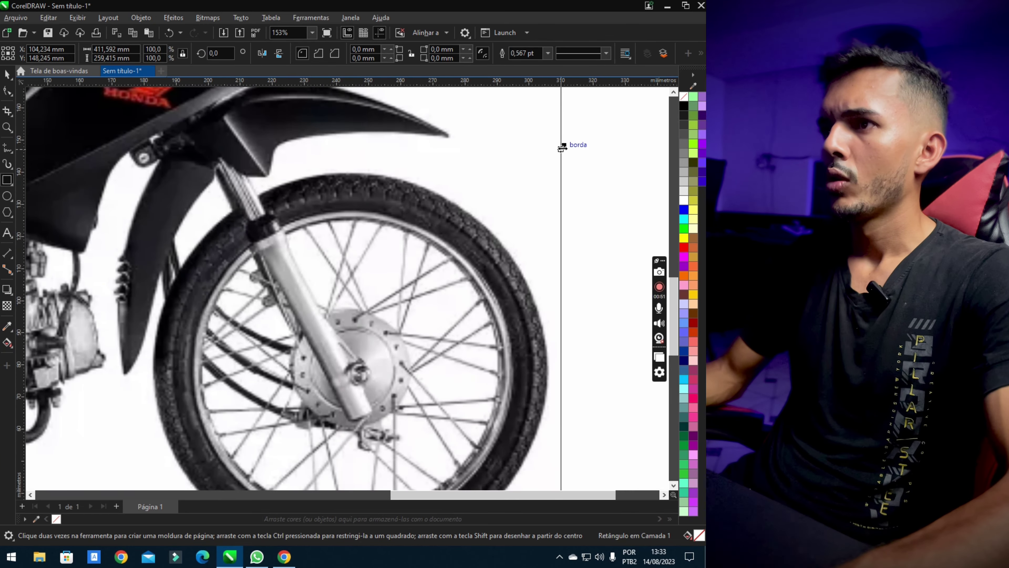
pyautogui.moveTo(562, 148); pyautogui.dragTo(551, 170)
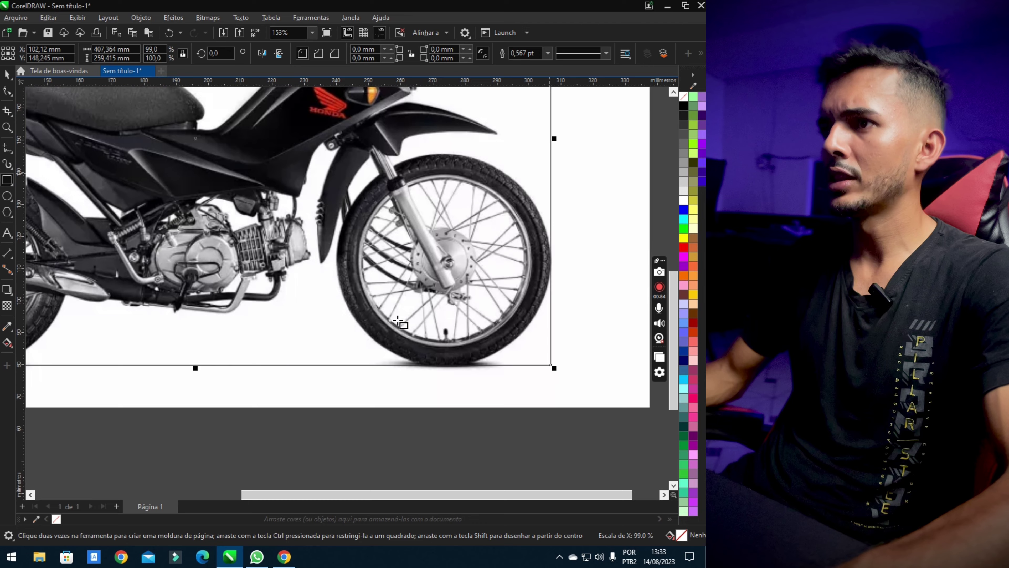
# Set the rectangle's outline colour to red
pyautogui.scroll(2, 192, 363)
pyautogui.moveTo(198, 365); pyautogui.dragTo(205, 366)
pyautogui.scroll(-4, 332, 352)
pyautogui.scroll(4, 60, 361)
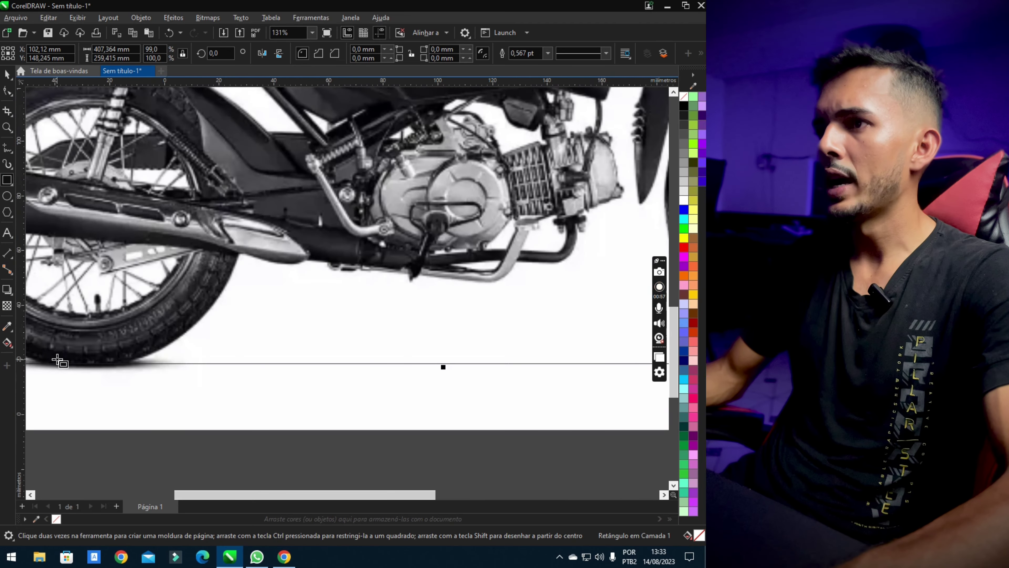
pyautogui.scroll(1, 407, 372)
pyautogui.scroll(-2, 408, 371)
pyautogui.rightClick(683, 256)
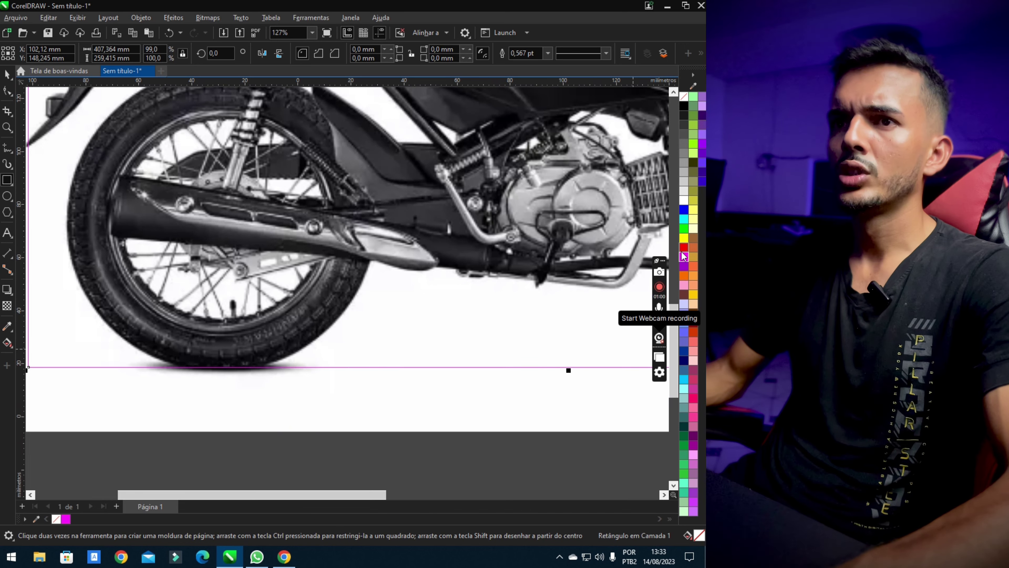
# Extend the rectangle's lower edge beneath the tyres and its rear edge to the mudguard tip, about 408 × 261 mm
pyautogui.scroll(3, 488, 368)
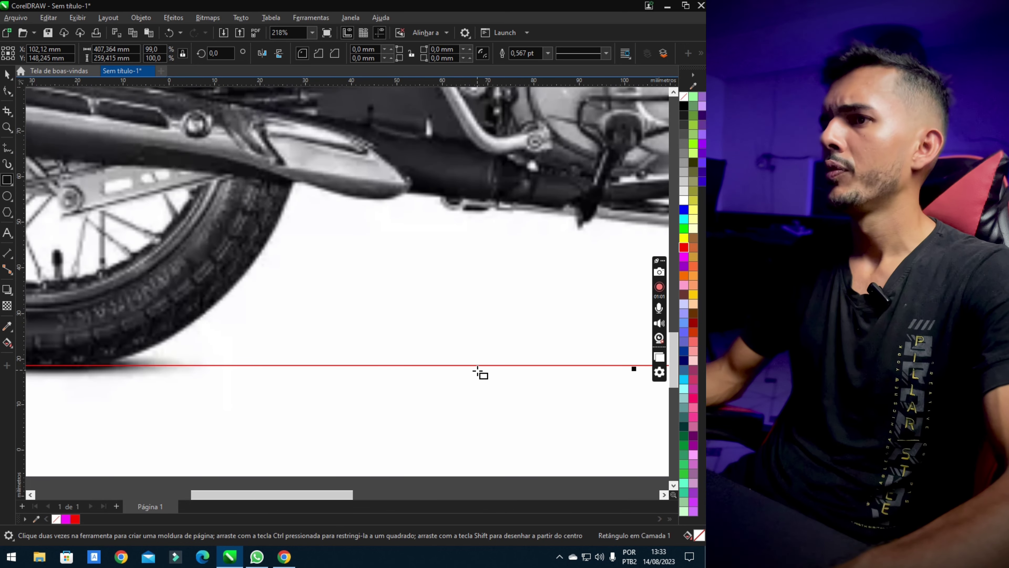
pyautogui.moveTo(633, 368); pyautogui.dragTo(611, 373)
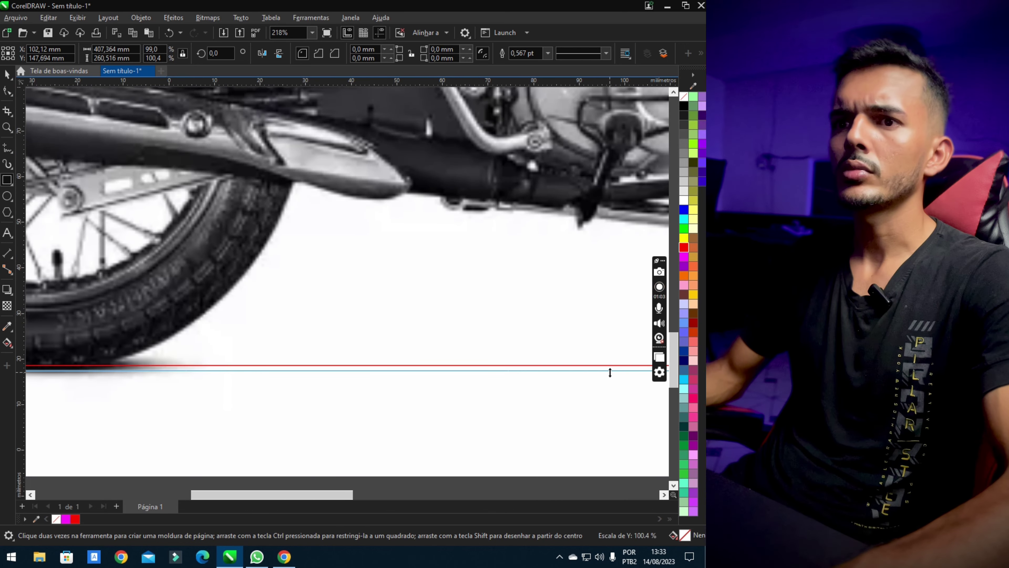
pyautogui.scroll(-5, 596, 367)
pyautogui.scroll(3, 357, 241)
pyautogui.scroll(4, 360, 207)
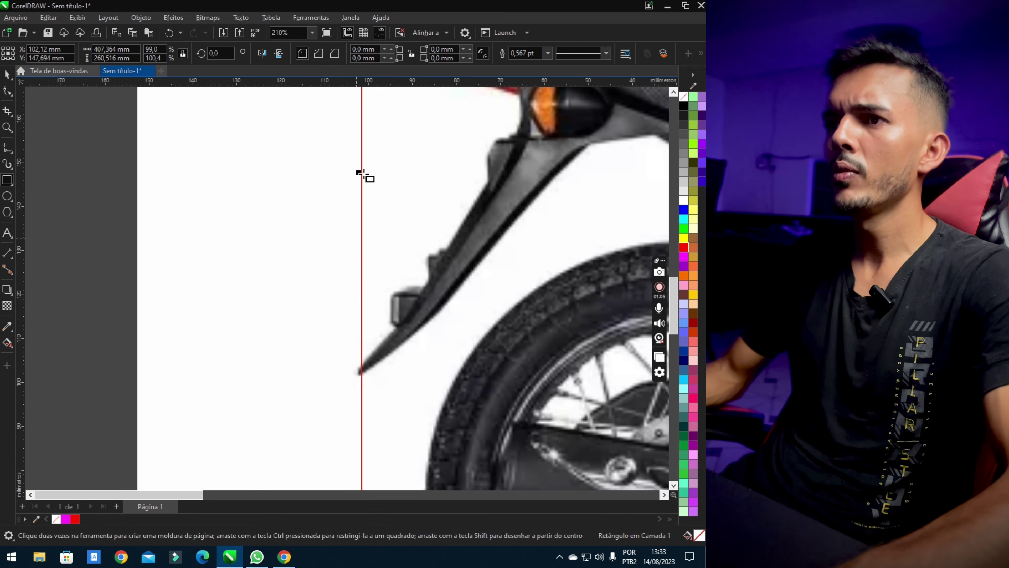
pyautogui.moveTo(359, 173); pyautogui.dragTo(354, 175)
# Raise the rectangle's upper edge to the tip of the higher mirror, making it about 270 mm tall
pyautogui.scroll(-5, 184, 333)
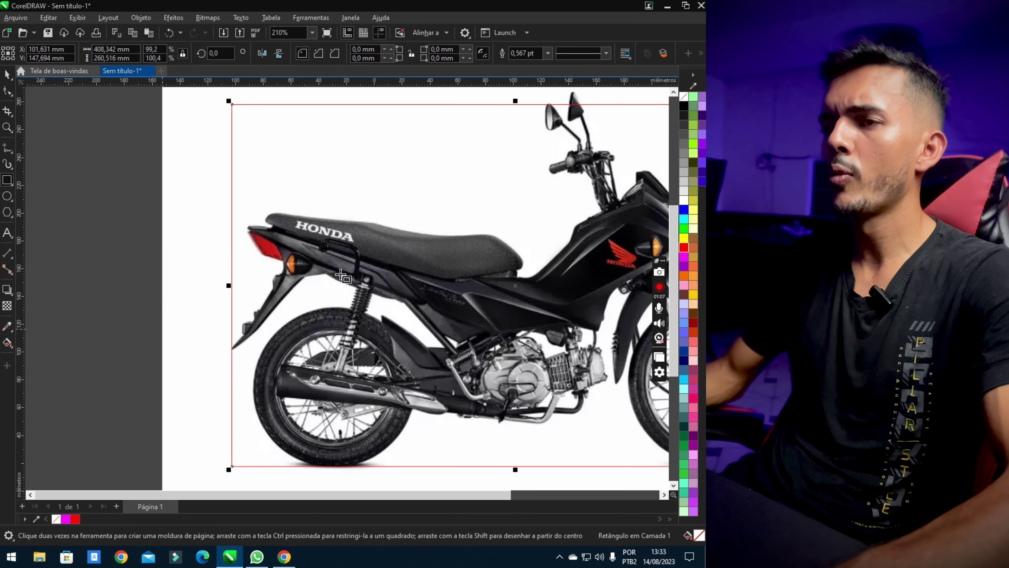
pyautogui.scroll(5, 421, 242)
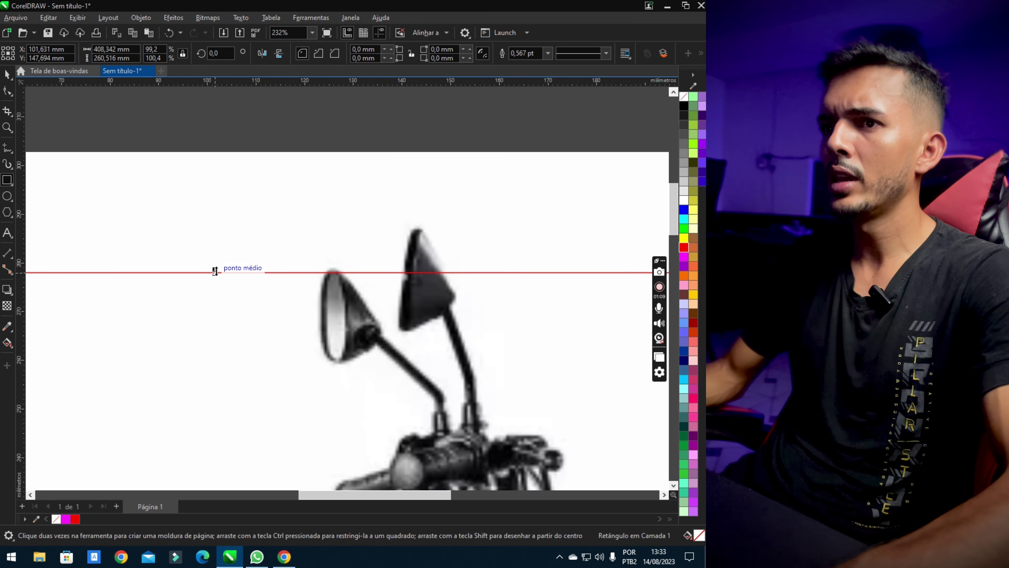
pyautogui.moveTo(214, 273); pyautogui.dragTo(219, 225)
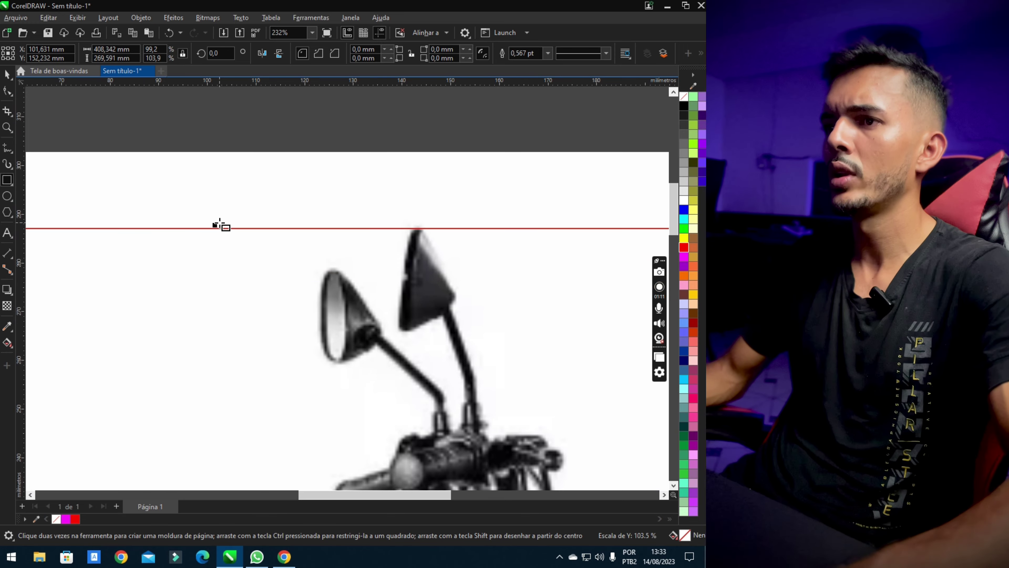
pyautogui.scroll(-2, 259, 262)
# Intersect the photo with the red rectangle and keep only the cropped motorcycle image
pyautogui.scroll(-10, 259, 262)
pyautogui.press('space')
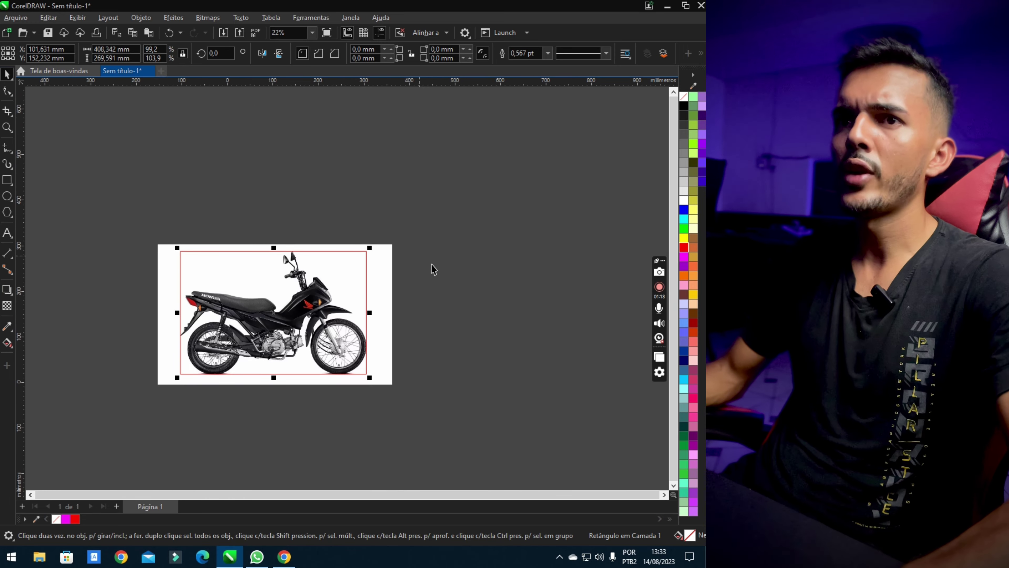
pyautogui.scroll(2, 383, 276)
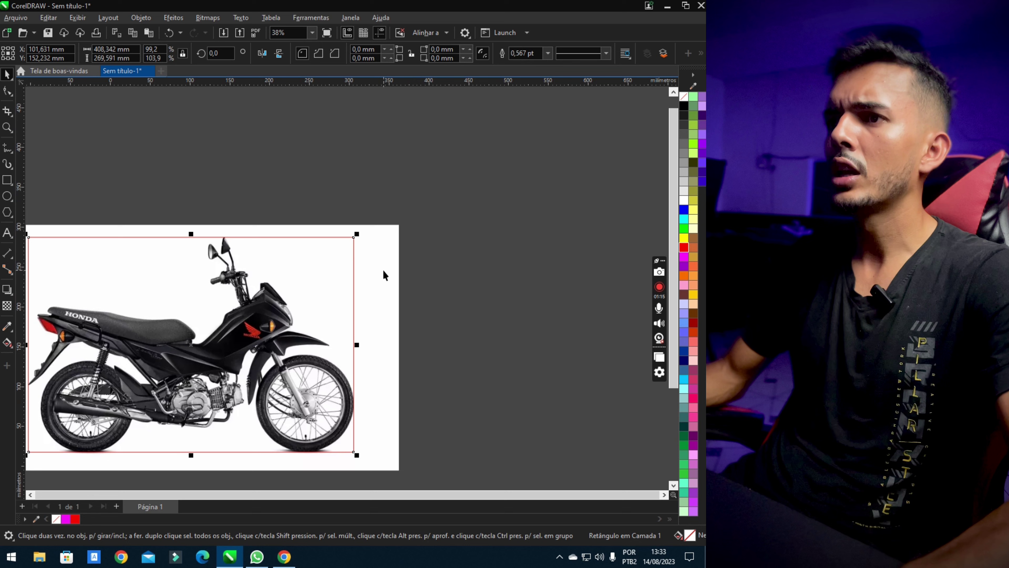
pyautogui.keyDown('shift'); pyautogui.click(382, 269); pyautogui.keyUp('shift')
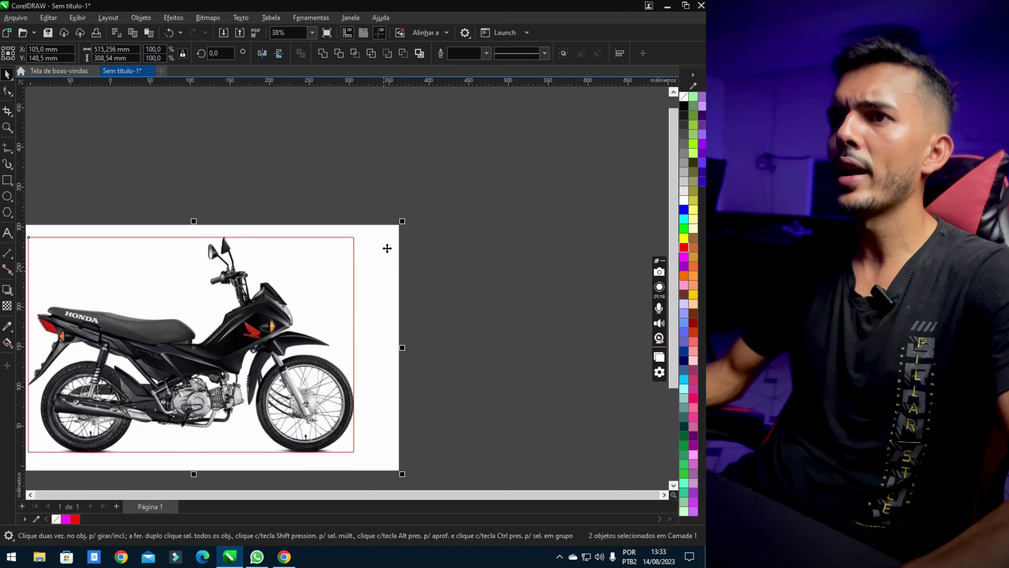
pyautogui.click(355, 55)
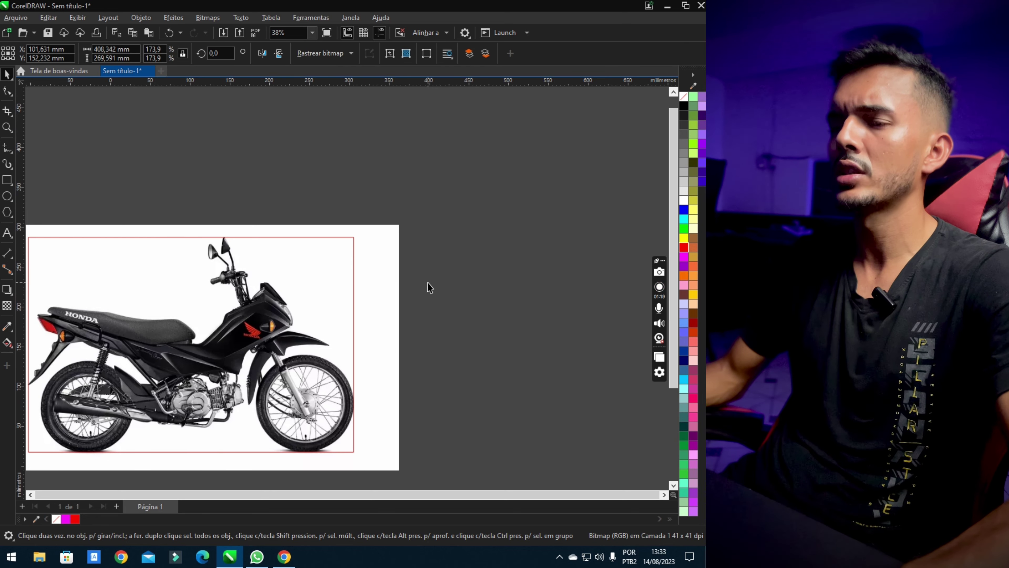
pyautogui.click(309, 279)
# Enlarge the cropped motorcycle image proportionally to about 644 × 425 mm and centre it on the page
pyautogui.scroll(-3, 453, 235)
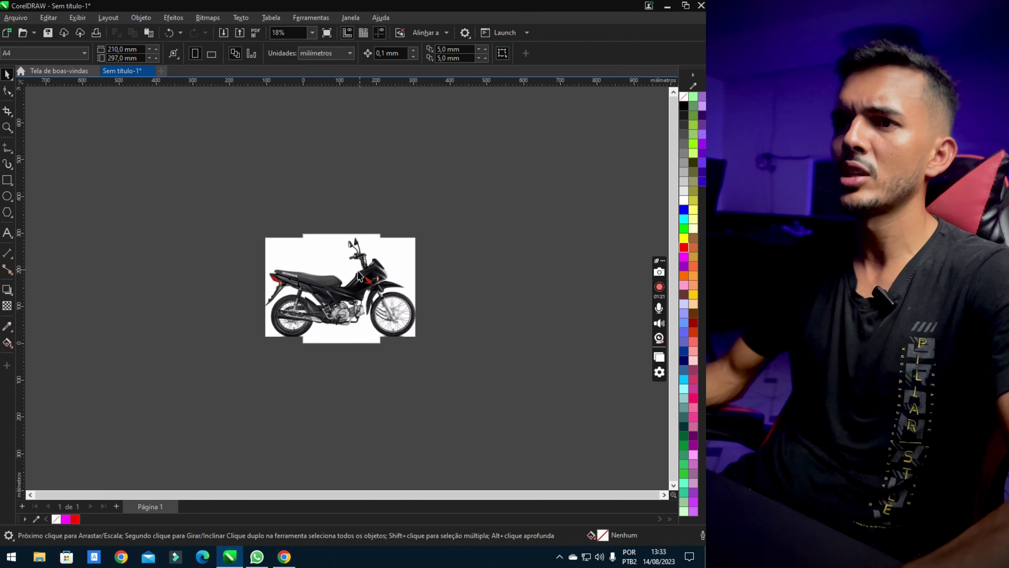
pyautogui.moveTo(421, 230); pyautogui.dragTo(482, 206)
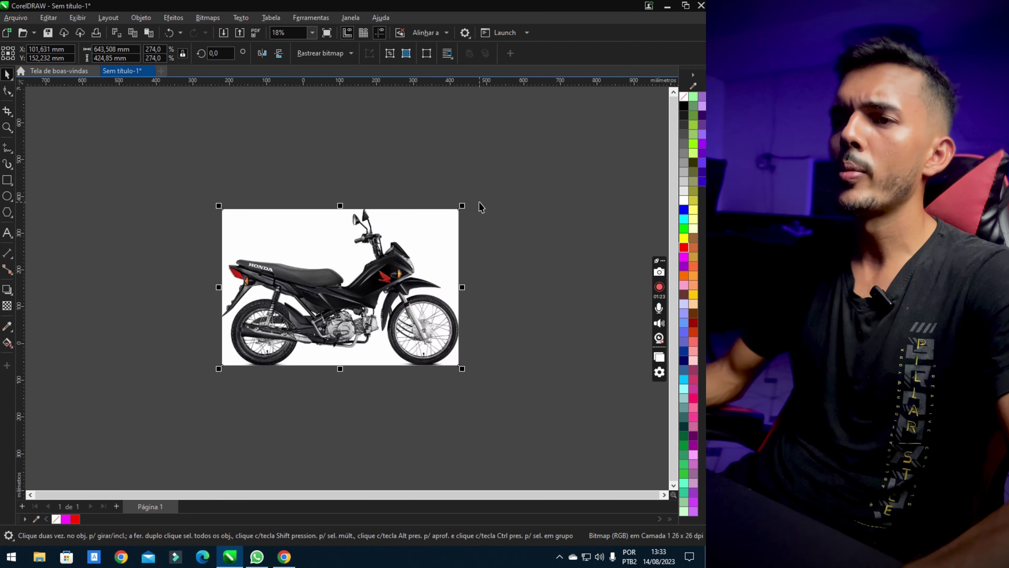
pyautogui.press('p')
pyautogui.scroll(3, 351, 294)
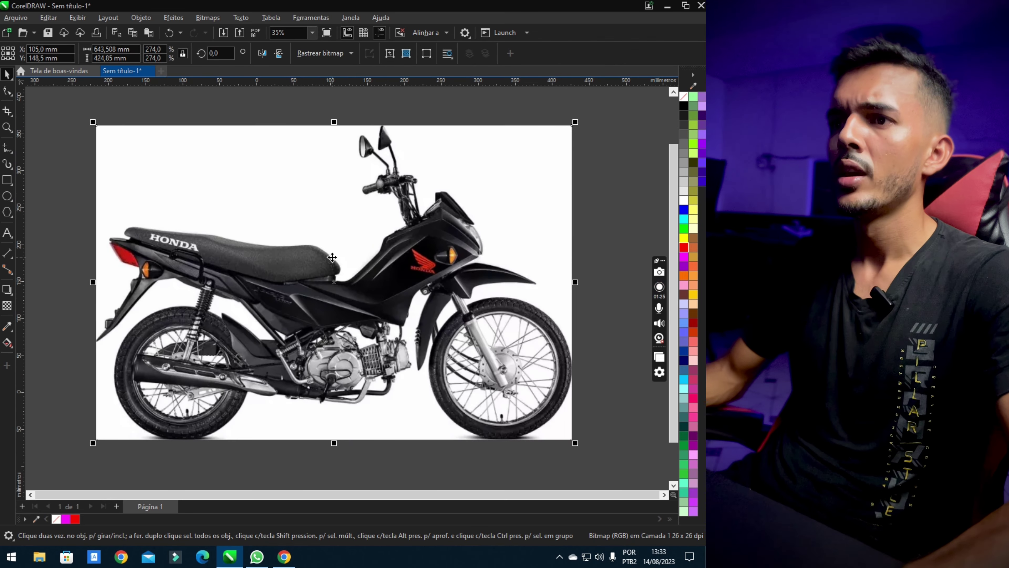
# Switch to the browser, search all Google results for "tamanho pop 110" and highlight the motorcycle's length in the specification table
pyautogui.click(299, 559)
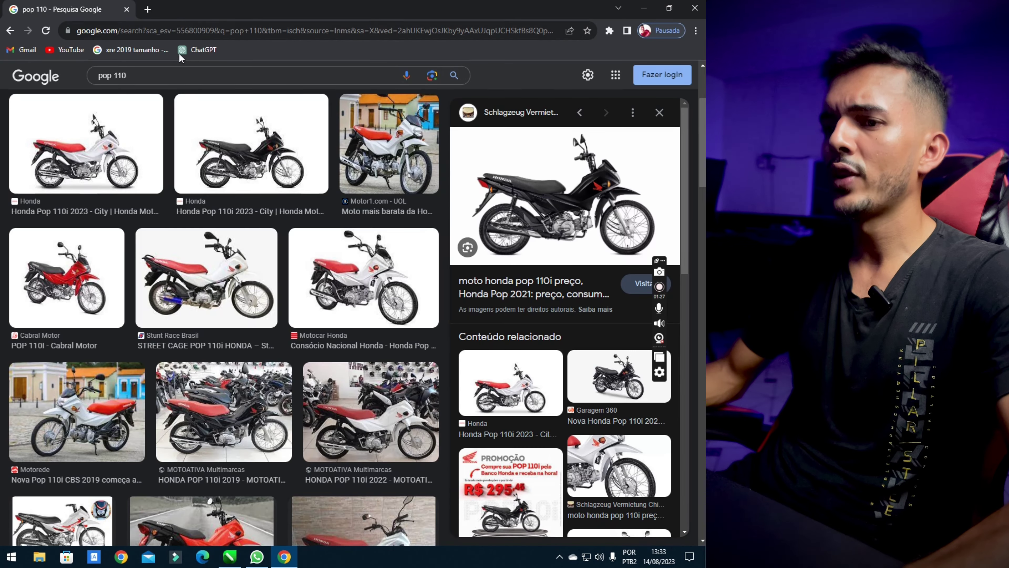
pyautogui.click(103, 75)
pyautogui.write('tamanho')
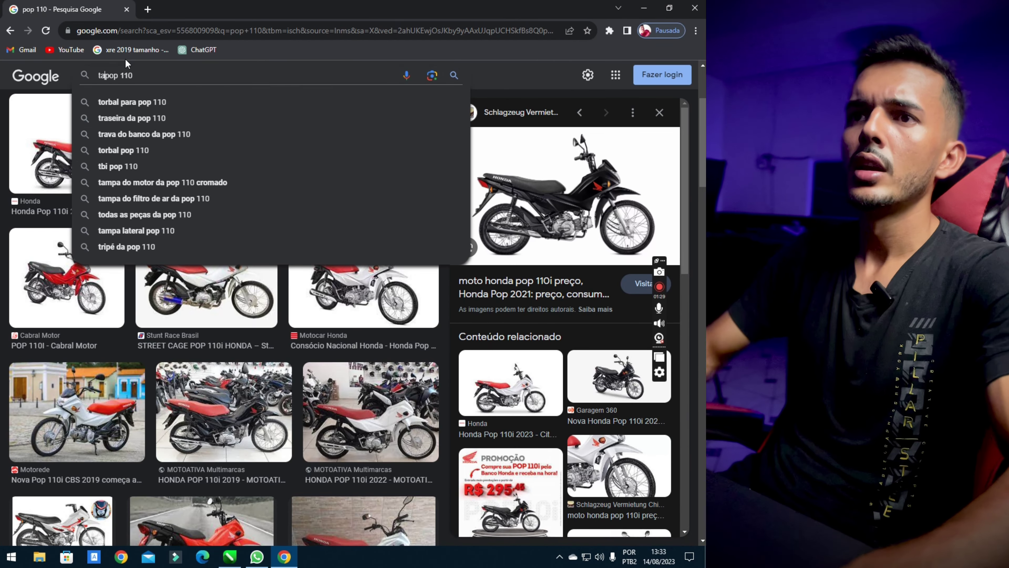
pyautogui.press('Return')
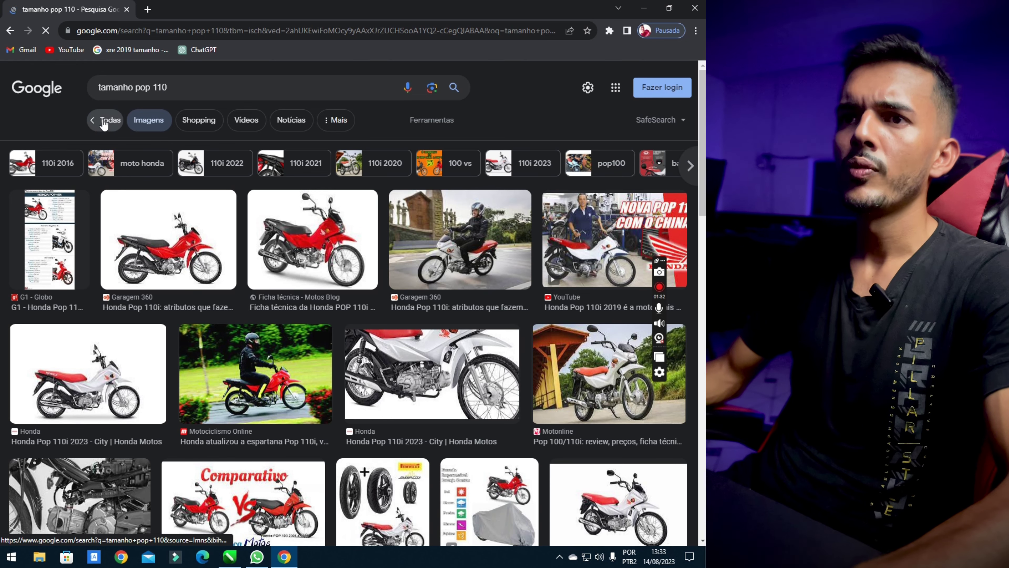
pyautogui.click(106, 119)
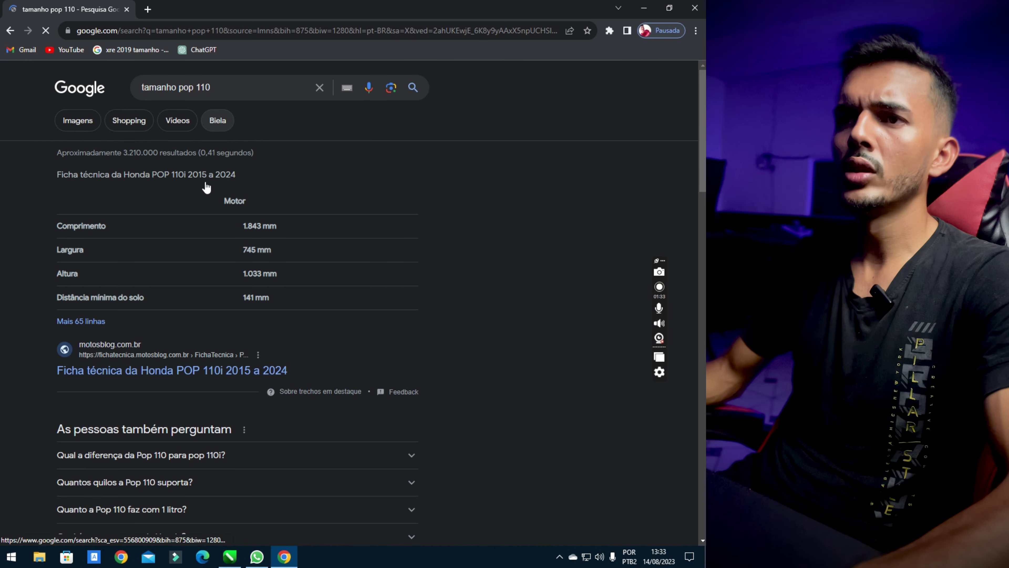
pyautogui.moveTo(60, 225); pyautogui.dragTo(291, 225)
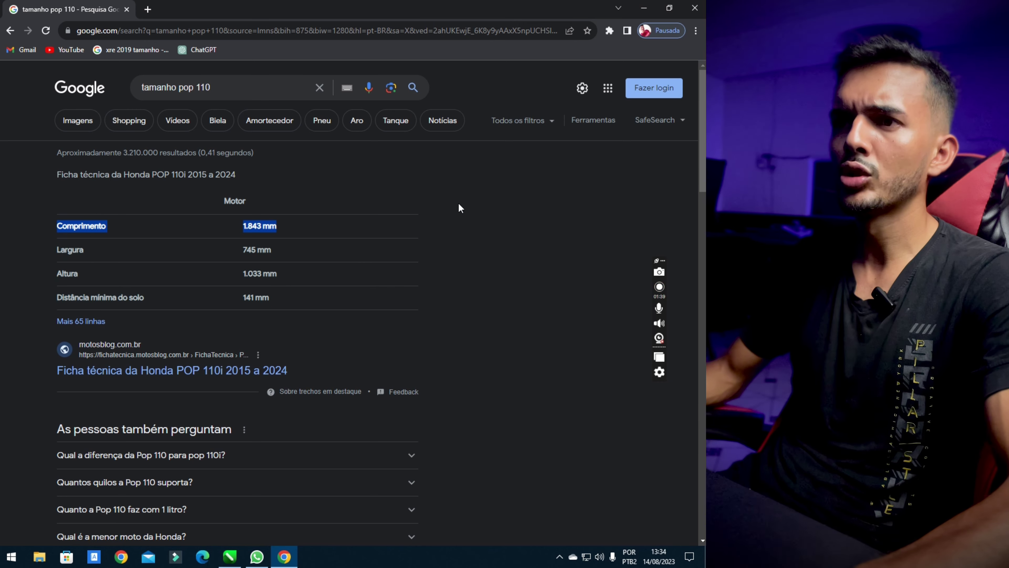
pyautogui.click(247, 236)
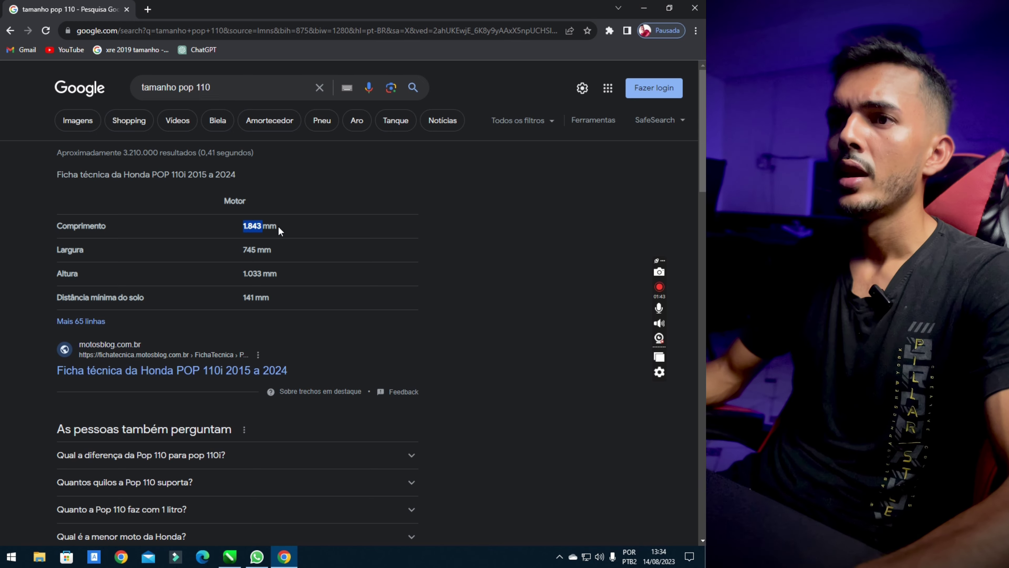
# Switch back to CorelDRAW and set the document's units to millimetres with nothing selected
pyautogui.click(289, 556)
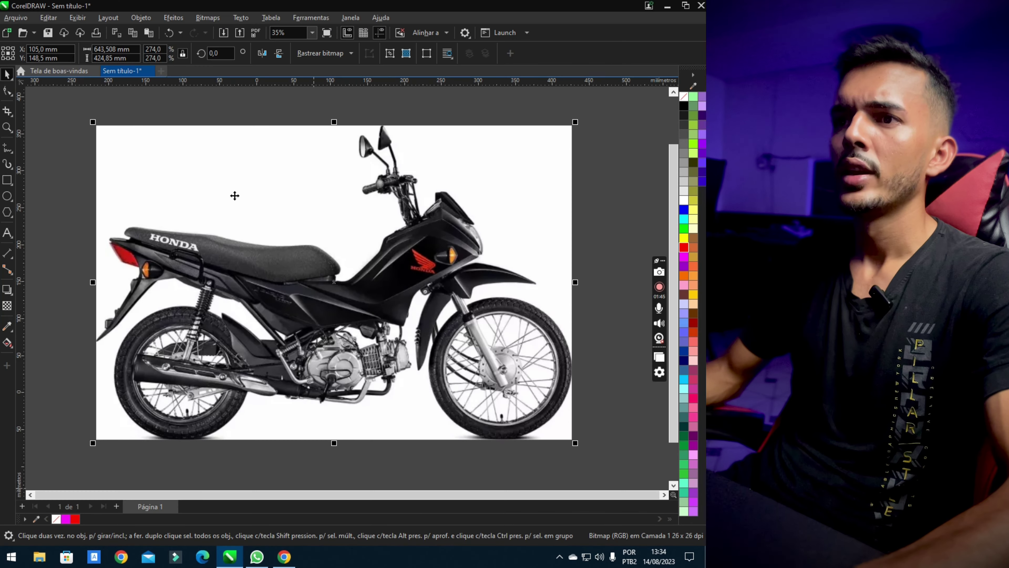
pyautogui.click(136, 47)
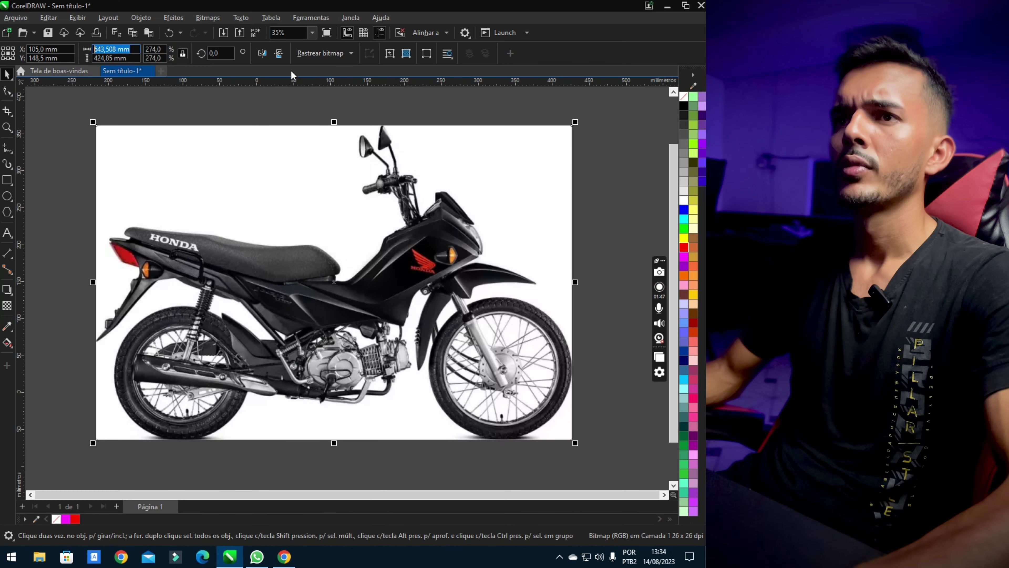
pyautogui.press('Escape')
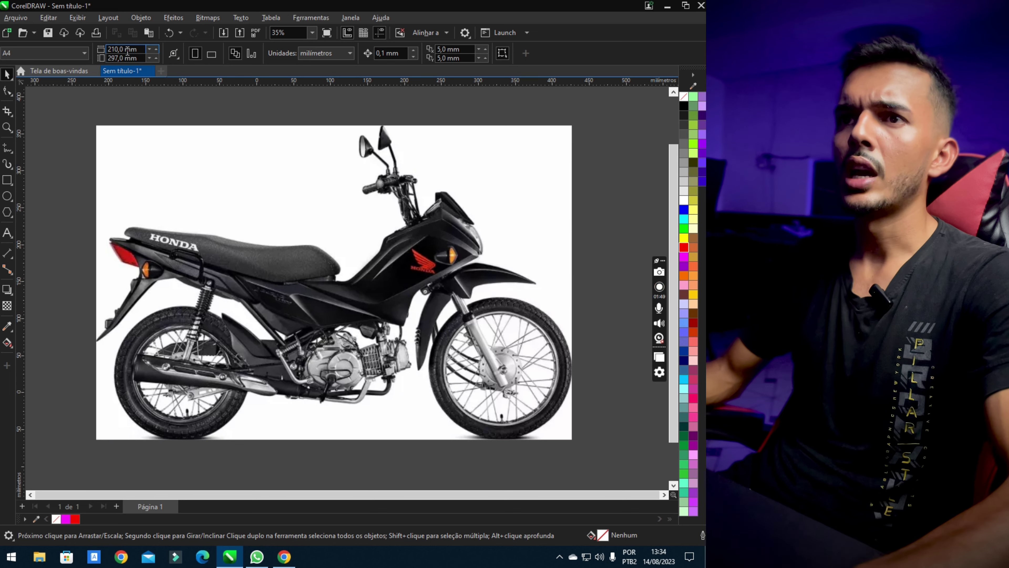
pyautogui.click(317, 54)
pyautogui.click(324, 76)
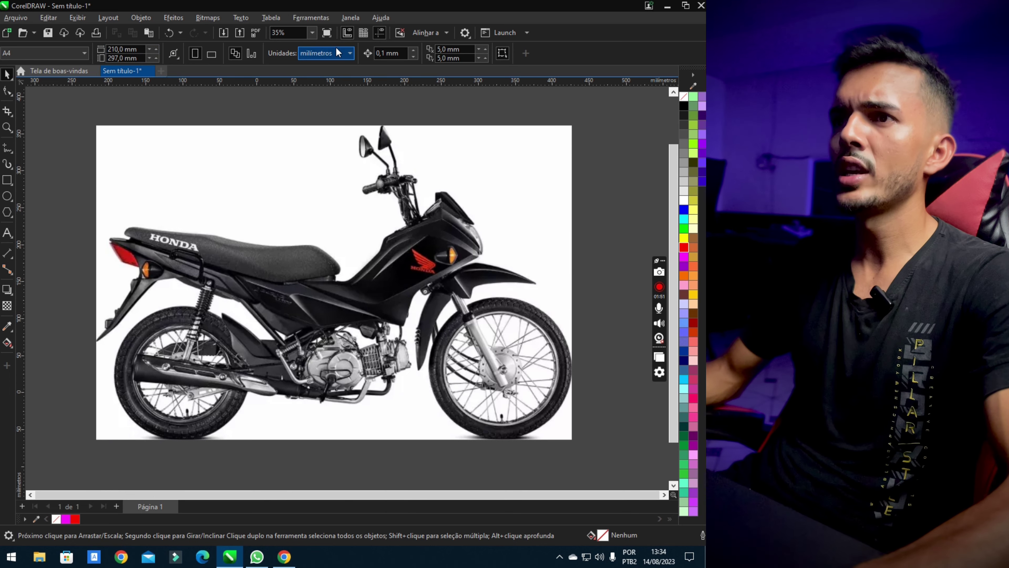
pyautogui.click(336, 52)
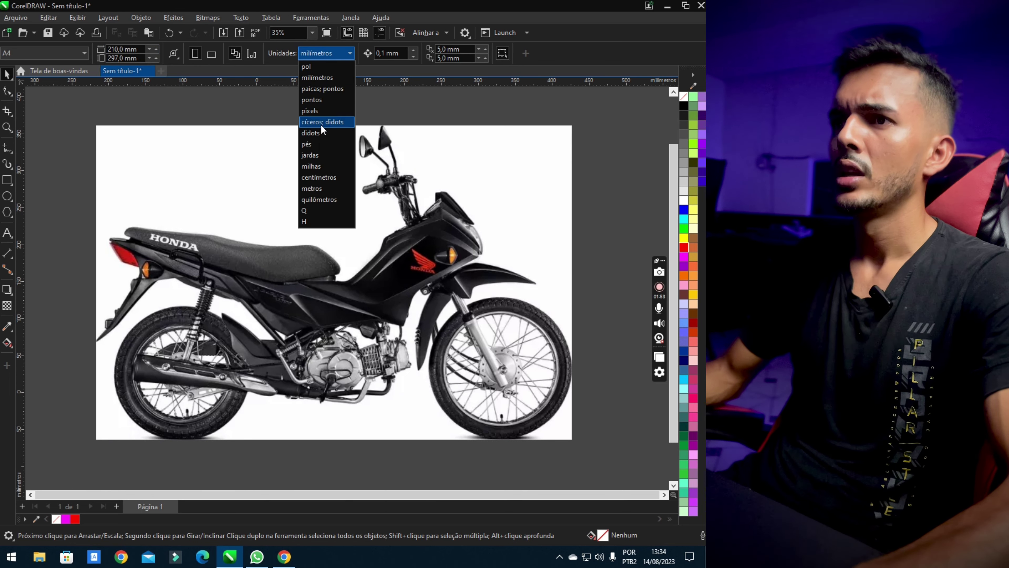
pyautogui.click(323, 76)
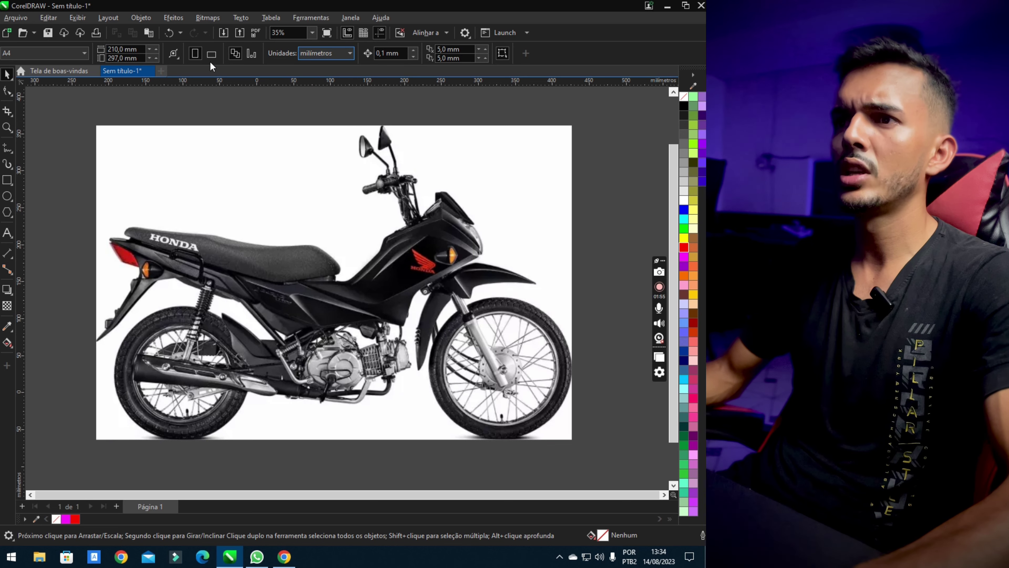
pyautogui.click(141, 50)
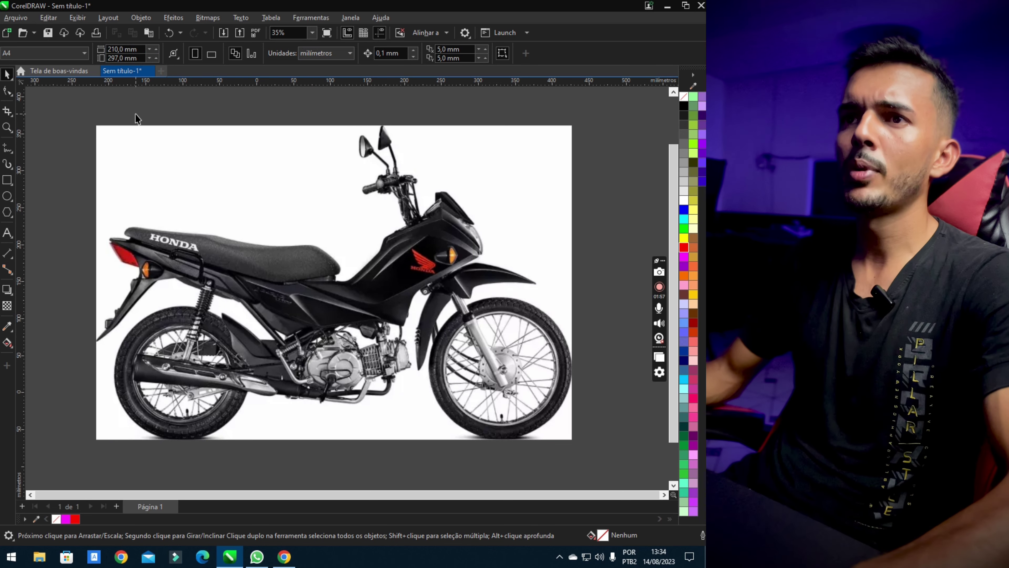
# Scale the motorcycle image proportionally to a width of 1.843 mm (thousands point) and fit the enlarged image in view
pyautogui.click(133, 139)
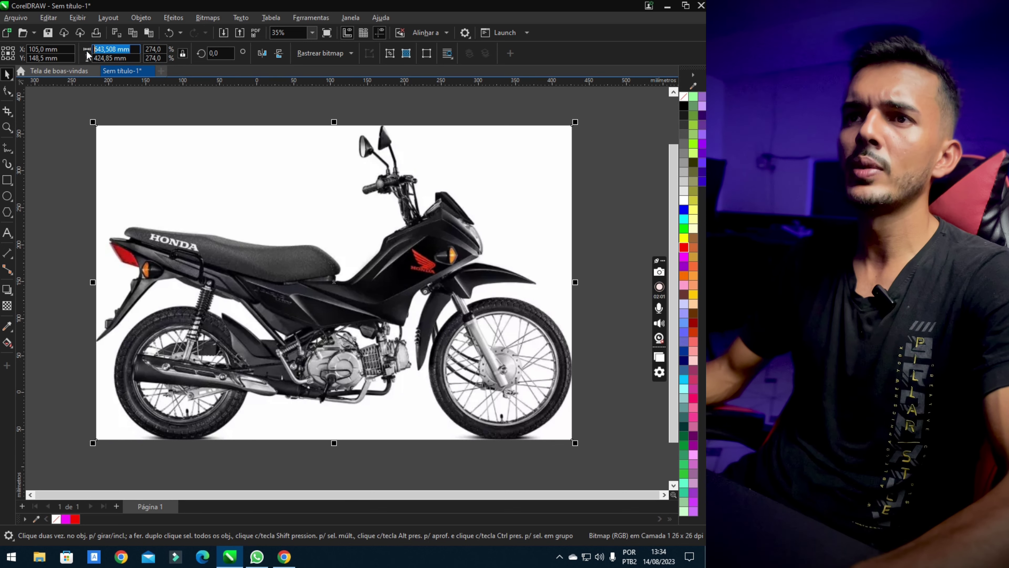
pyautogui.write('1.843')
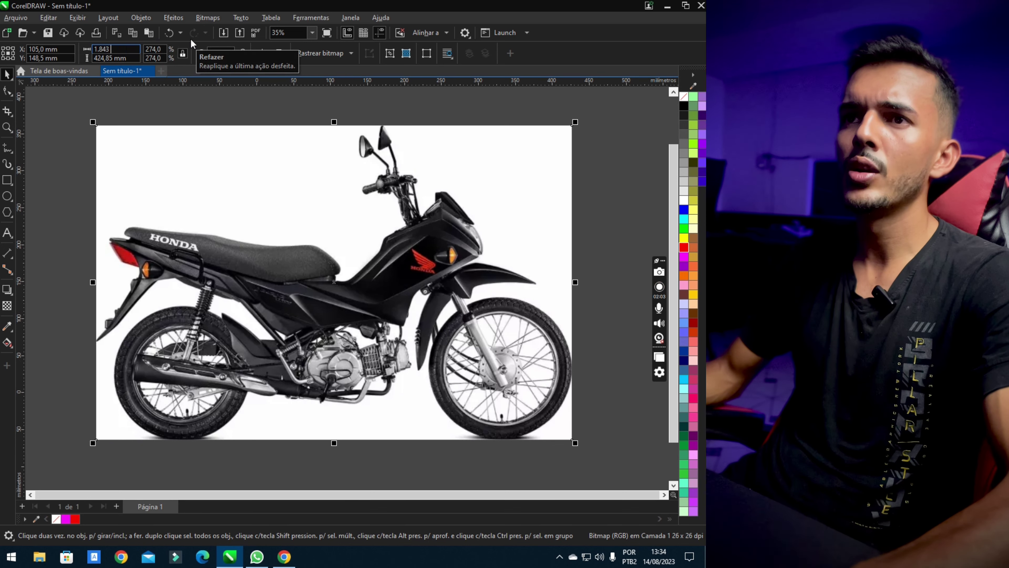
pyautogui.press('Return')
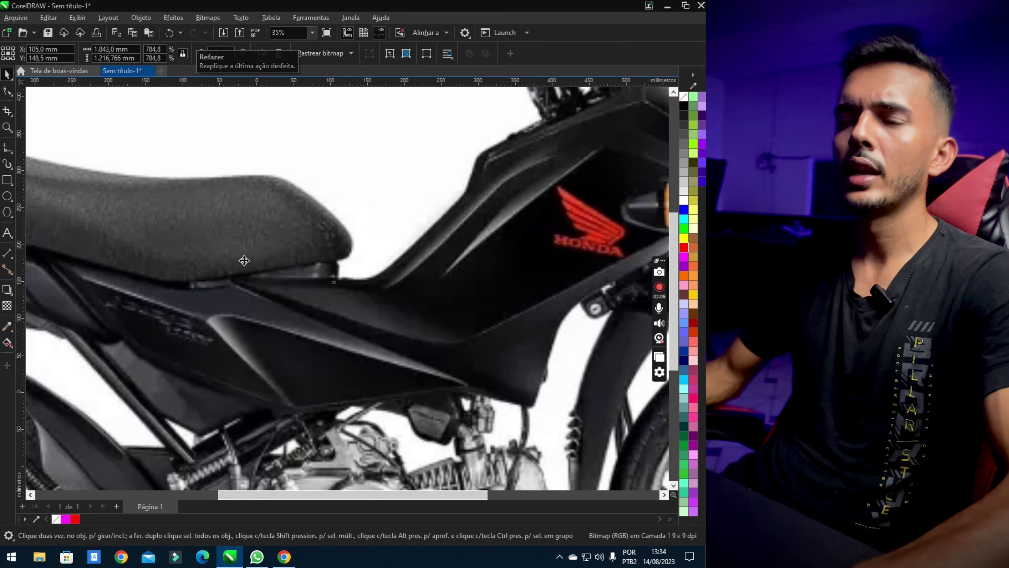
pyautogui.hotkey('shift', 'F2')
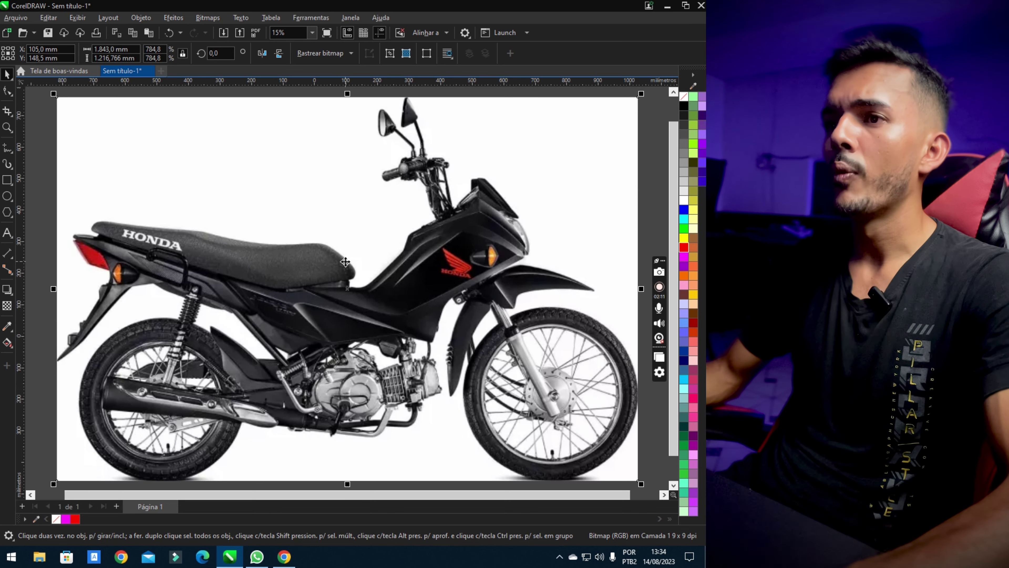
pyautogui.scroll(-1, 345, 261)
pyautogui.press('Escape')
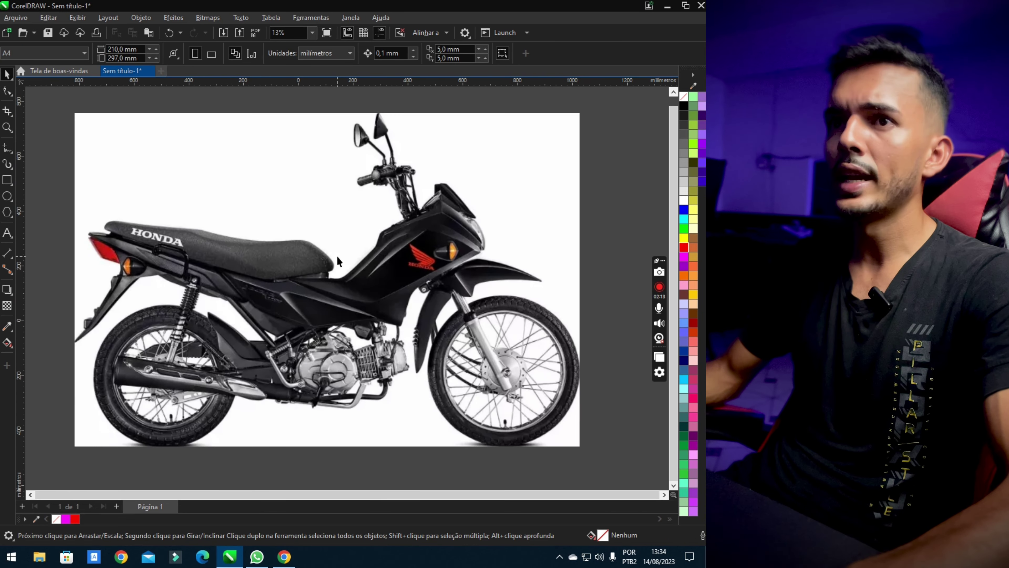
pyautogui.click(337, 258)
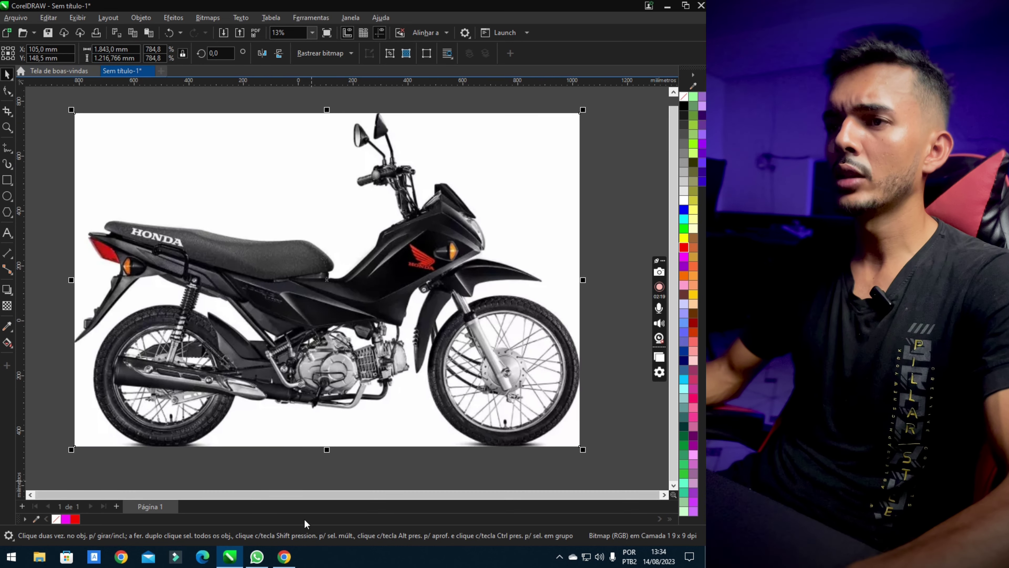
# Switch to the browser, highlight the motorcycle's height in the specification table and return to CorelDRAW
pyautogui.click(291, 561)
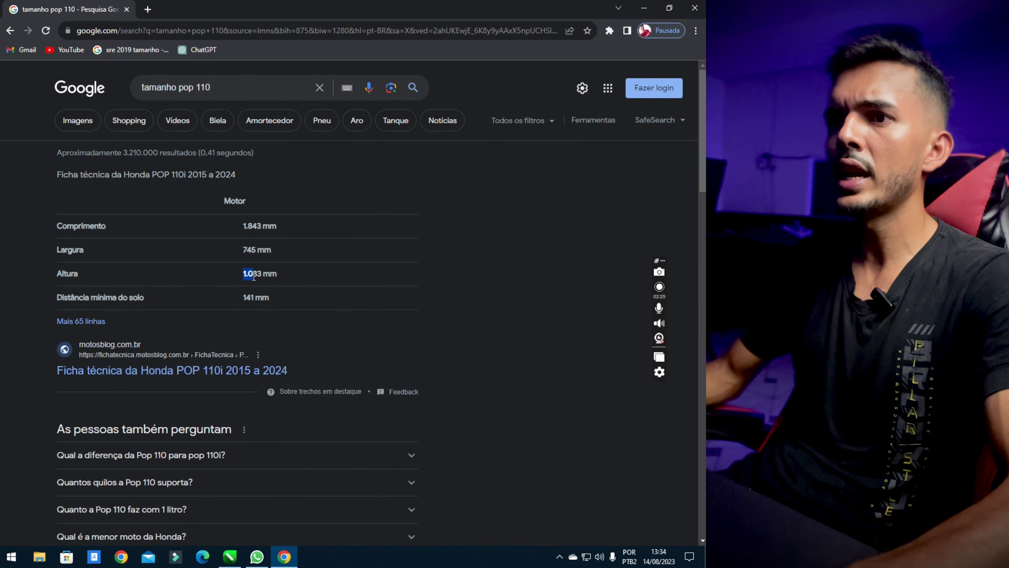
pyautogui.moveTo(257, 277); pyautogui.dragTo(260, 276)
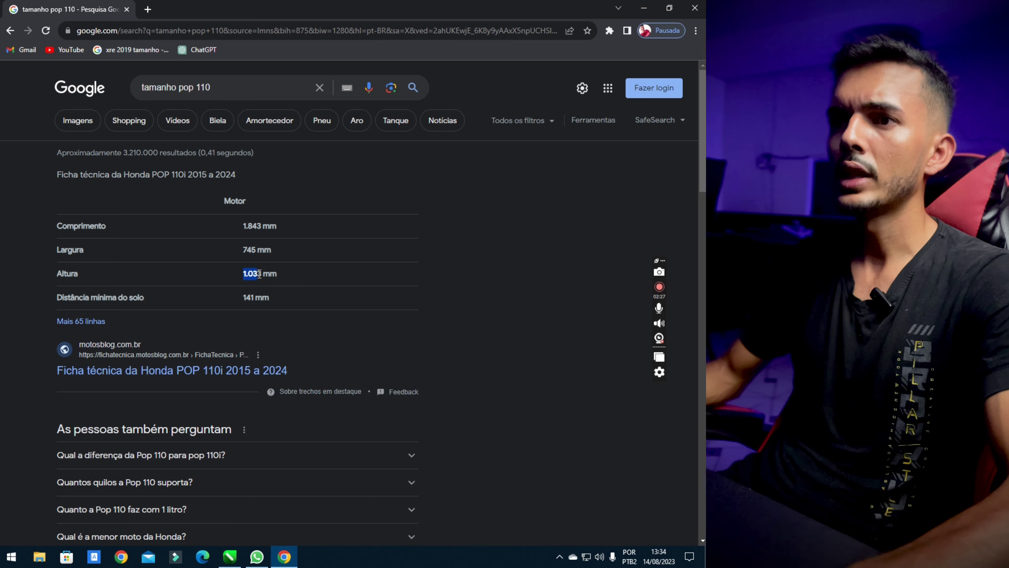
pyautogui.click(296, 557)
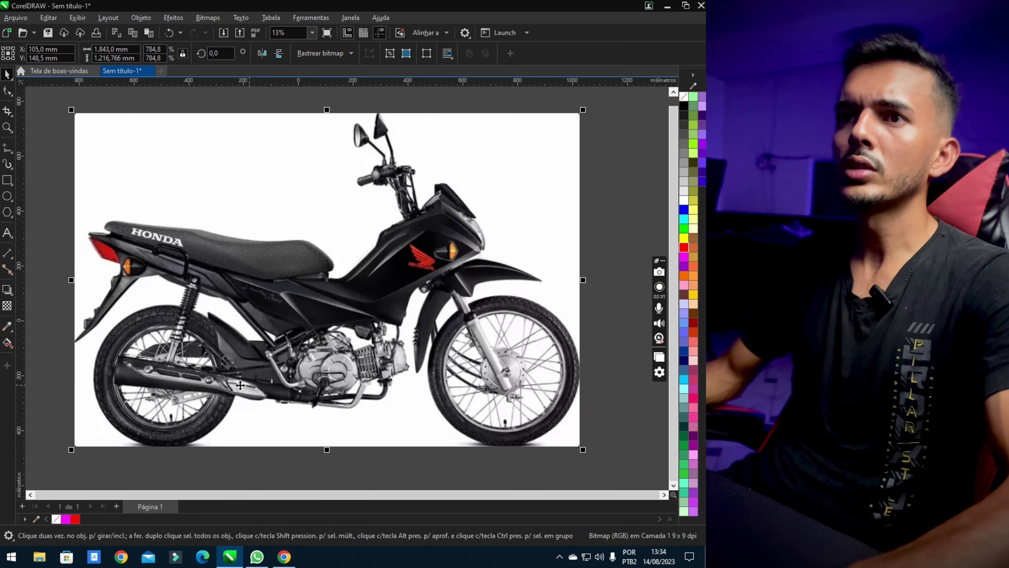
# Draw a rectangle from the image's bottom edge to the handlebar, about 233 mm wide, and raise its top to about 1.033 mm tall
pyautogui.click(7, 180)
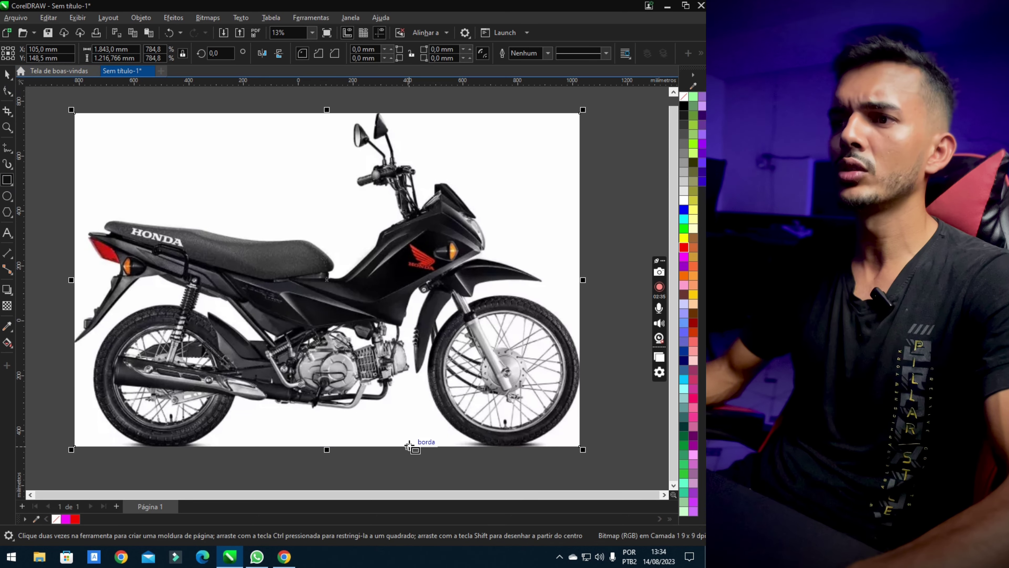
pyautogui.moveTo(409, 445); pyautogui.dragTo(346, 165)
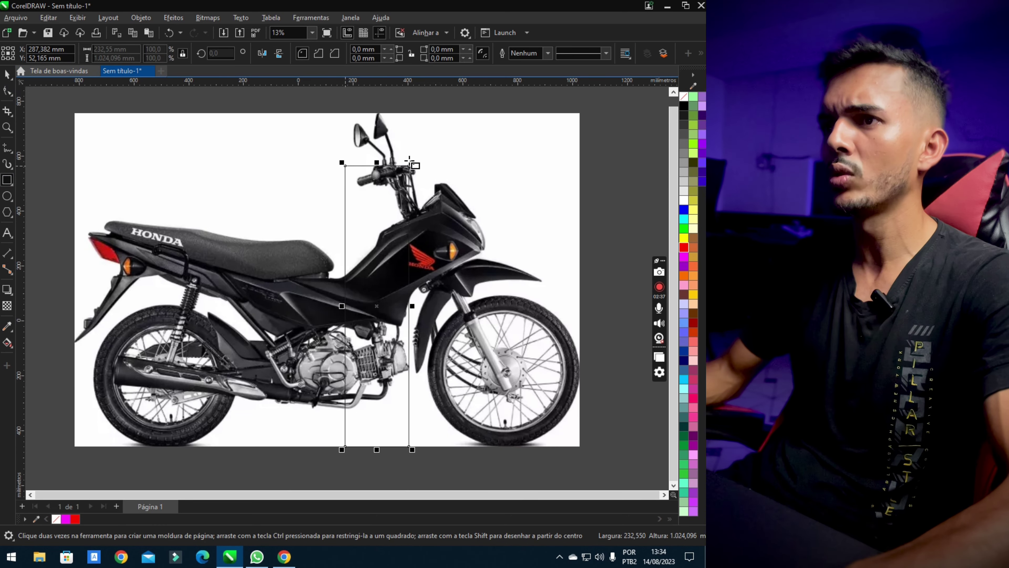
pyautogui.scroll(3, 412, 163)
pyautogui.scroll(2, 411, 163)
pyautogui.moveTo(250, 183); pyautogui.dragTo(246, 172)
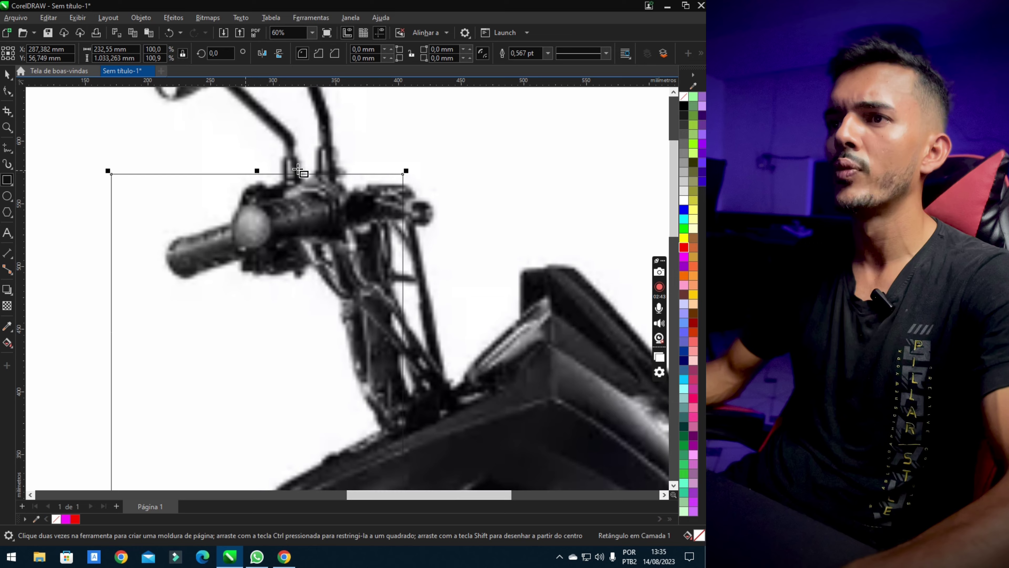
pyautogui.scroll(-4, 341, 171)
# Colour the rectangle's outline blue and compare its height and upper edge with the motorcycle's handlebar and mirrors
pyautogui.rightClick(683, 216)
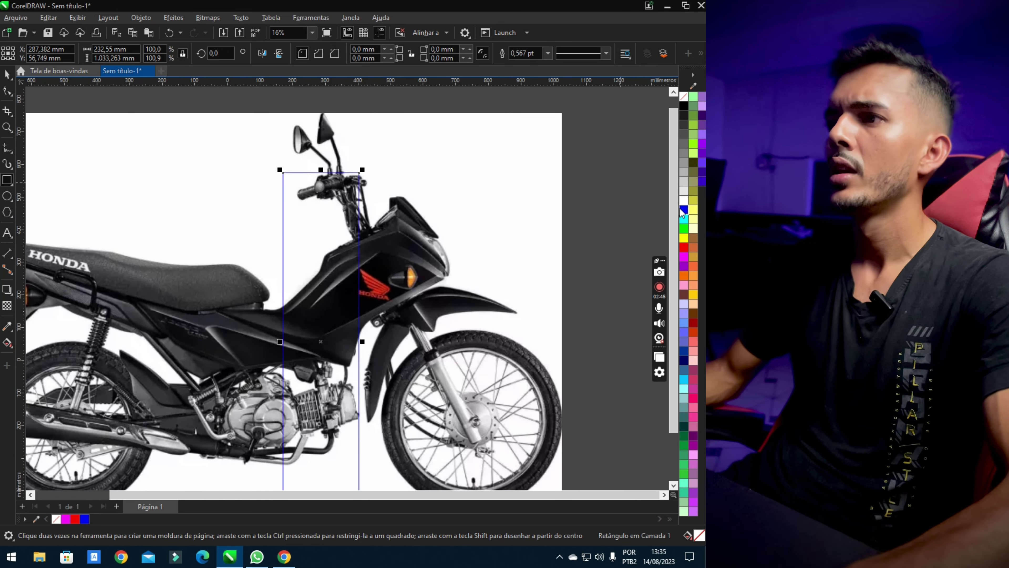
pyautogui.scroll(-2, 330, 370)
pyautogui.scroll(1, 318, 387)
pyautogui.scroll(-1, 401, 388)
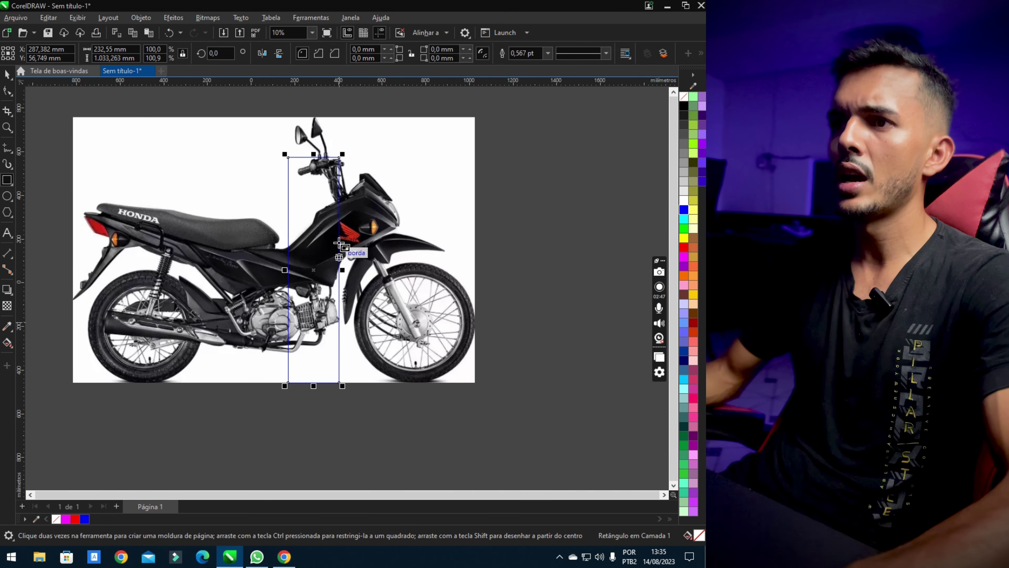
pyautogui.scroll(3, 310, 198)
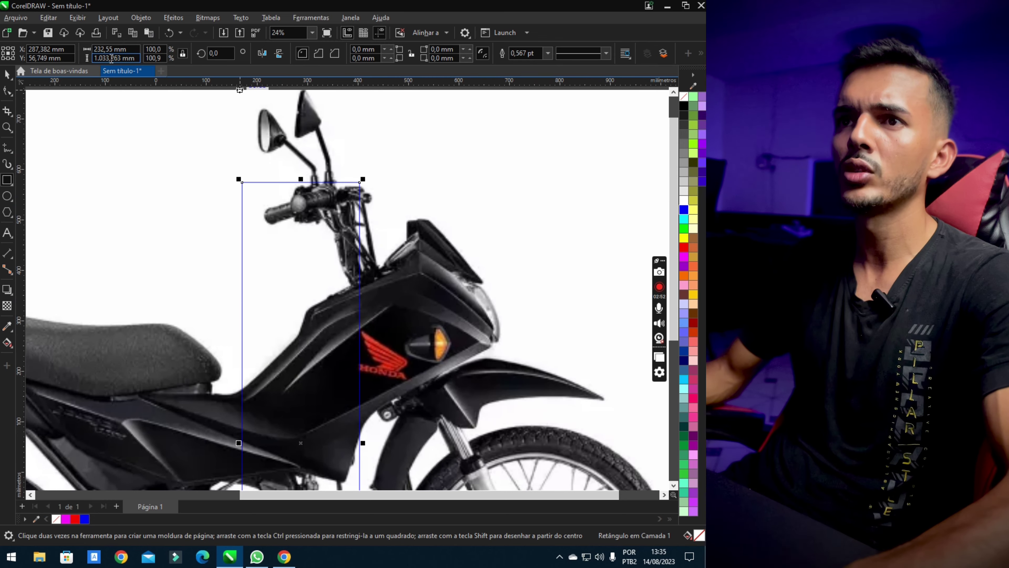
pyautogui.scroll(-3, 254, 218)
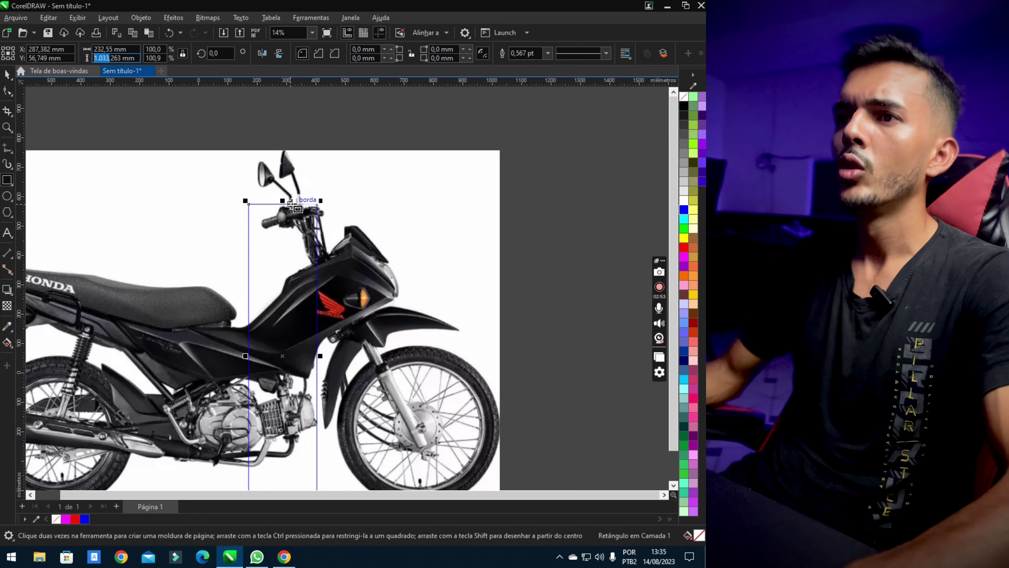
pyautogui.scroll(-2, 278, 246)
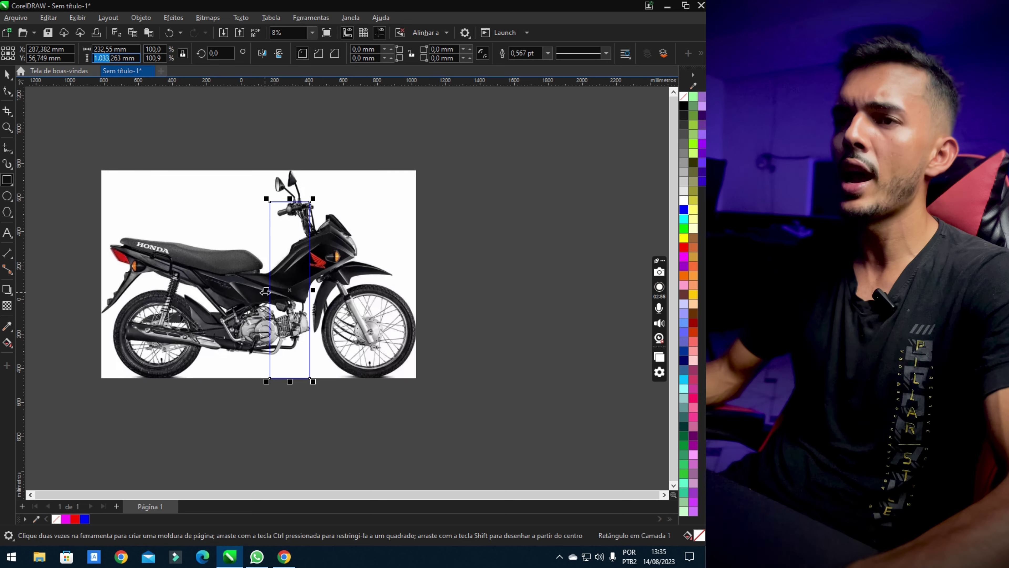
# Stretch the blue rectangle to the image's left edge, making it about 1.220 mm wide, and delete it
pyautogui.moveTo(266, 291); pyautogui.dragTo(99, 290)
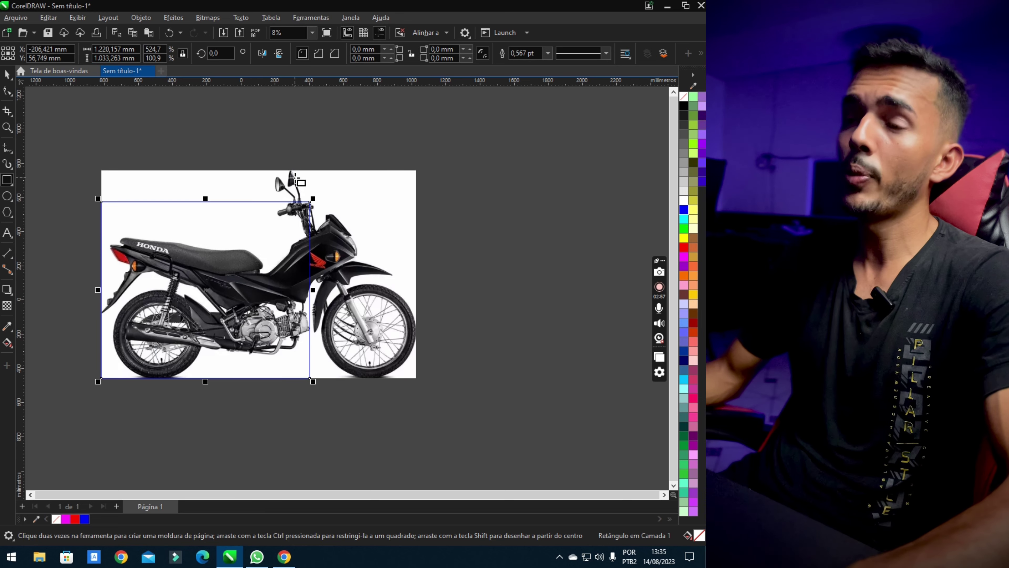
pyautogui.press('Delete')
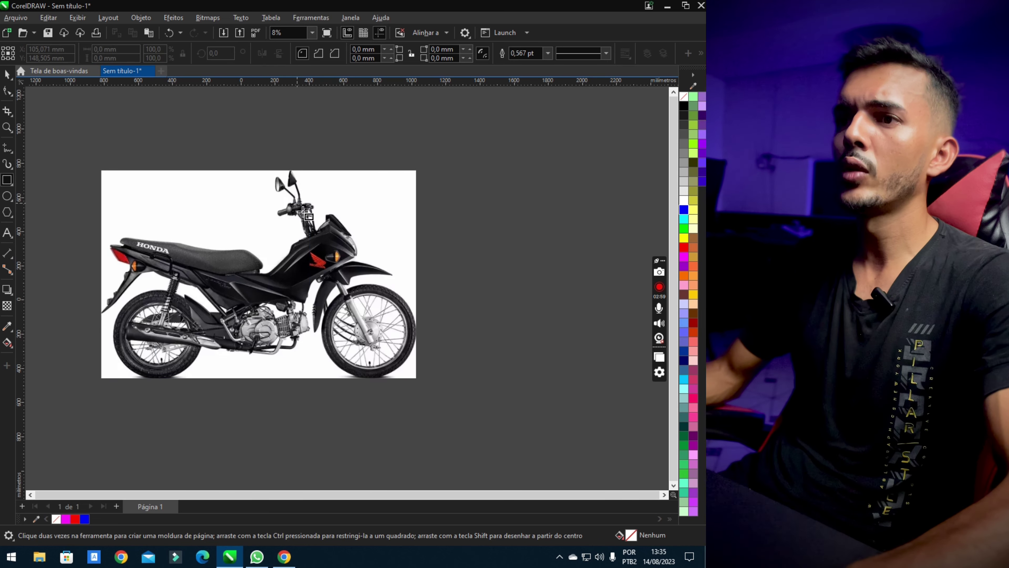
# Save the drawing in CDR format in the Imagens folder under the name "faixas ok"
pyautogui.click(48, 33)
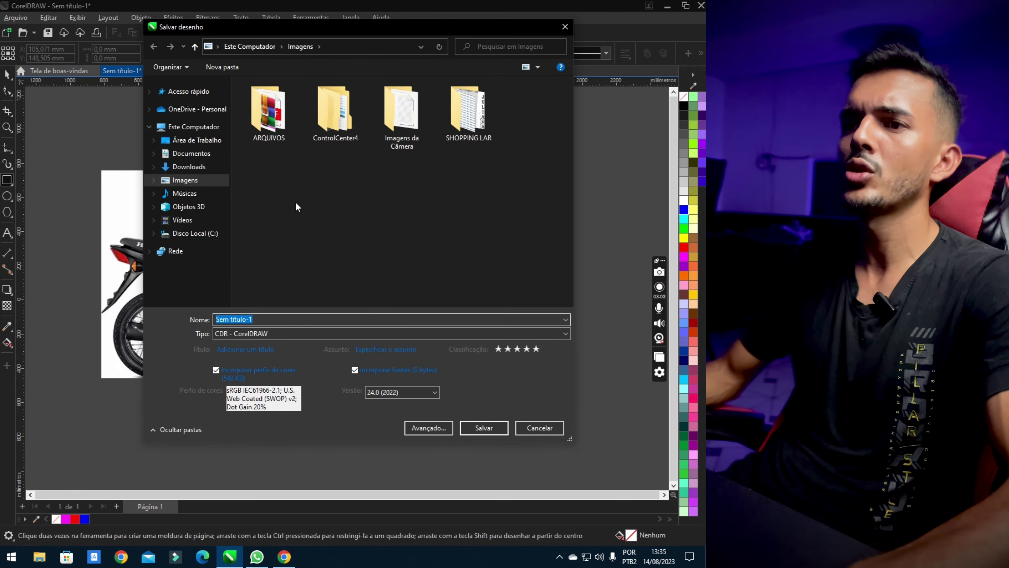
pyautogui.write('tamanah')
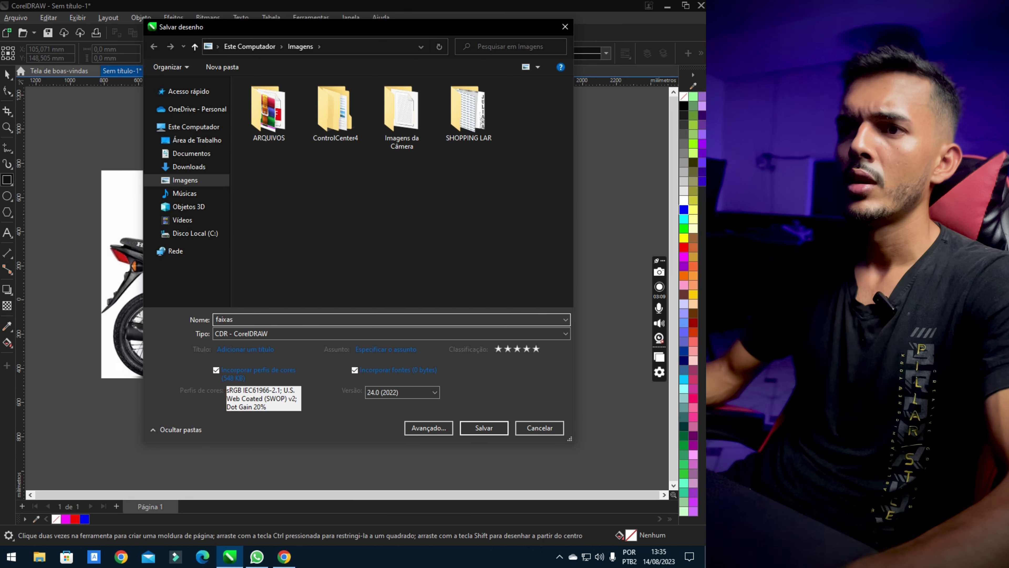
pyautogui.write('k')
pyautogui.press('Return')
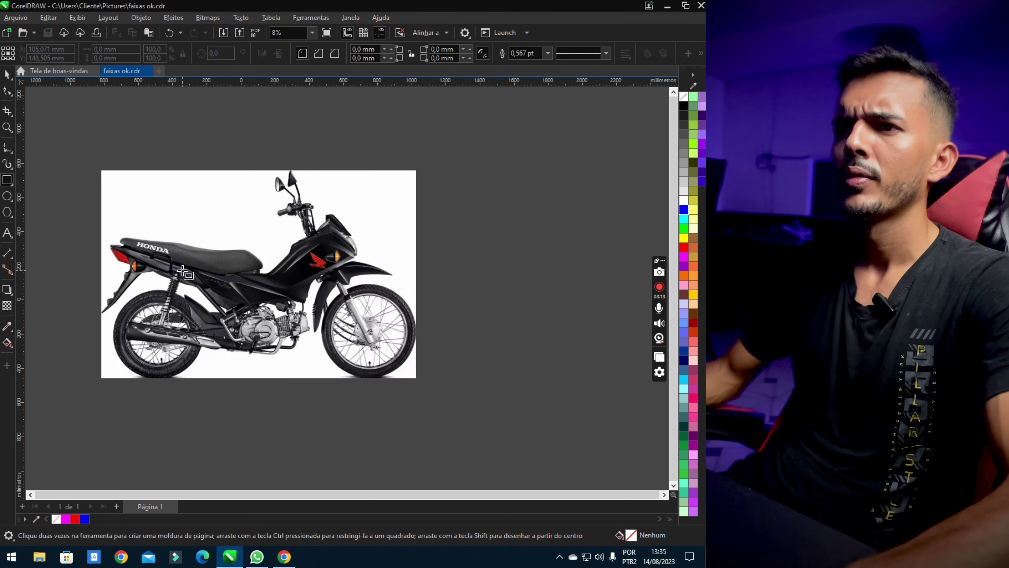
# Start a straight-segment Pen outline along the lower edge of the red Honda lettering on the front fairing
pyautogui.scroll(2, 182, 272)
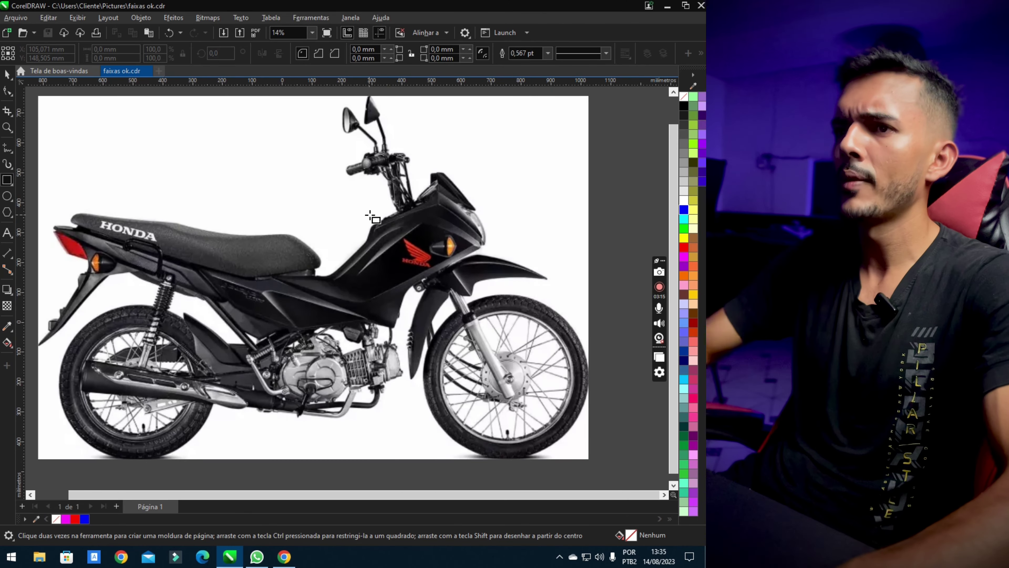
pyautogui.press('space')
pyautogui.click(393, 223)
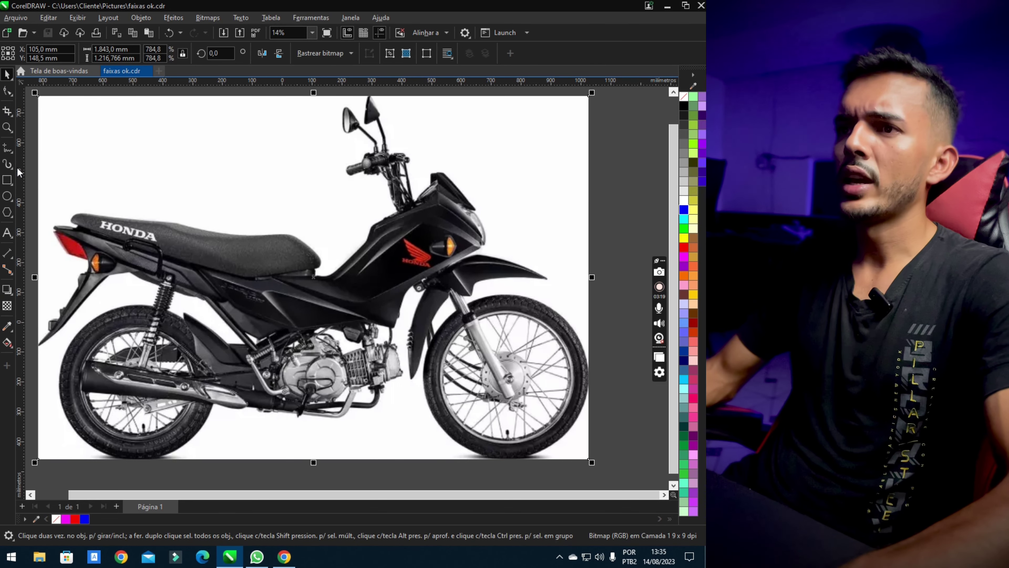
pyautogui.click(12, 154)
pyautogui.click(48, 185)
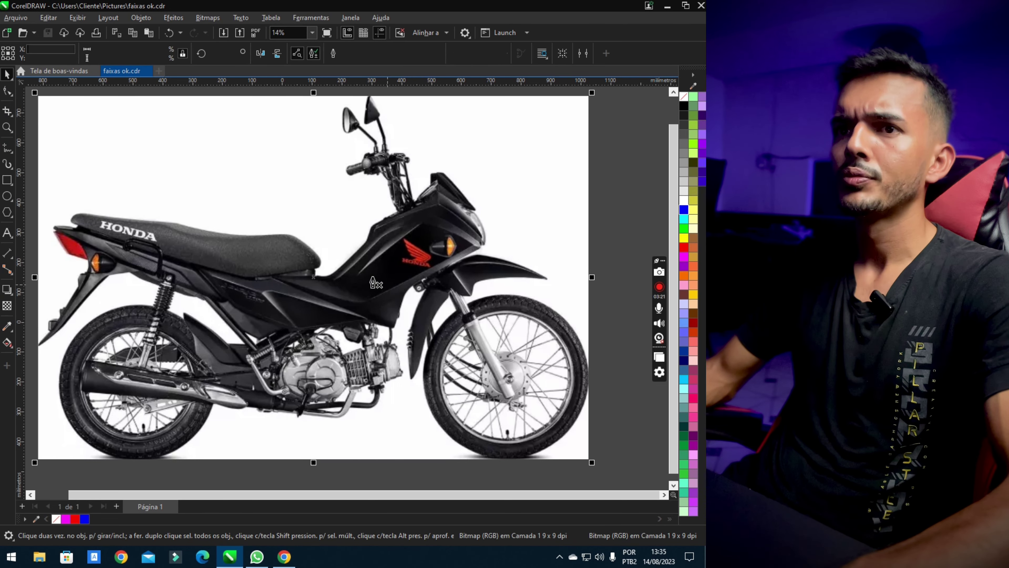
pyautogui.scroll(10, 432, 266)
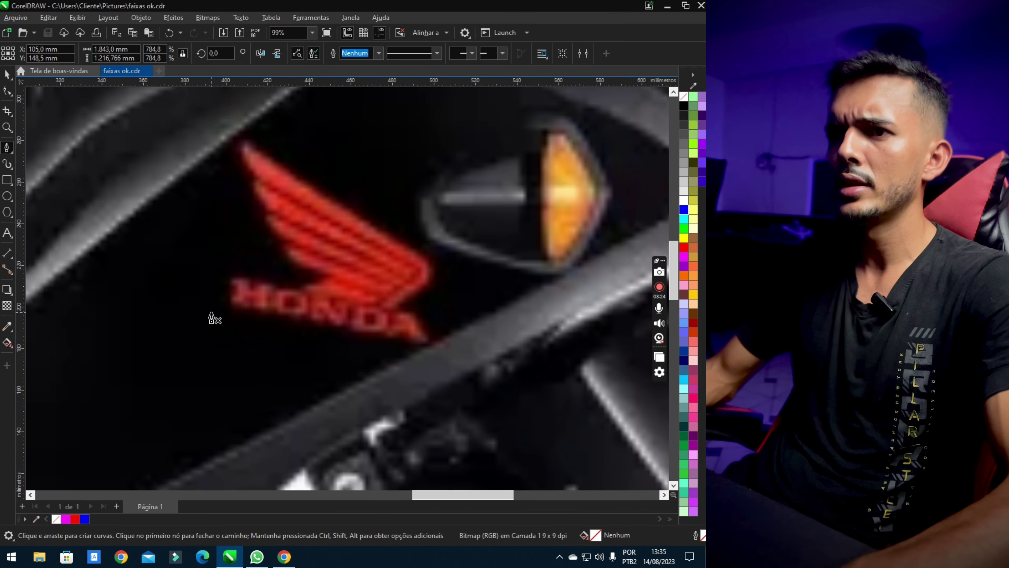
pyautogui.click(210, 314)
pyautogui.scroll(4, 361, 349)
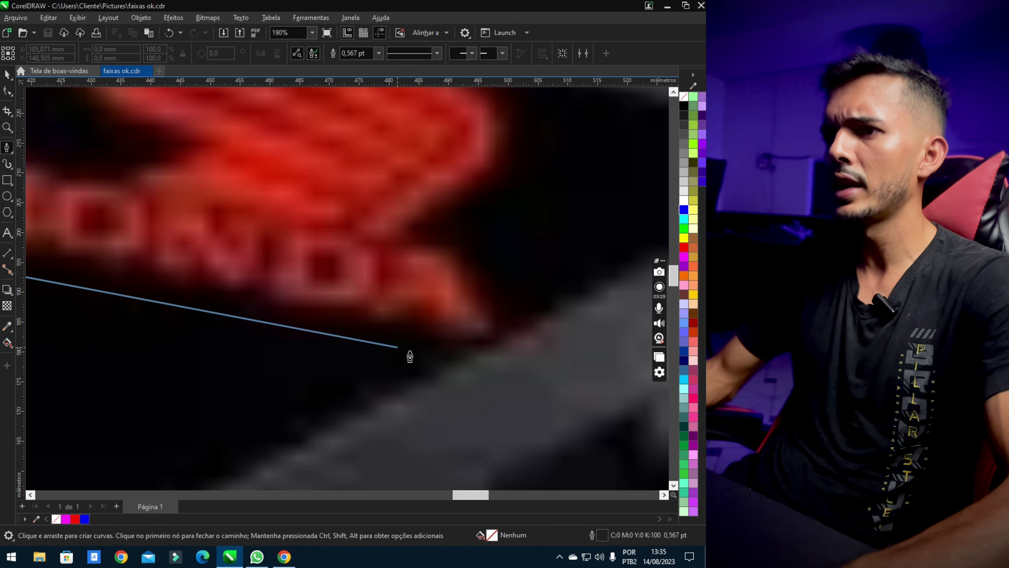
pyautogui.click(446, 353)
pyautogui.click(548, 312)
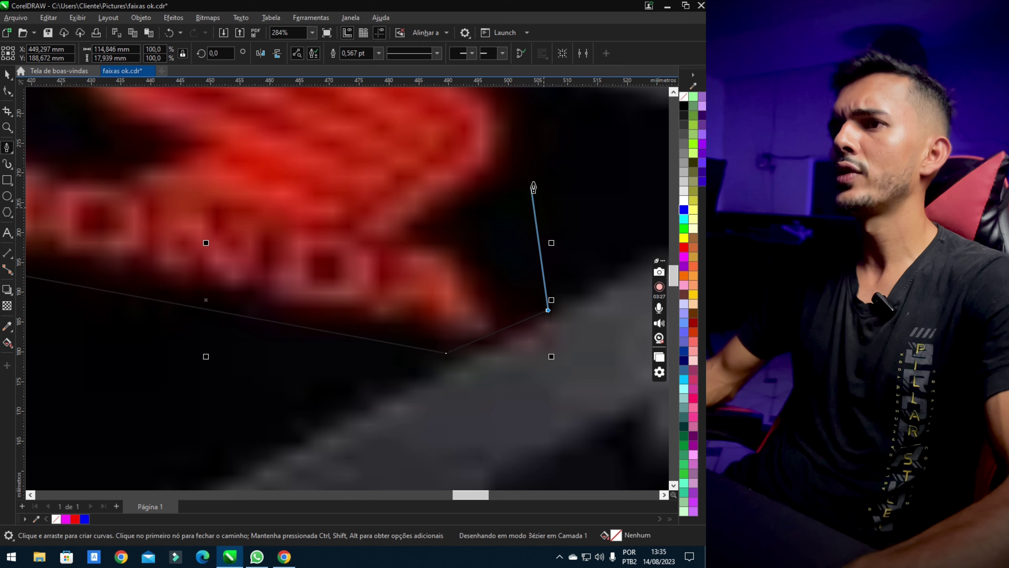
# Continue the outline around the Honda wing logo and close it as a polygon about 129 by 107 mm
pyautogui.scroll(-2, 473, 358)
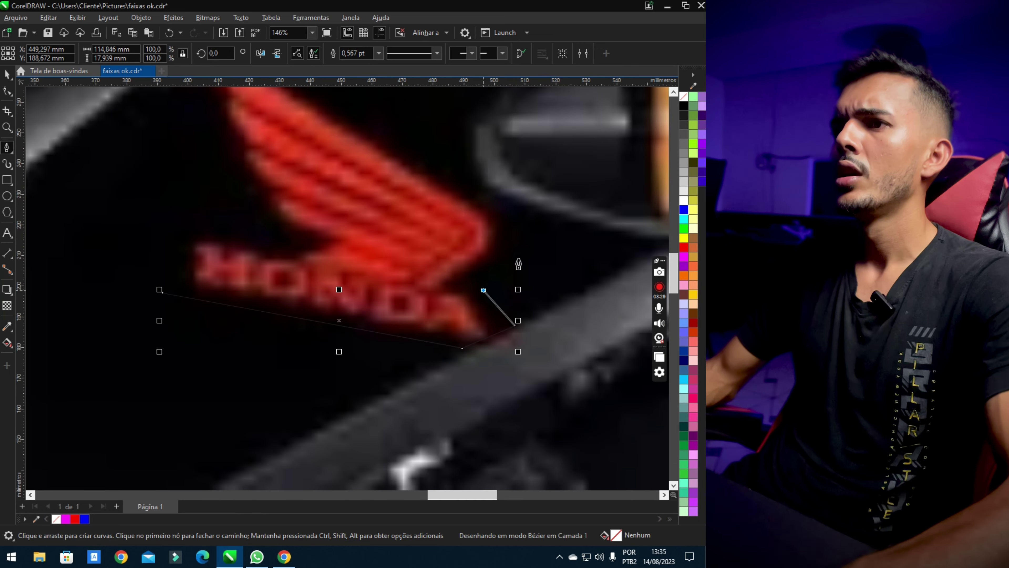
pyautogui.click(485, 291)
pyautogui.click(554, 238)
pyautogui.scroll(-3, 425, 175)
pyautogui.scroll(2, 473, 234)
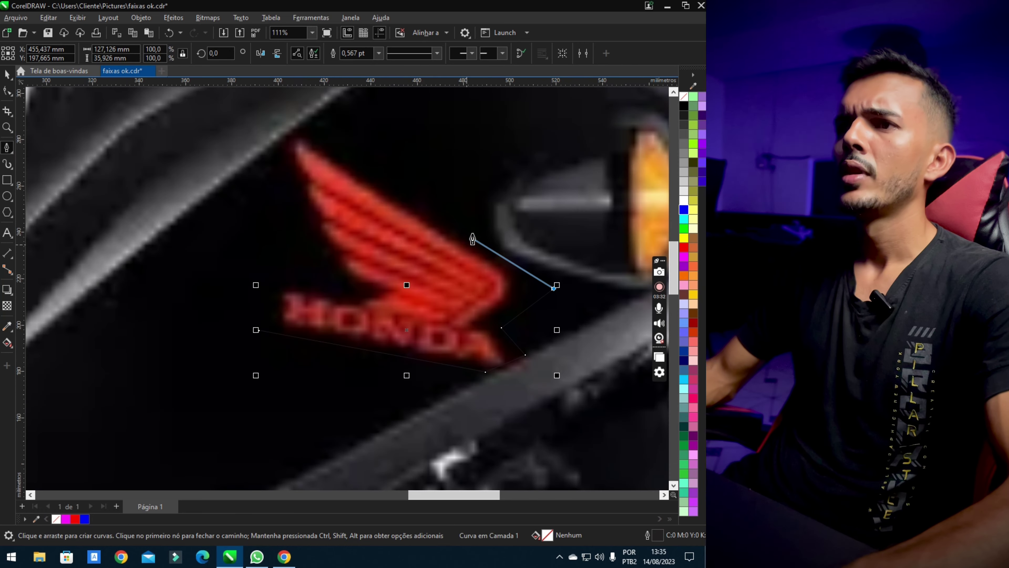
pyautogui.click(305, 124)
pyautogui.click(278, 152)
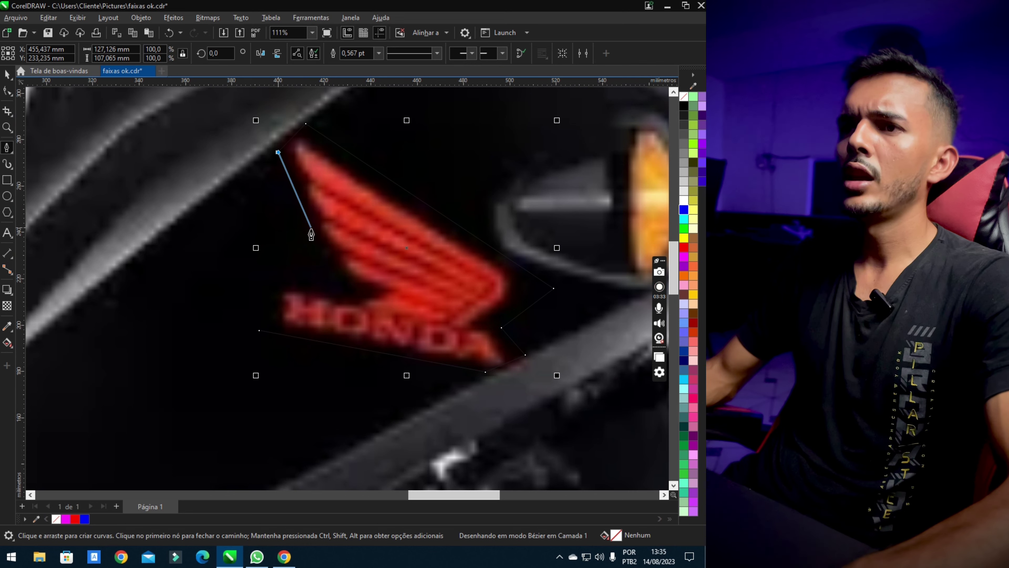
pyautogui.click(294, 262)
pyautogui.click(255, 274)
pyautogui.click(258, 330)
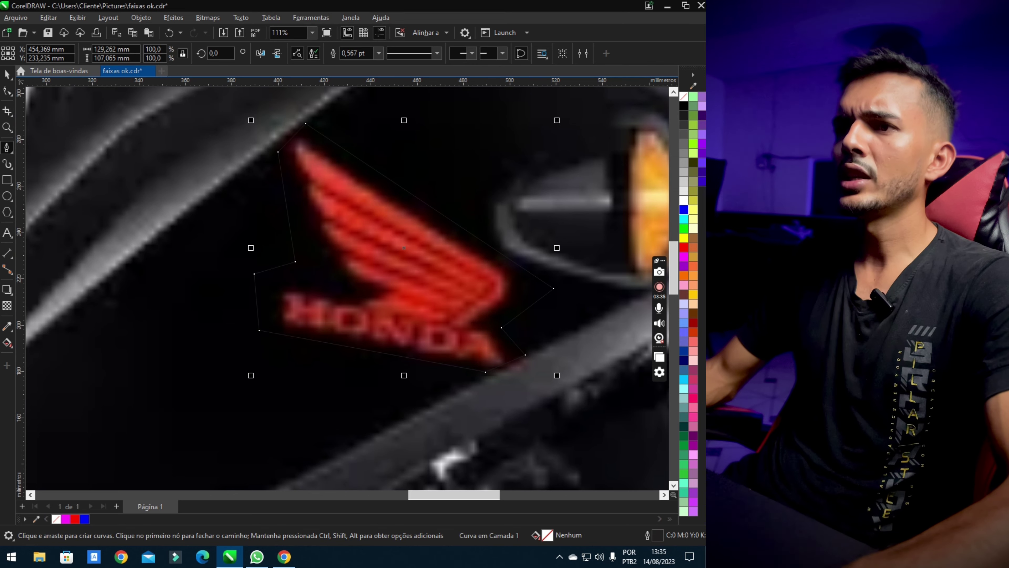
# Fill the polygon over the Honda logo with black sampled from the fairing and remove its outline
pyautogui.click(7, 326)
pyautogui.click(269, 241)
pyautogui.click(335, 251)
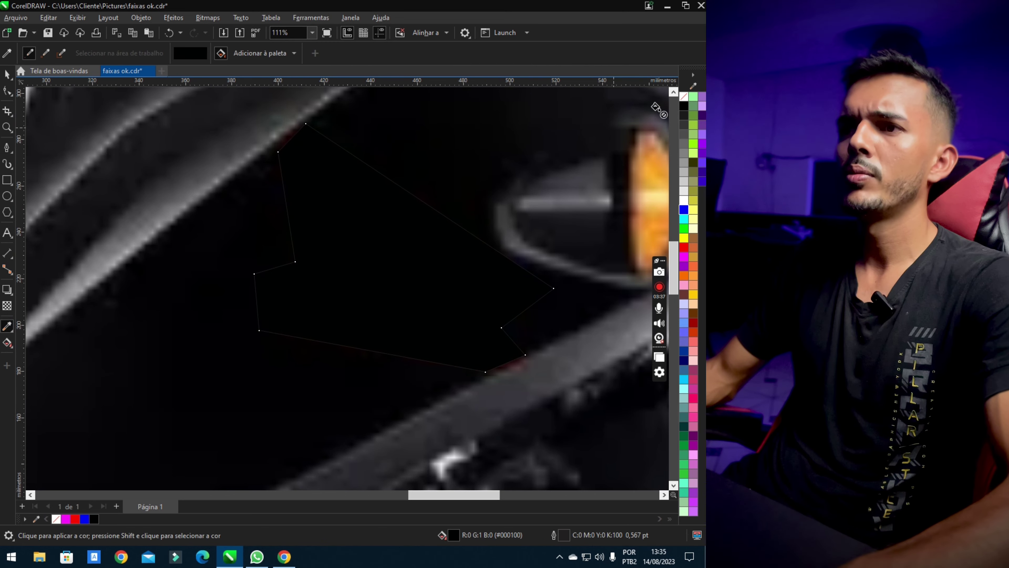
pyautogui.rightClick(685, 97)
pyautogui.scroll(-4, 282, 304)
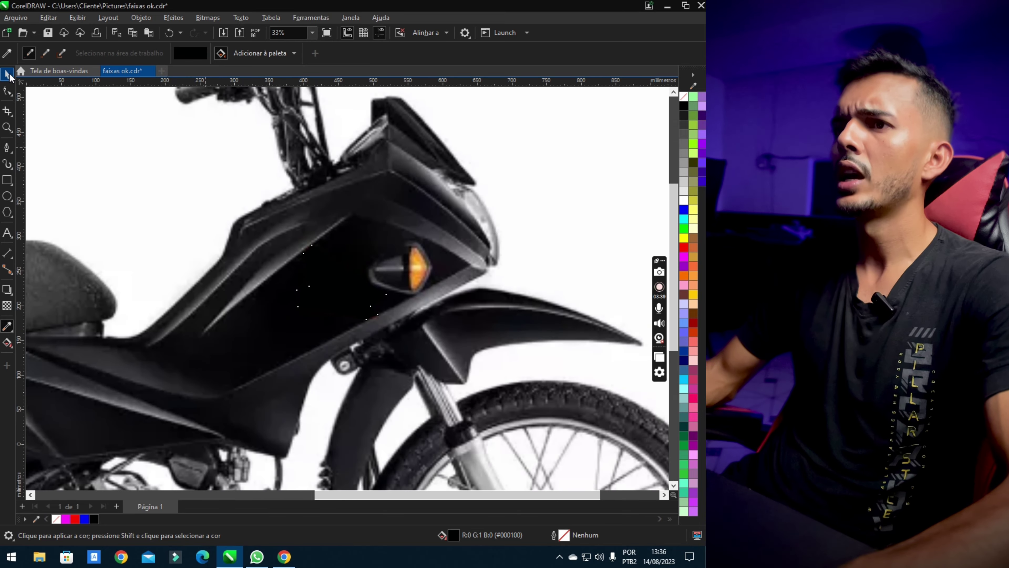
pyautogui.doubleClick(7, 73)
pyautogui.scroll(-4, 399, 215)
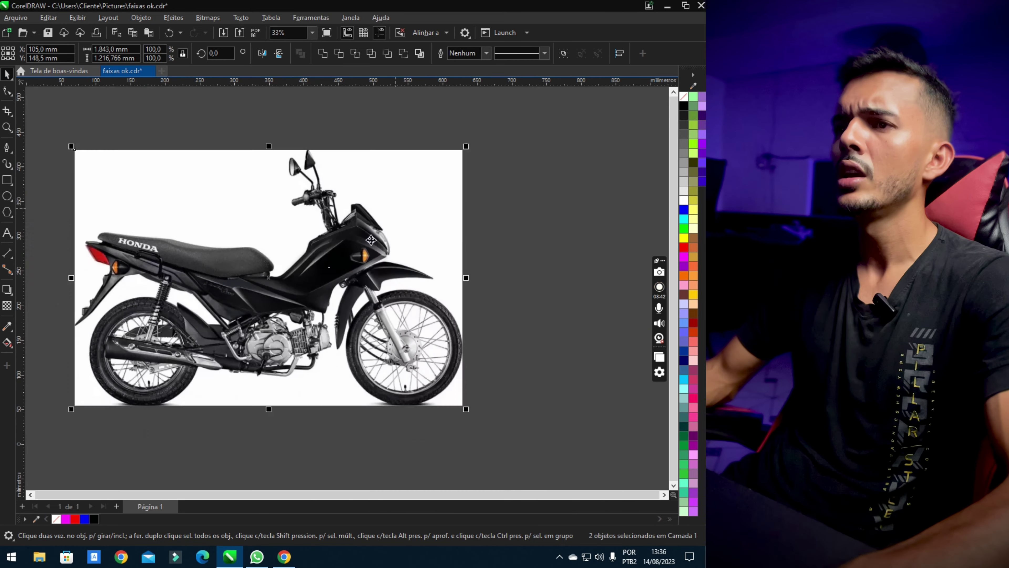
pyautogui.click(525, 243)
pyautogui.scroll(2, 525, 243)
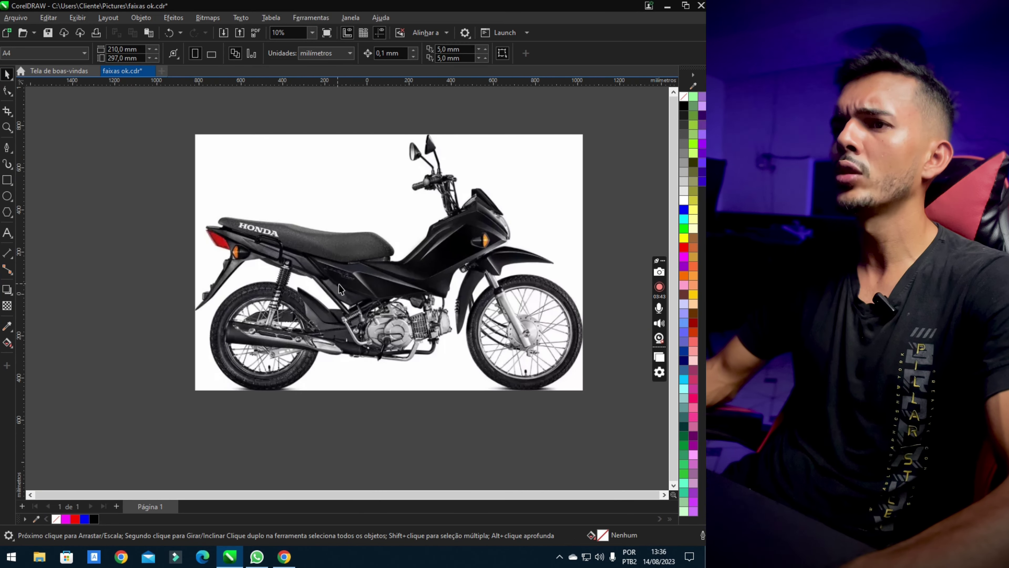
# Switch to Chrome and search Google for "faixas pop 110"
pyautogui.click(283, 556)
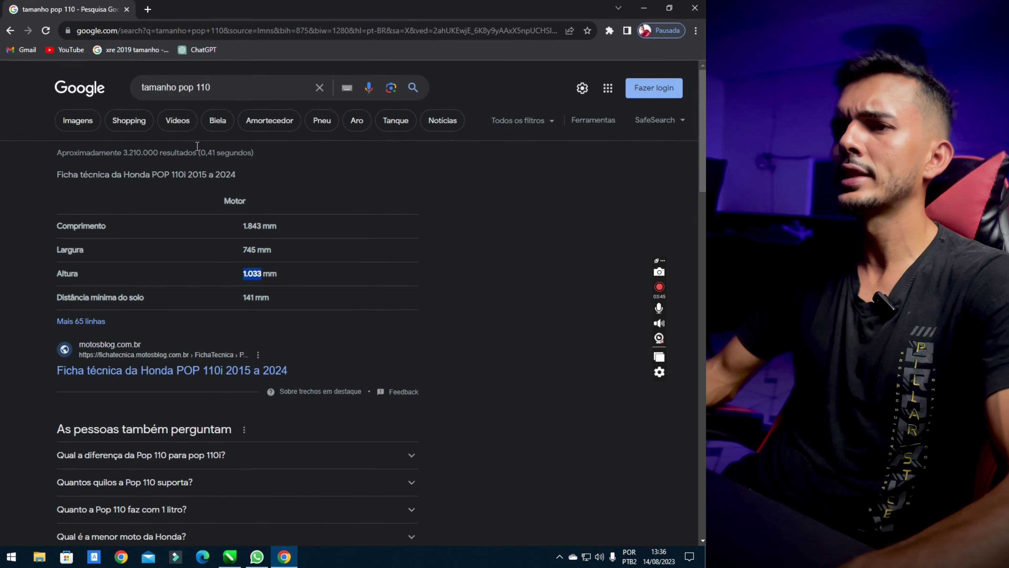
pyautogui.doubleClick(175, 89)
pyautogui.write('faixas')
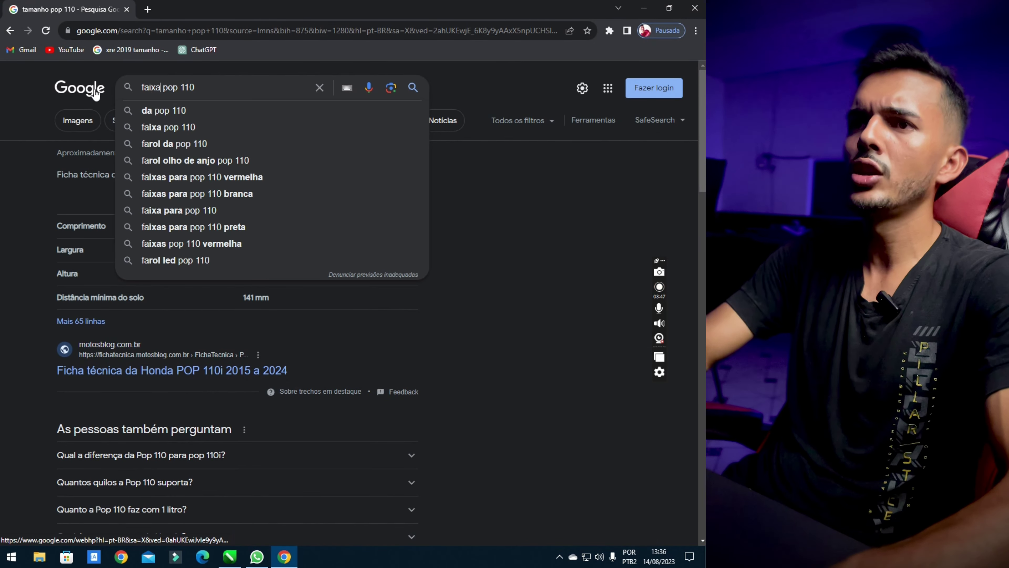
pyautogui.press('Return')
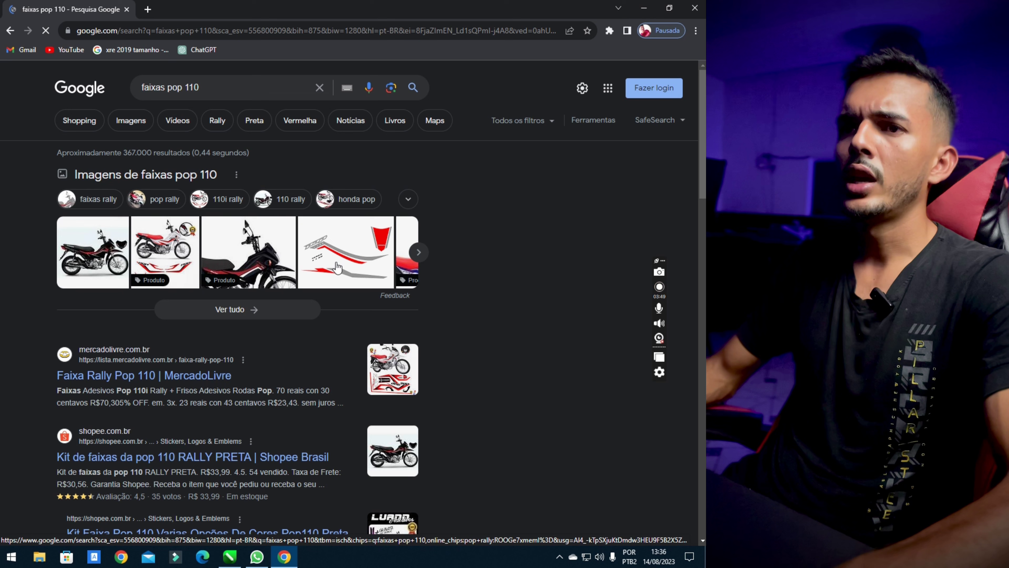
# Open the Pop 110i Faixas Rally picture from the image results and copy it
pyautogui.click(296, 259)
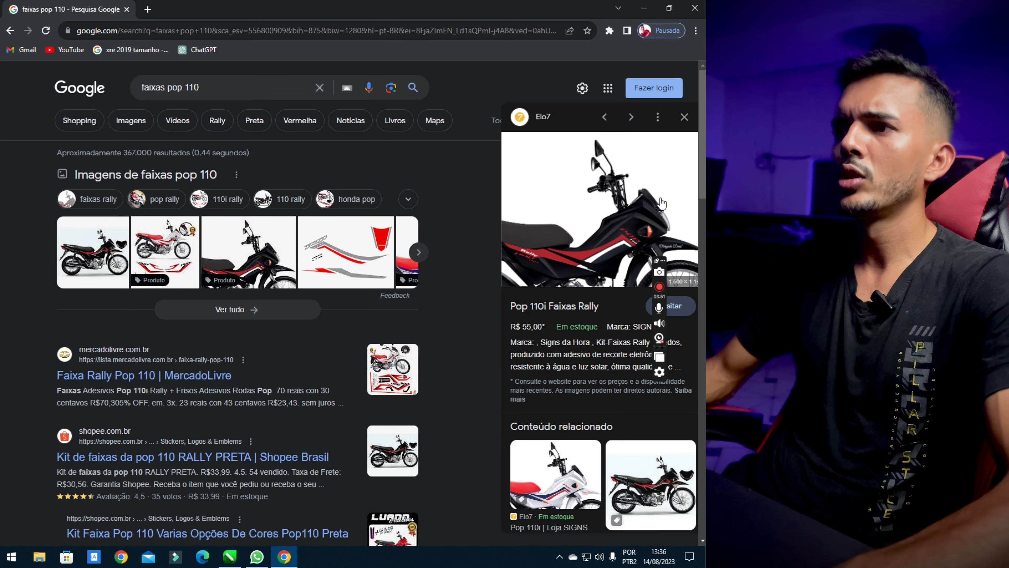
pyautogui.rightClick(623, 213)
pyautogui.click(636, 336)
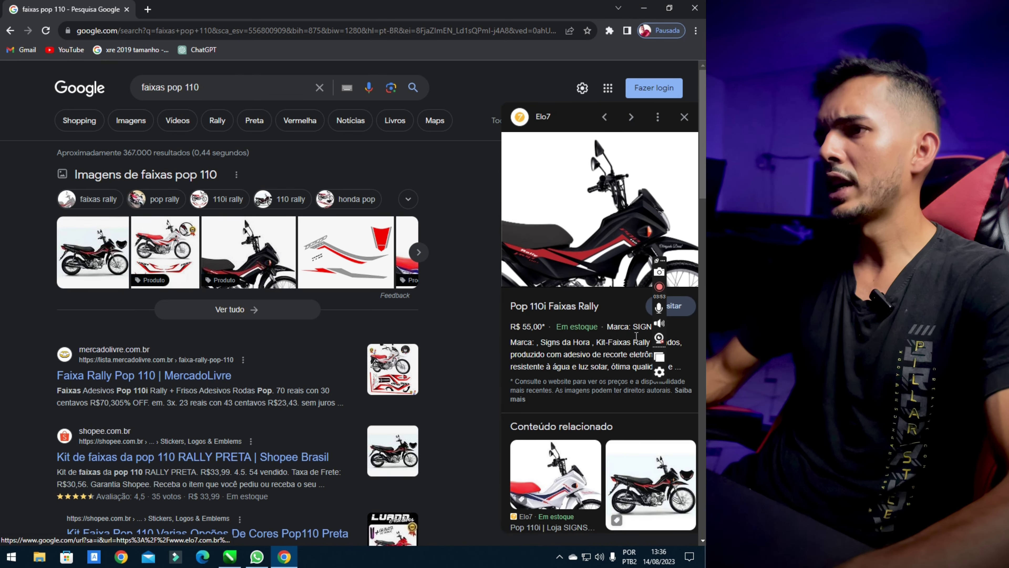
# Switch back to CorelDRAW, paste the Rally picture, enlarge it to about 1,597 by 1,217 mm and place it directly left of the motorcycle photo
pyautogui.click(239, 556)
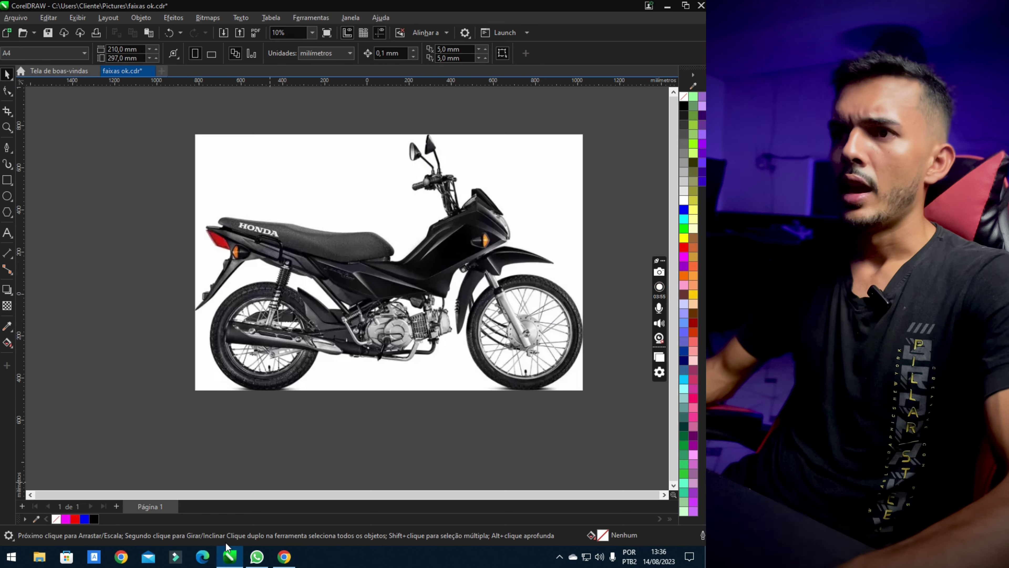
pyautogui.hotkey('ctrl', 'v')
pyautogui.moveTo(448, 217); pyautogui.dragTo(583, 149)
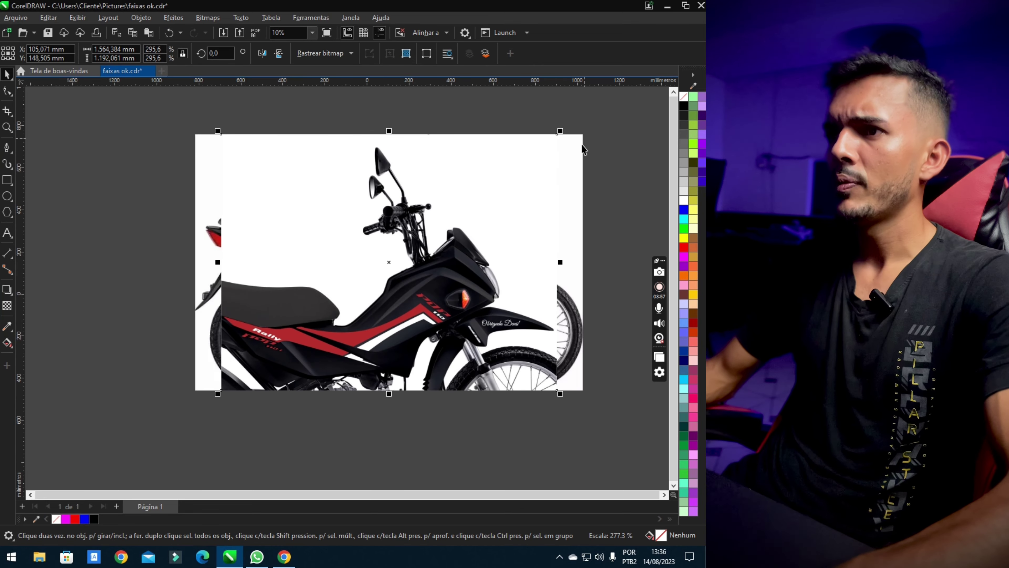
pyautogui.scroll(-3, 444, 232)
pyautogui.moveTo(443, 232); pyautogui.dragTo(331, 252)
pyautogui.scroll(1, 250, 236)
pyautogui.scroll(2, 507, 213)
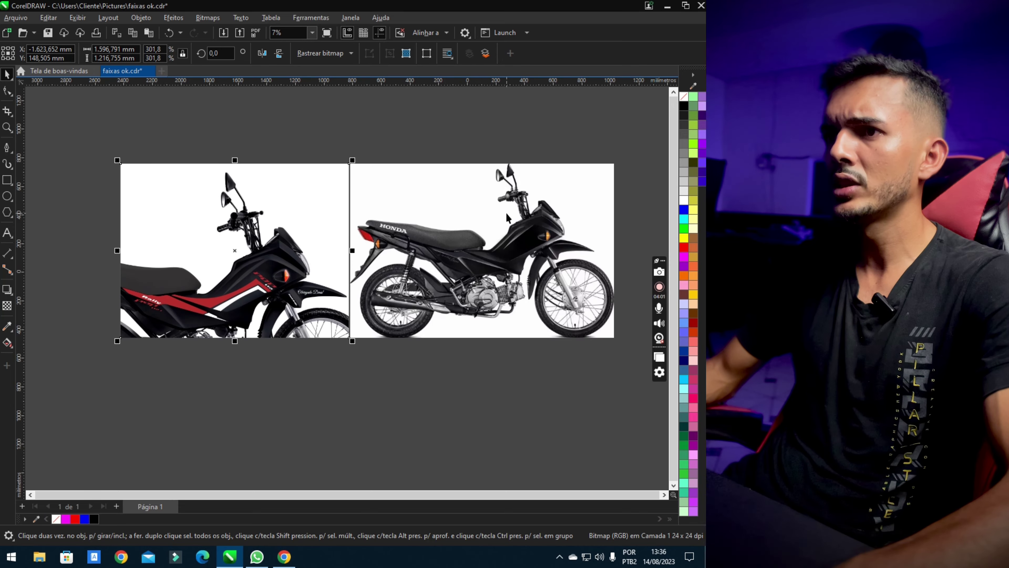
pyautogui.scroll(1, 506, 212)
pyautogui.scroll(-1, 202, 348)
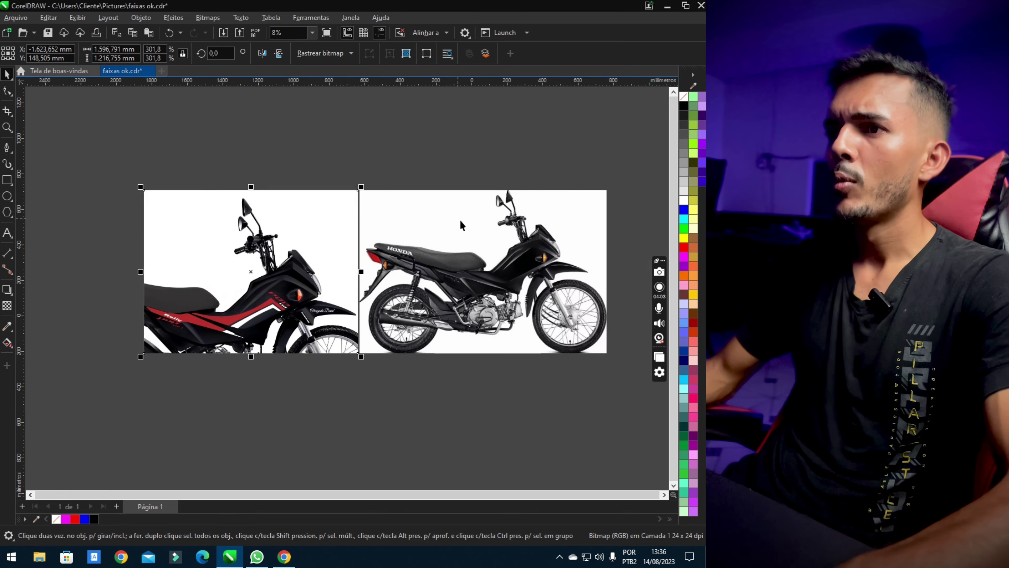
# Start tracing the upper red stripe on the Rally picture with the Pen, from its rear tip along the lower edge to the first corner
pyautogui.scroll(2, 291, 298)
pyautogui.scroll(3, 291, 297)
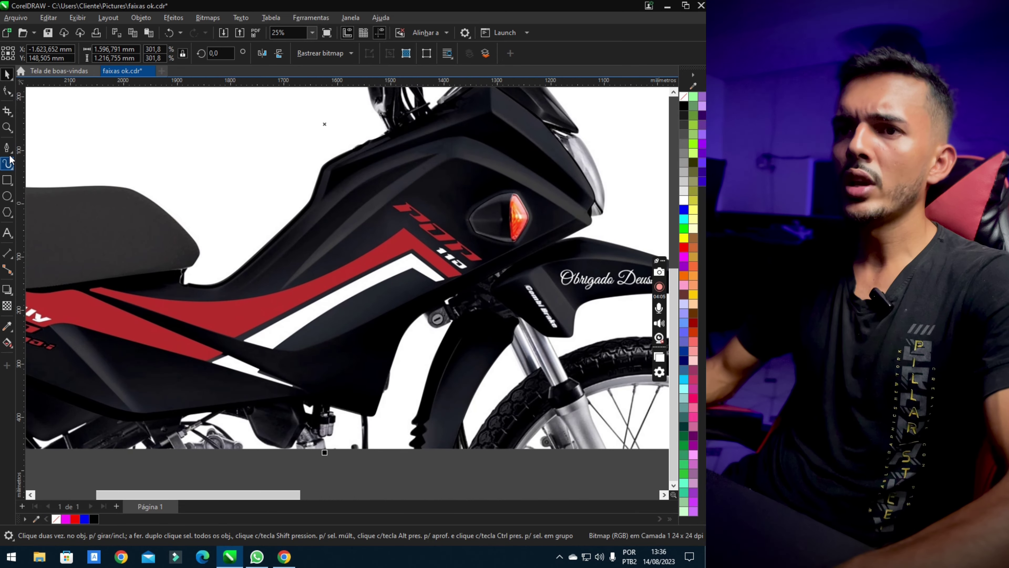
pyautogui.click(7, 148)
pyautogui.scroll(-2, 270, 232)
pyautogui.scroll(5, 166, 247)
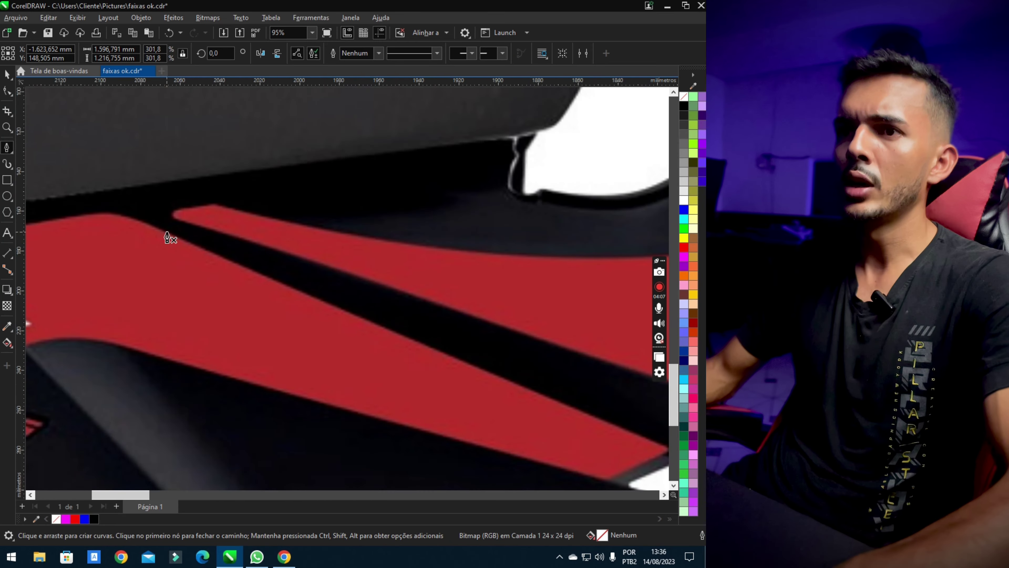
pyautogui.scroll(1, 167, 237)
pyautogui.click(178, 221)
pyautogui.scroll(-3, 178, 221)
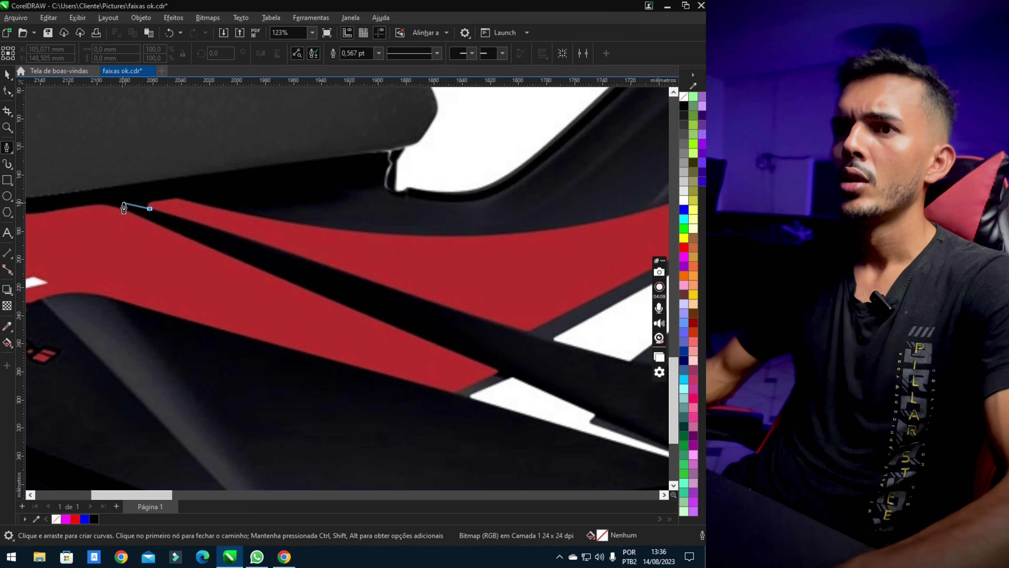
pyautogui.scroll(4, 377, 279)
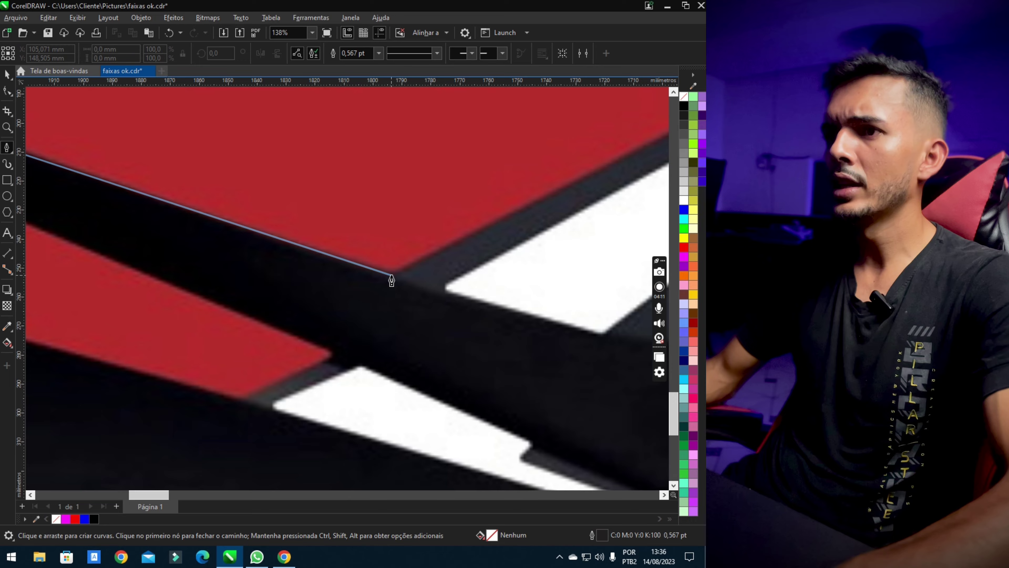
pyautogui.click(391, 281)
# Continue the trace along the red stripe's inner edge, around the inner peak and down to its front lower corner
pyautogui.scroll(-4, 383, 279)
pyautogui.scroll(3, 450, 229)
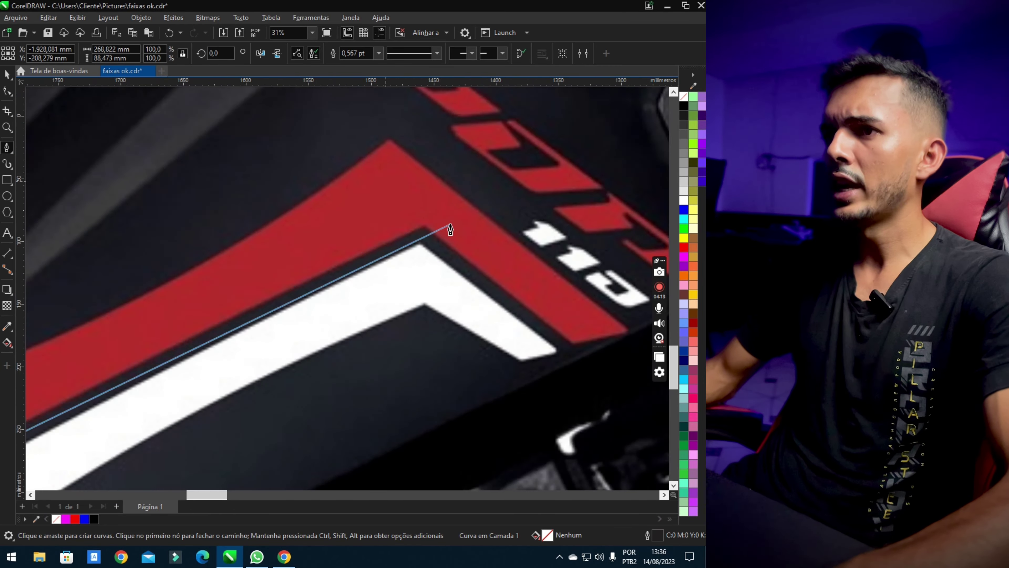
pyautogui.scroll(4, 450, 230)
pyautogui.click(402, 221)
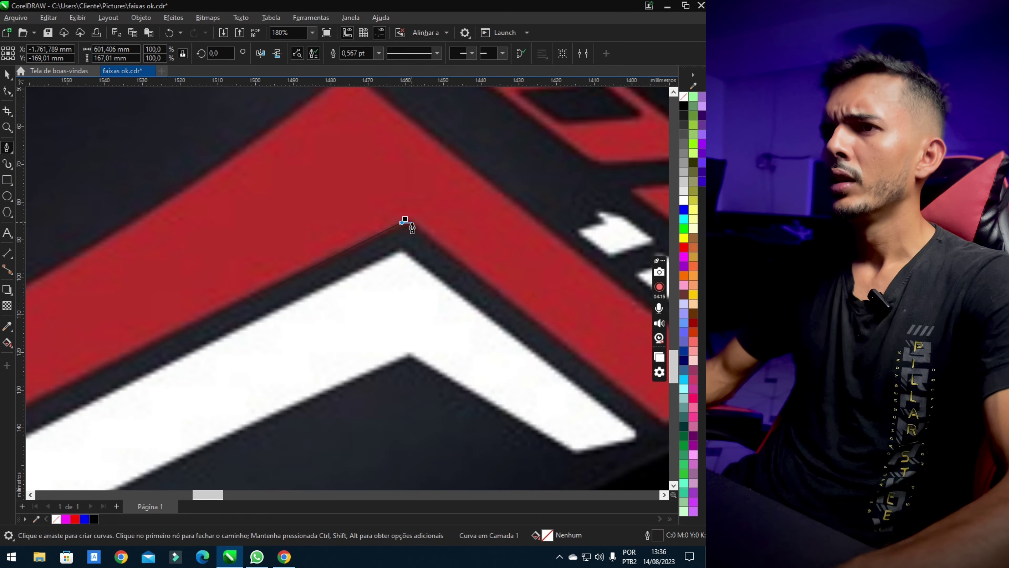
pyautogui.scroll(-3, 397, 217)
pyautogui.scroll(5, 462, 280)
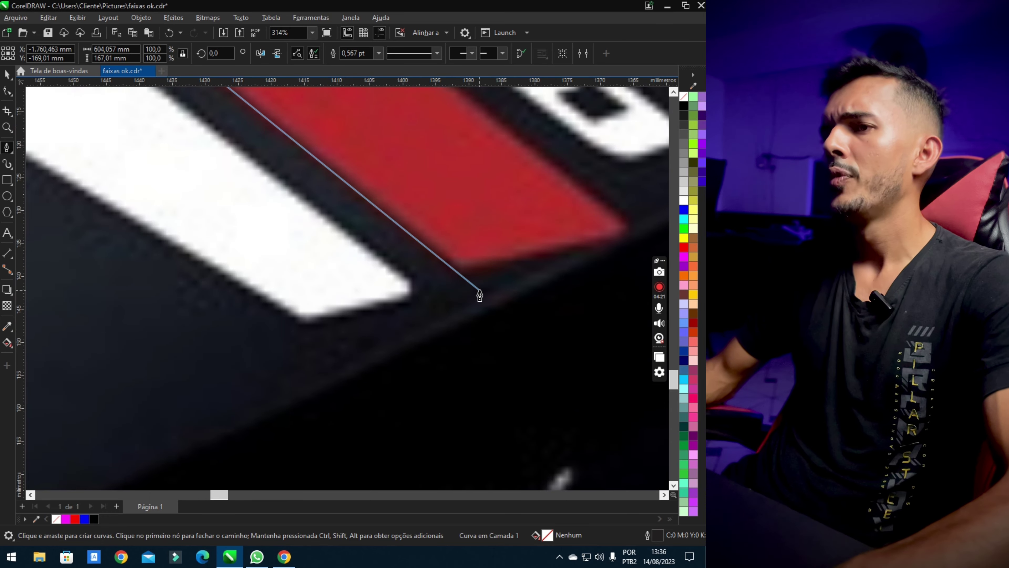
pyautogui.click(459, 271)
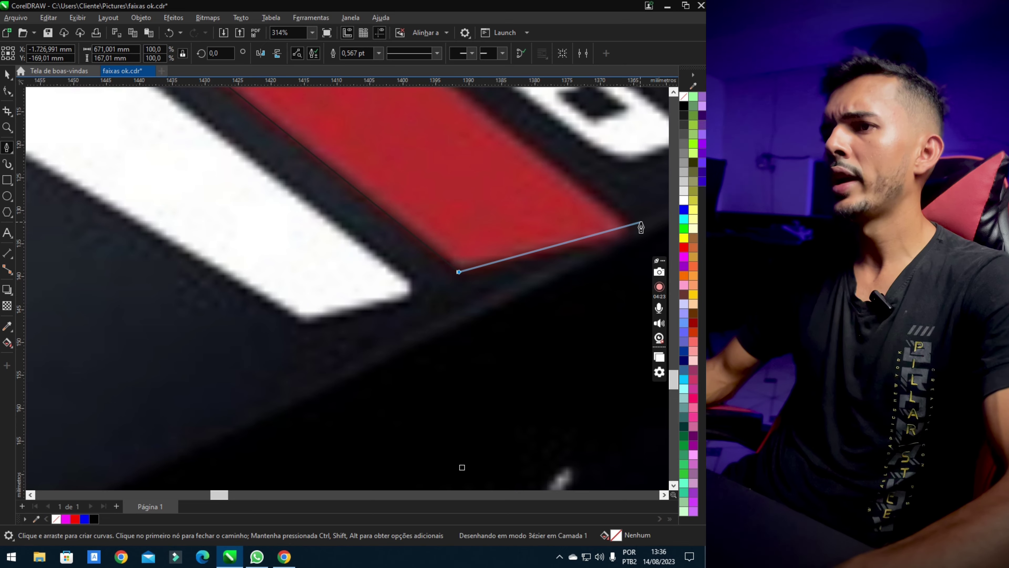
# Close the upper red stripe's trace across the front end, the outer peak and back to the rear tip, and outline it in green
pyautogui.scroll(-4, 604, 326)
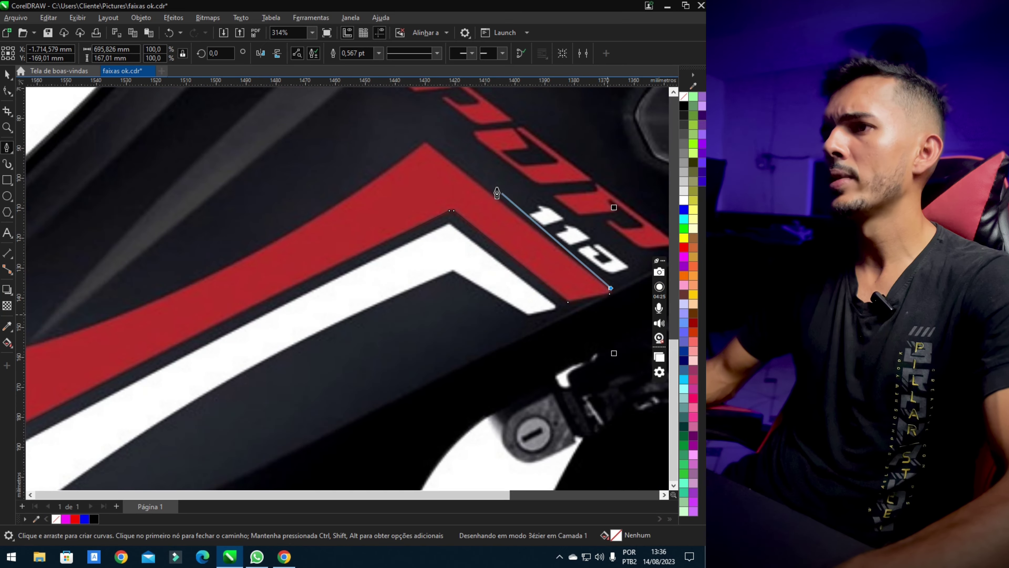
pyautogui.scroll(2, 497, 190)
pyautogui.click(427, 155)
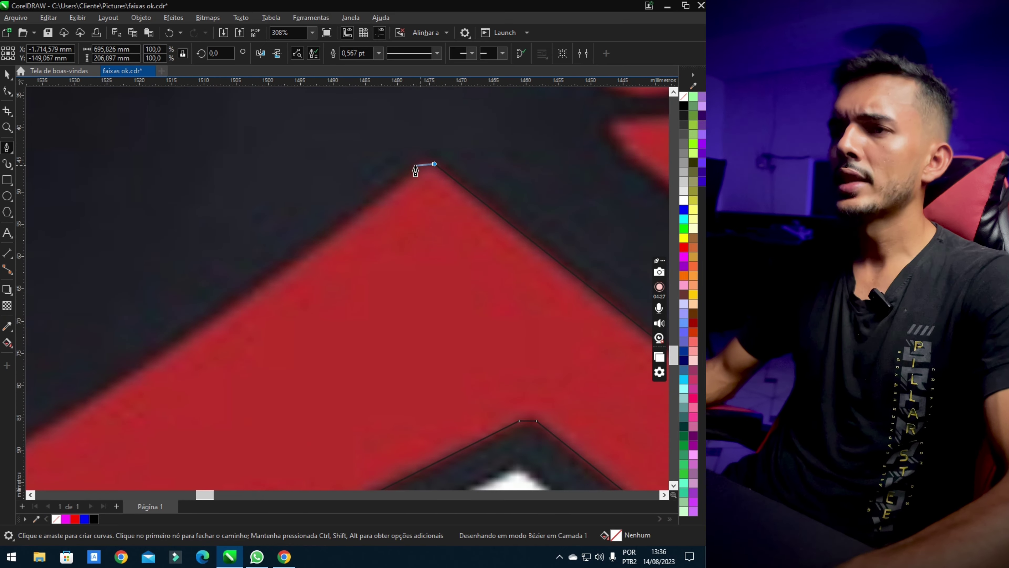
pyautogui.scroll(2, 580, 182)
pyautogui.scroll(-4, 580, 182)
pyautogui.scroll(4, 171, 261)
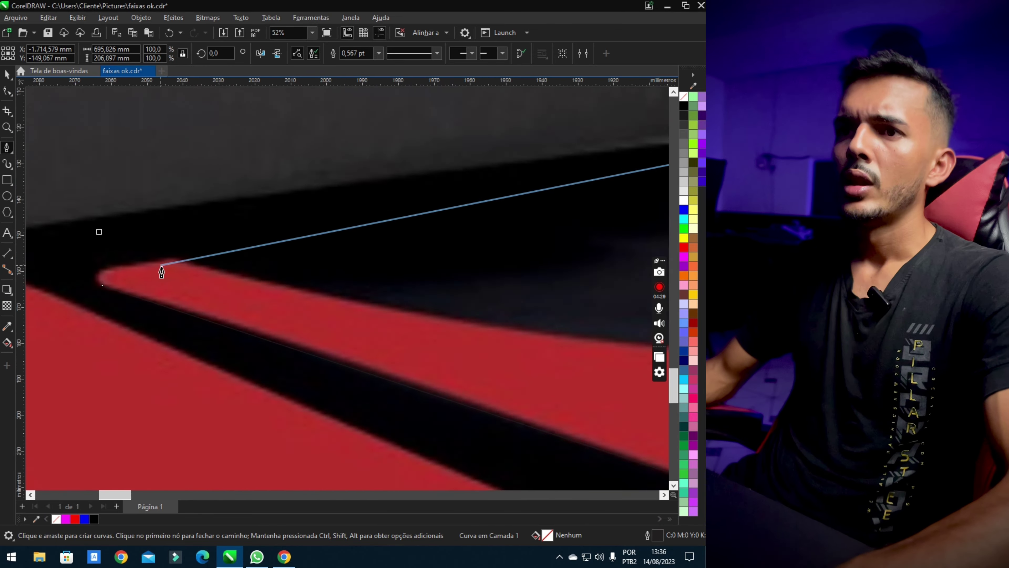
pyautogui.moveTo(179, 255); pyautogui.dragTo(168, 254)
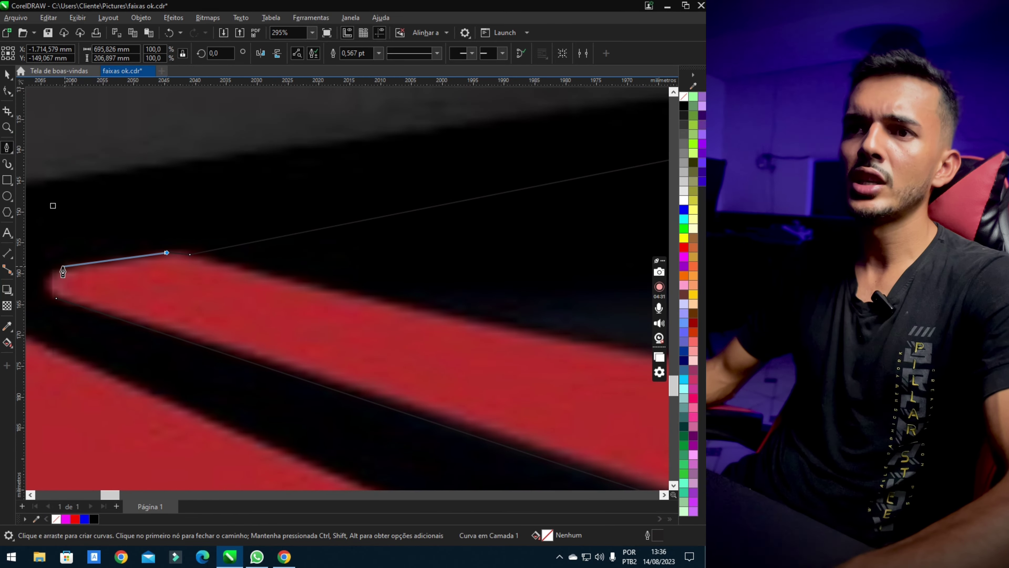
pyautogui.click(57, 273)
pyautogui.scroll(-4, 208, 273)
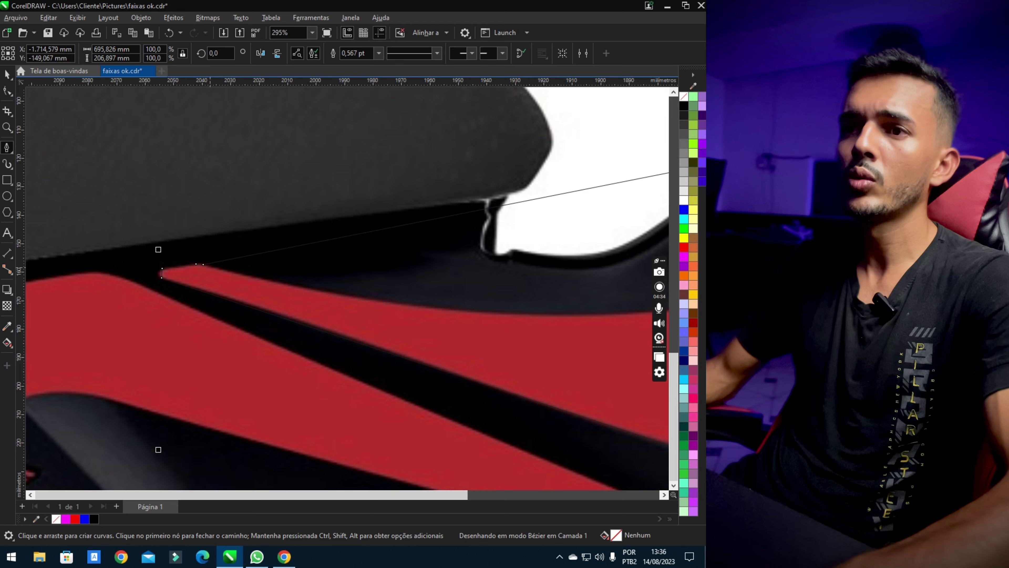
pyautogui.rightClick(684, 228)
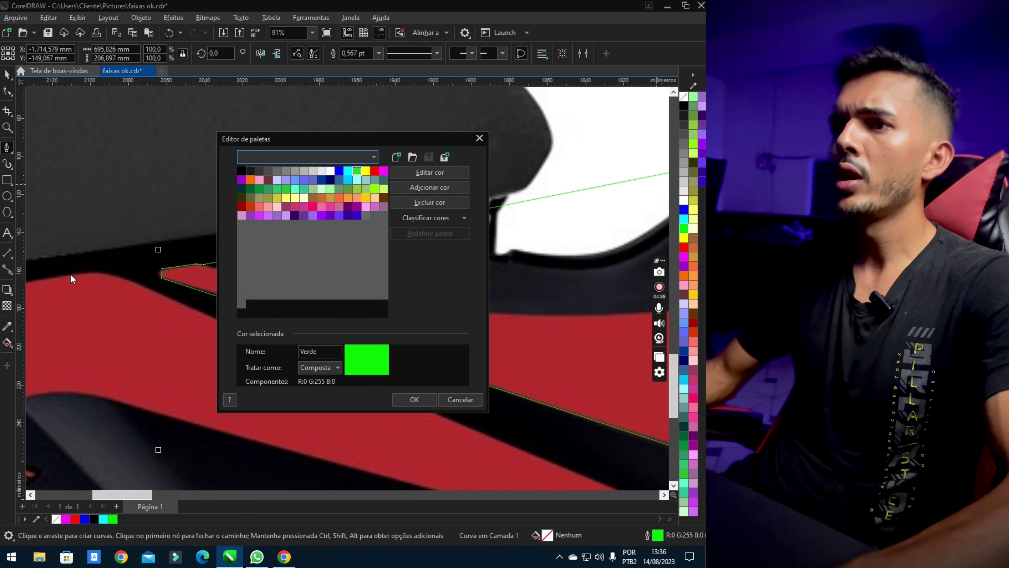
pyautogui.click(479, 138)
# Convert the trace's segments to curves and bend its long upper edge to follow the red stripe in the picture
pyautogui.scroll(-4, 216, 239)
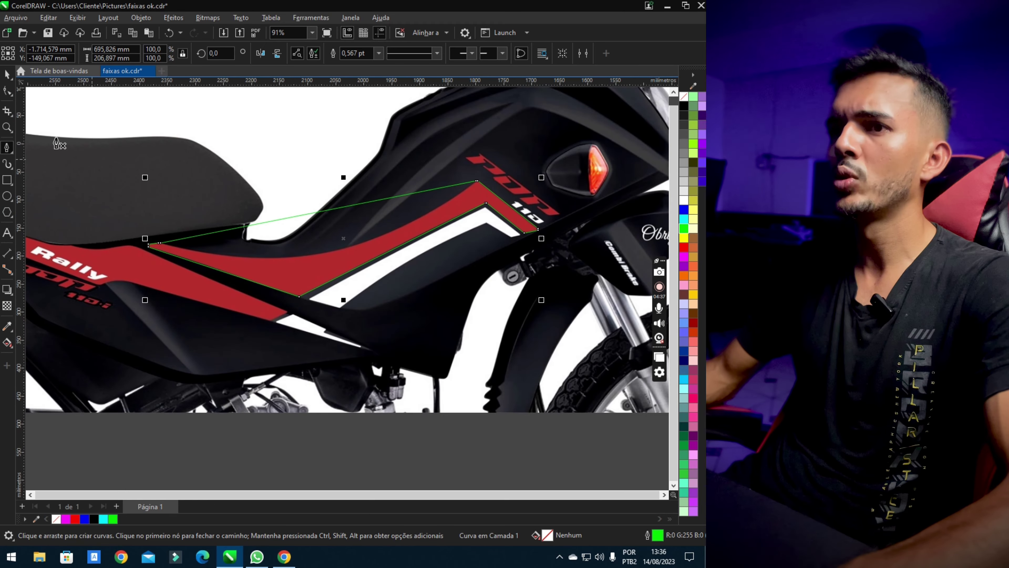
pyautogui.click(8, 92)
pyautogui.scroll(-2, 157, 206)
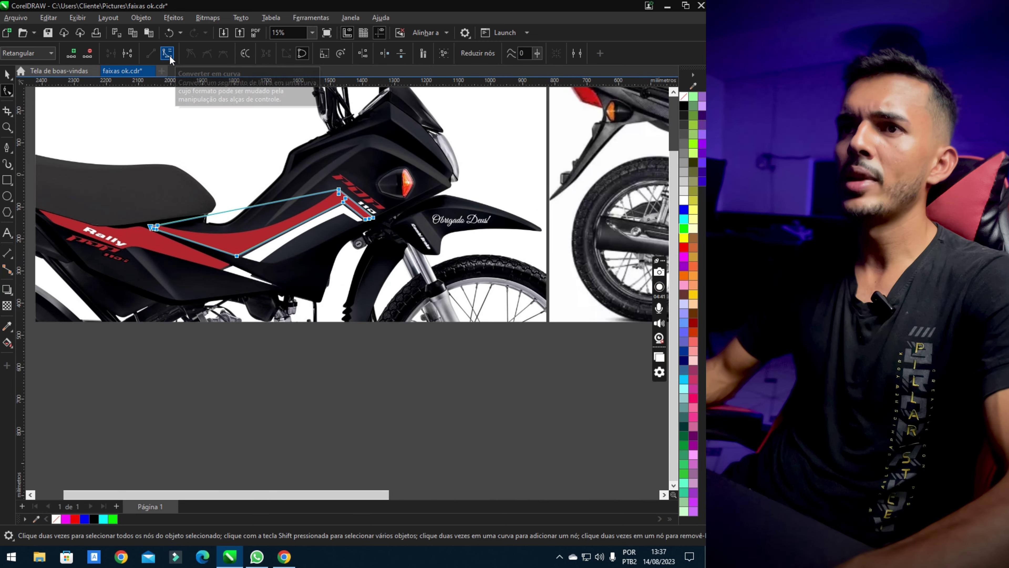
pyautogui.scroll(4, 274, 220)
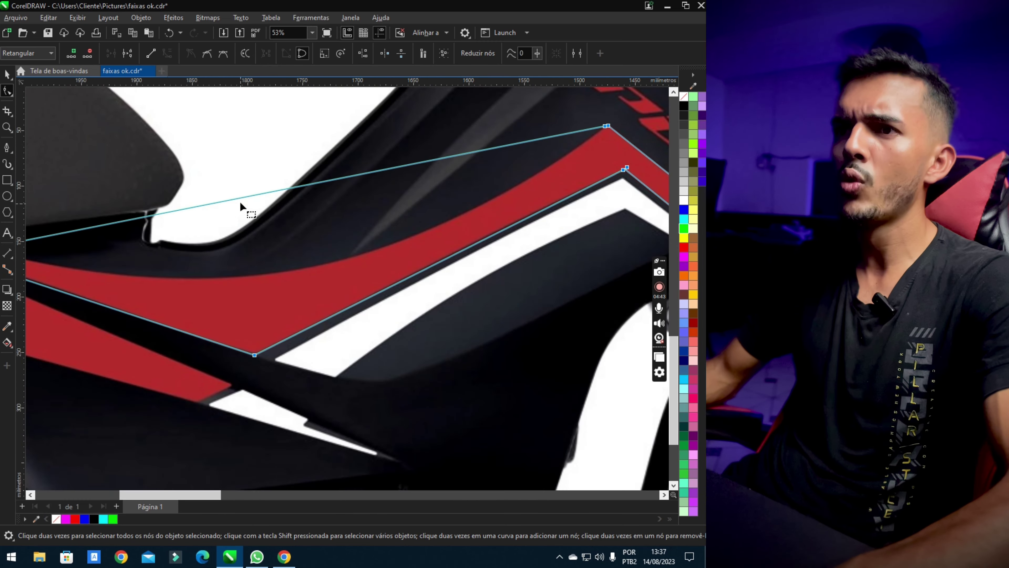
pyautogui.moveTo(248, 192); pyautogui.dragTo(284, 270)
pyautogui.scroll(-3, 284, 271)
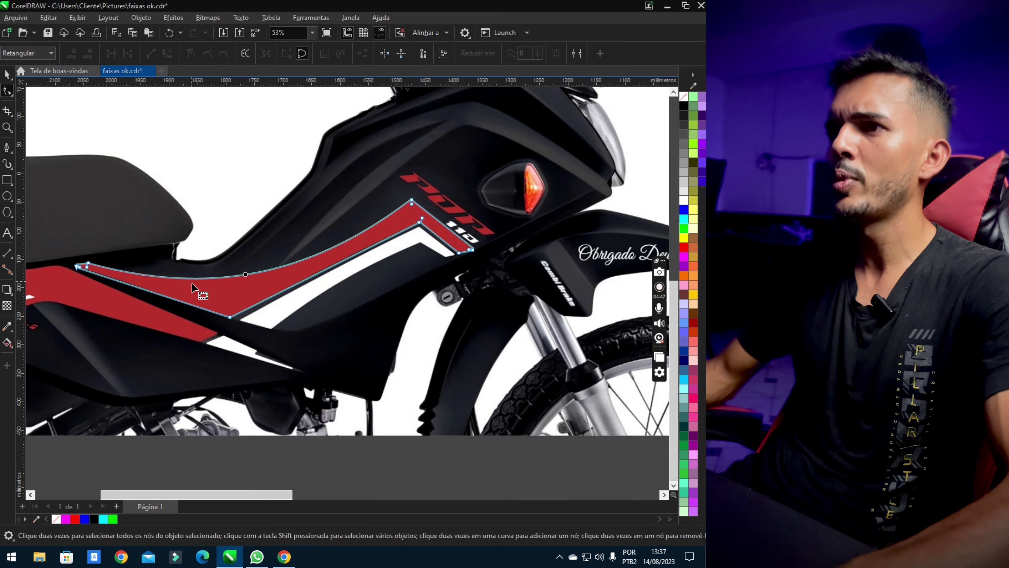
# Round the trace's outer peak by bending its short top segment to match the stripe's rounded tip
pyautogui.scroll(8, 379, 184)
pyautogui.scroll(6, 380, 191)
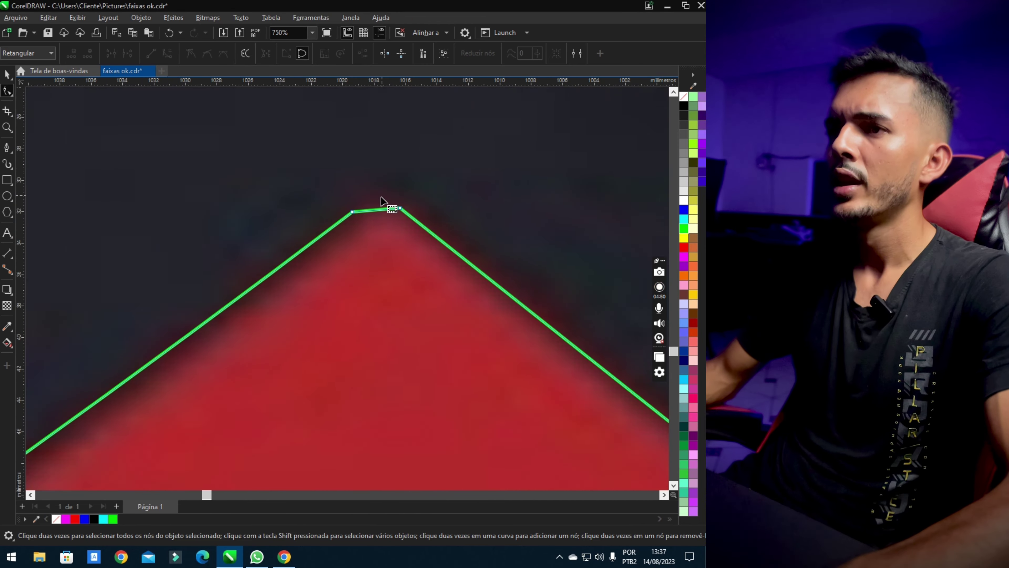
pyautogui.moveTo(372, 210); pyautogui.dragTo(372, 205)
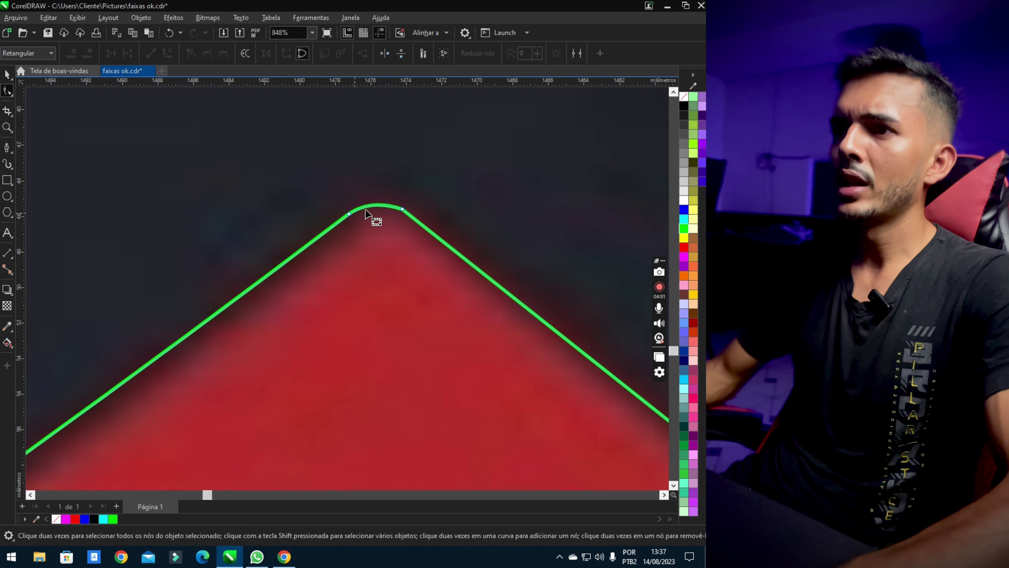
pyautogui.scroll(2, 381, 212)
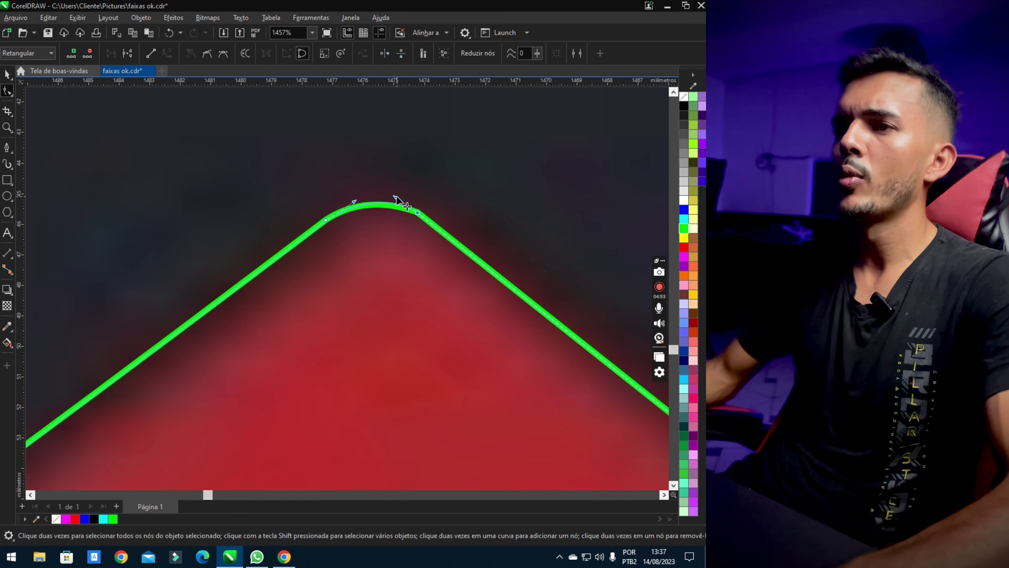
pyautogui.scroll(-5, 350, 208)
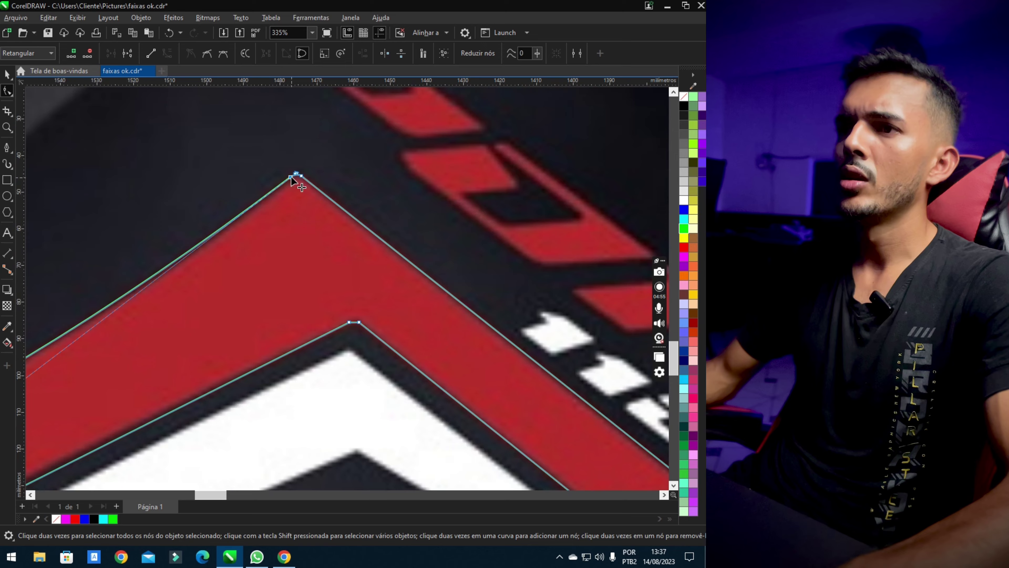
# Round the trace's front lower corner and its inner peak by bending their short segments to match the picture
pyautogui.scroll(-2, 292, 181)
pyautogui.scroll(5, 513, 367)
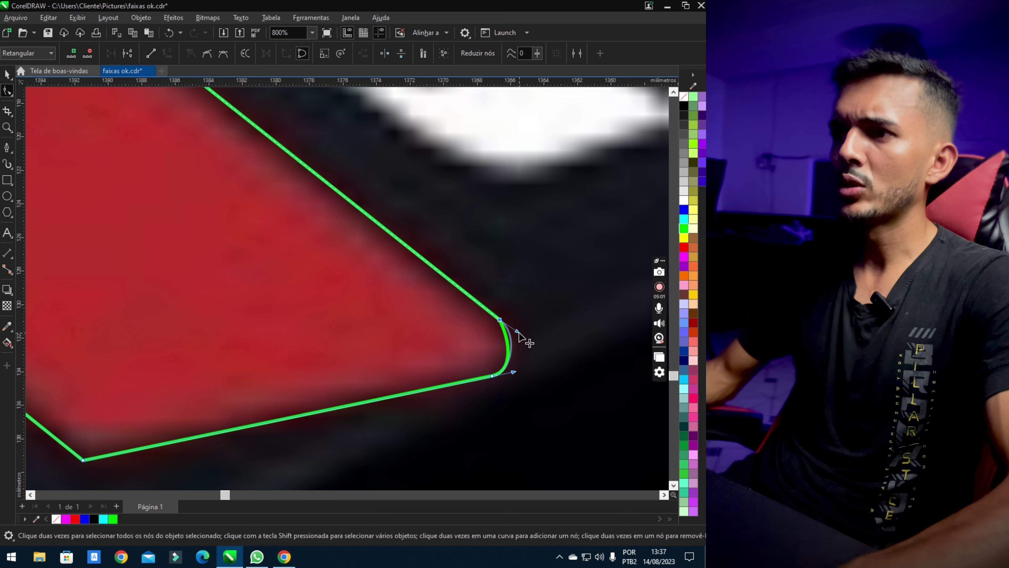
pyautogui.scroll(-4, 519, 334)
pyautogui.scroll(4, 213, 182)
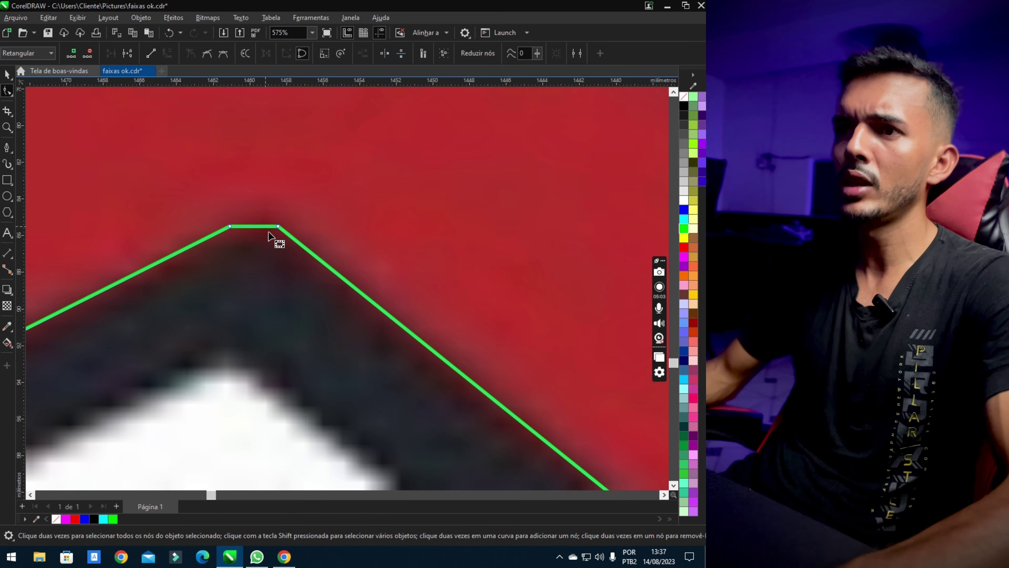
pyautogui.moveTo(253, 220); pyautogui.dragTo(253, 219)
pyautogui.scroll(2, 255, 218)
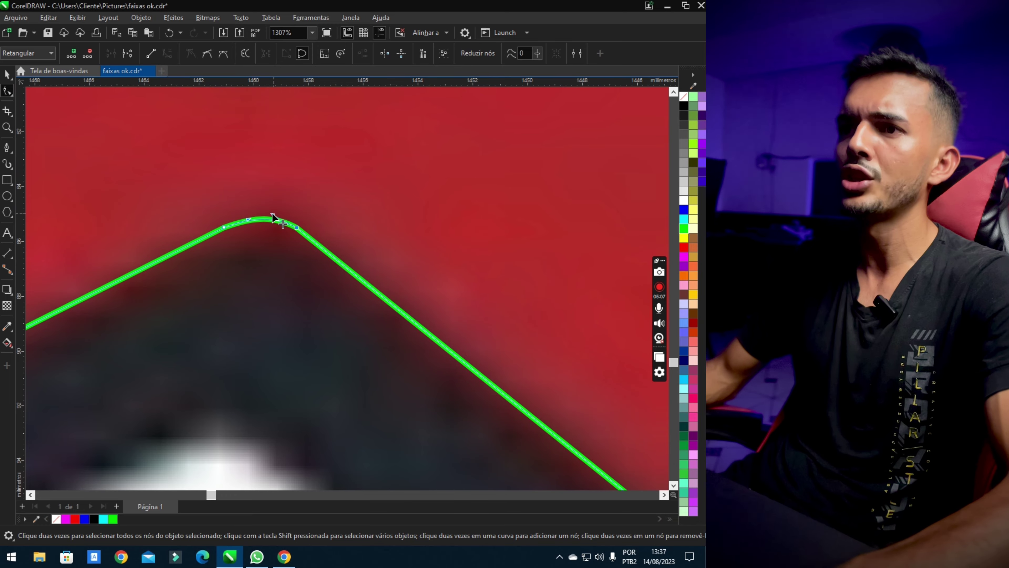
# Curve the short segments at the trace's rear end, rounding the upper corner and the blunt rear tip
pyautogui.scroll(-10, 265, 221)
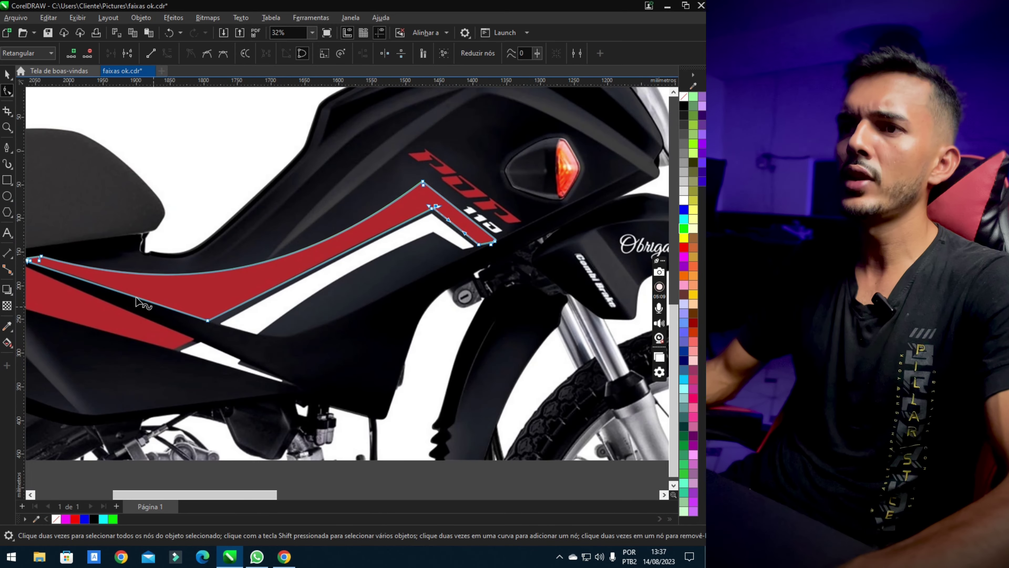
pyautogui.scroll(9, 96, 263)
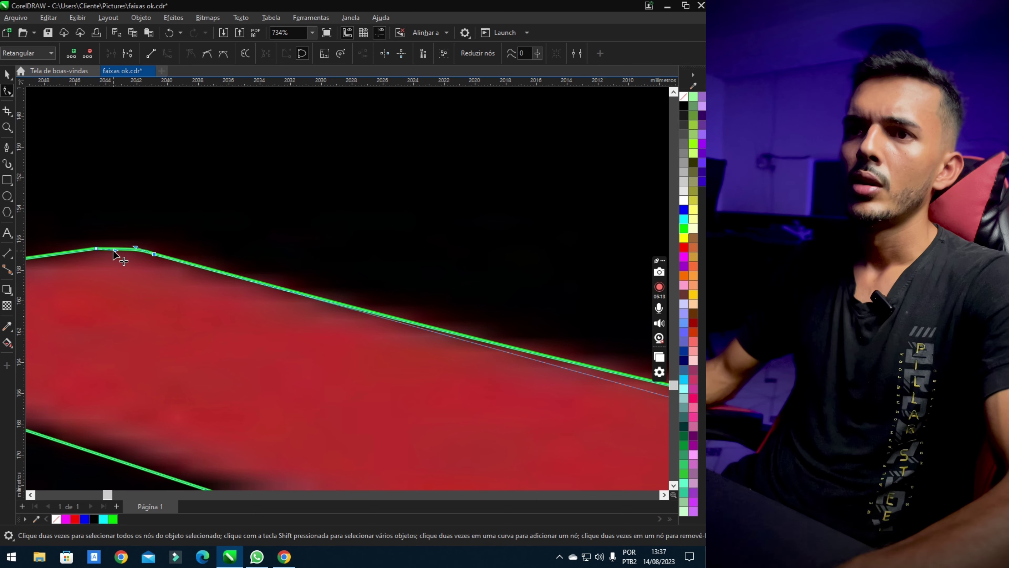
pyautogui.scroll(-3, 119, 249)
pyautogui.scroll(2, 238, 257)
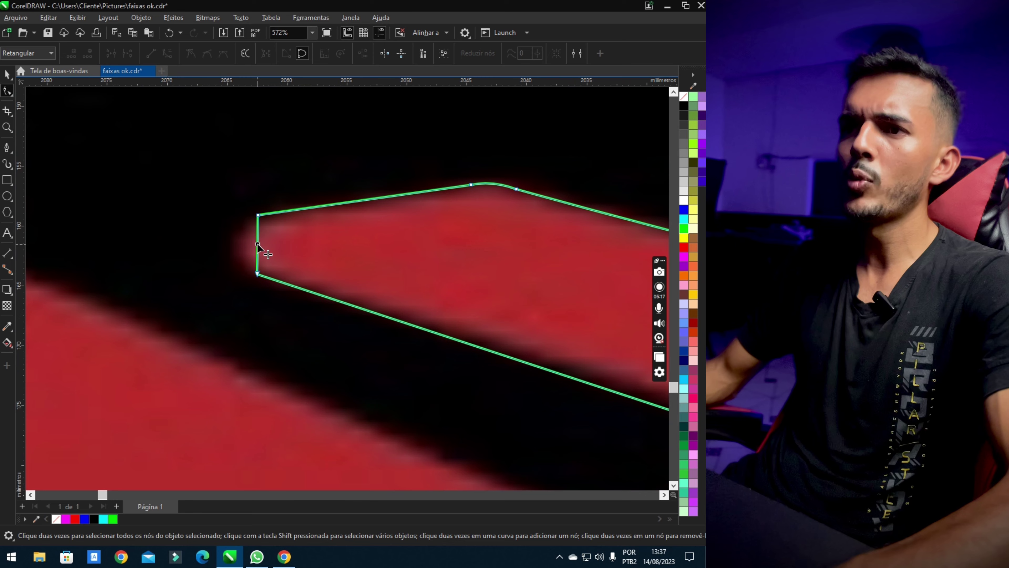
pyautogui.moveTo(251, 244); pyautogui.dragTo(244, 252)
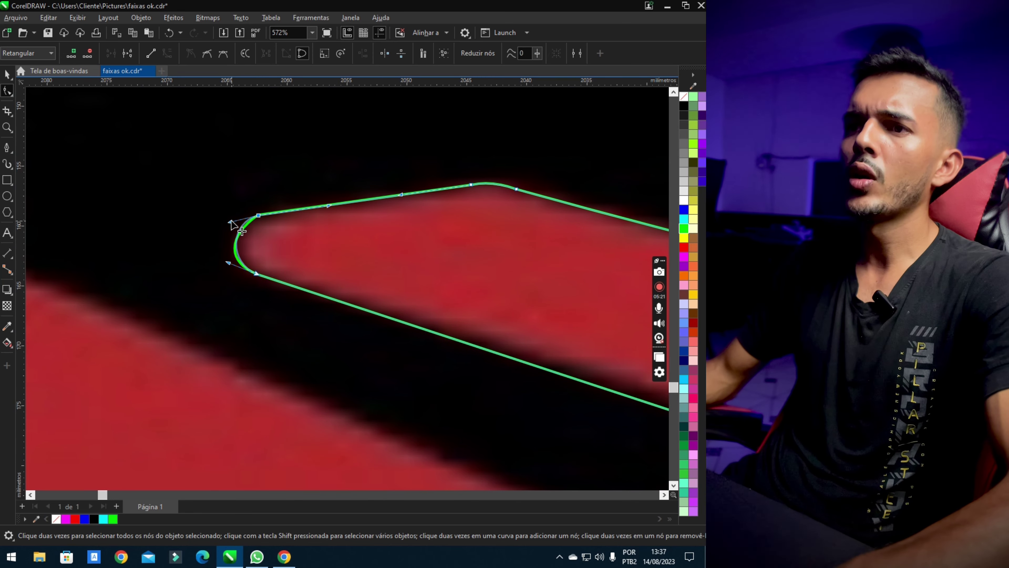
pyautogui.scroll(-4, 234, 228)
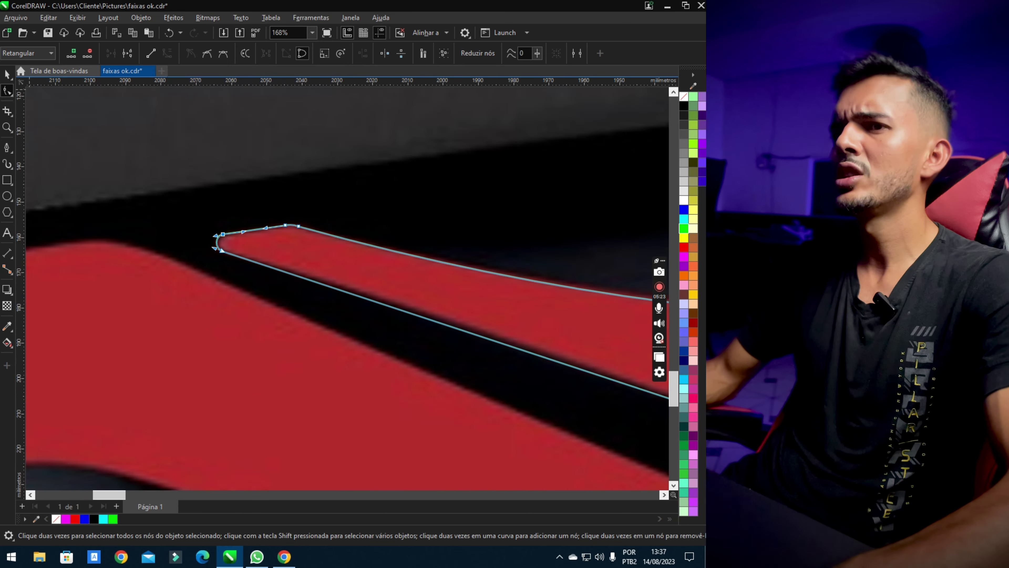
# Fill the traced upper stripe with red and remove its outline
pyautogui.click(7, 75)
pyautogui.scroll(-6, 170, 239)
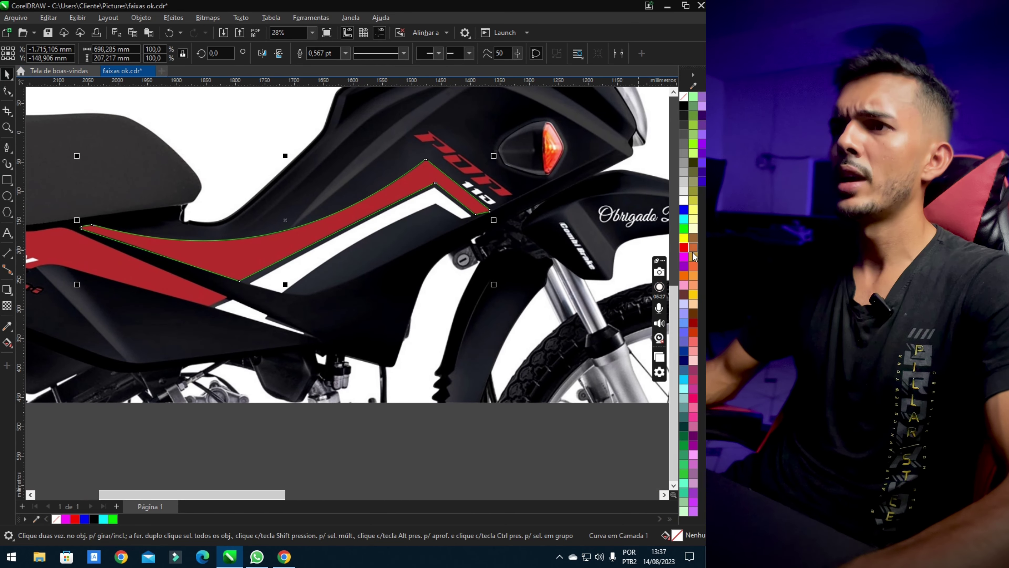
pyautogui.rightClick(685, 98)
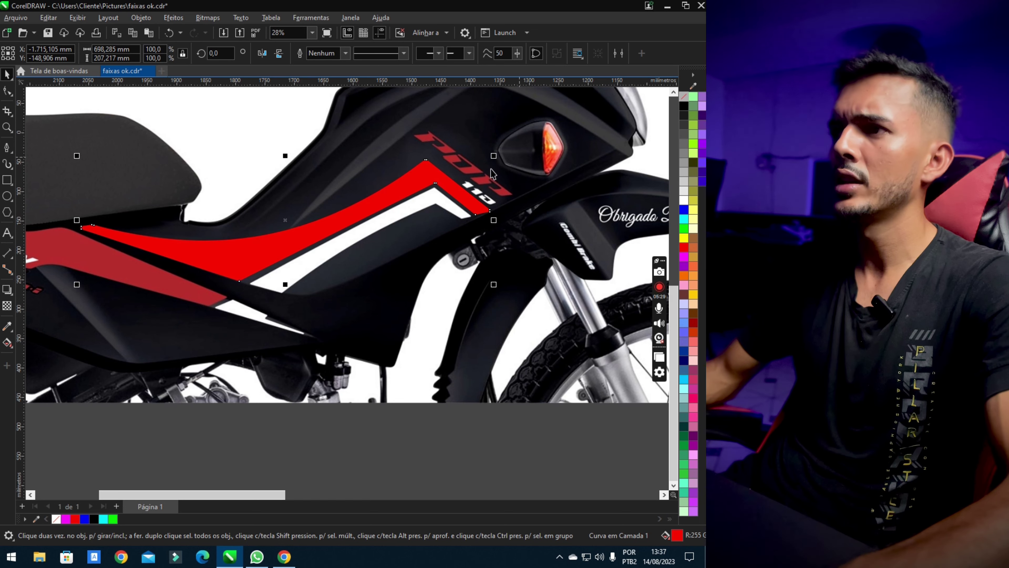
# Start tracing the white stripe with the Pen from its pointed lower rear corner
pyautogui.click(8, 149)
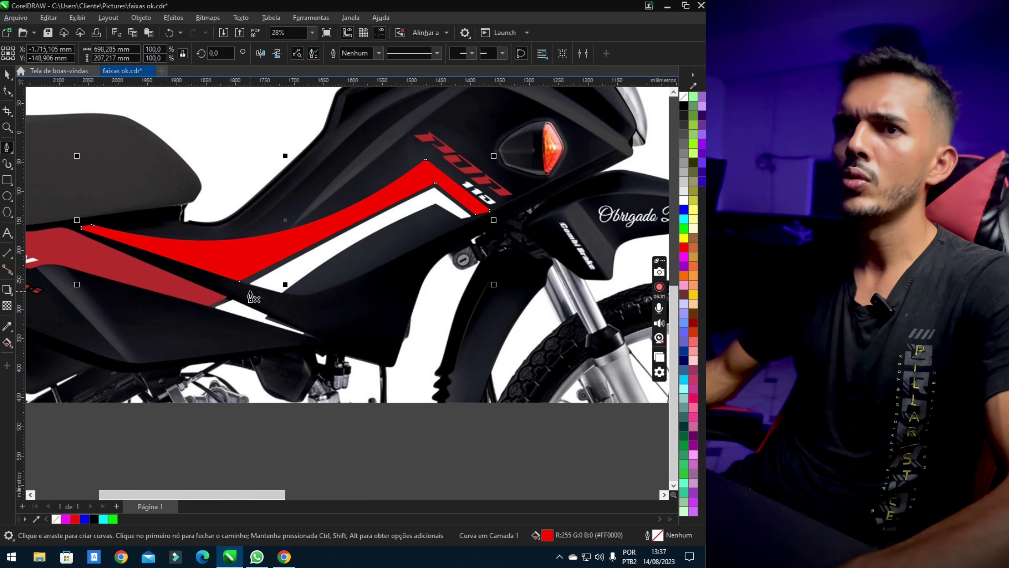
pyautogui.scroll(7, 254, 280)
pyautogui.click(242, 287)
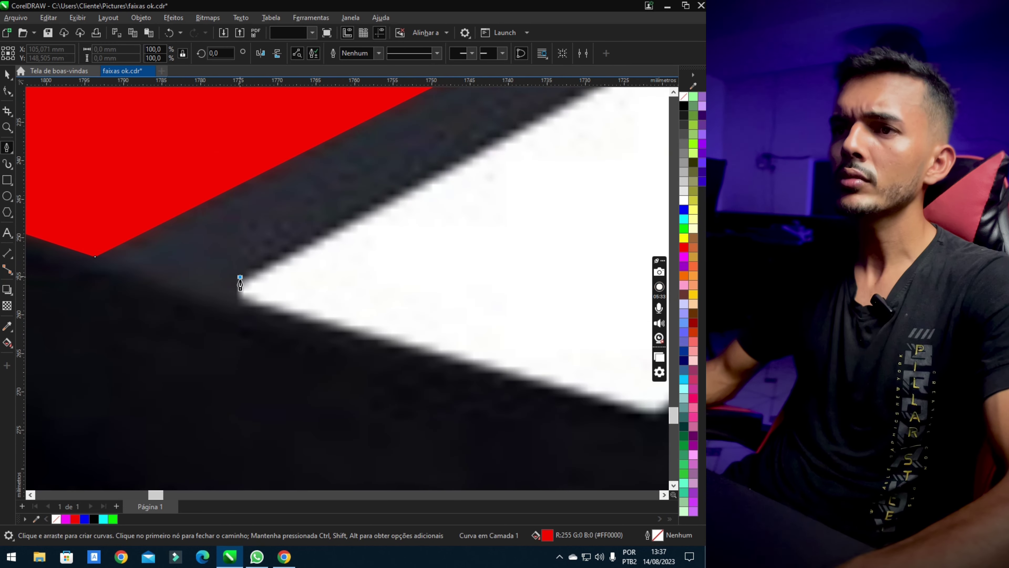
pyautogui.scroll(-4, 238, 282)
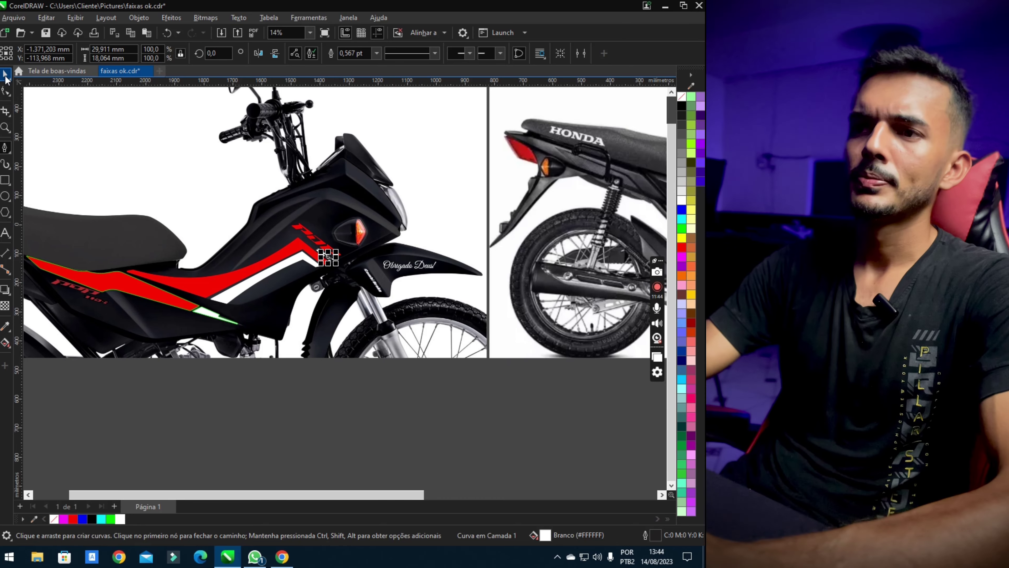
# Group the traced POP 110 lettering and delete the Rally reference picture behind the traced shapes
pyautogui.press('space')
pyautogui.moveTo(409, 417); pyautogui.dragTo(260, 204)
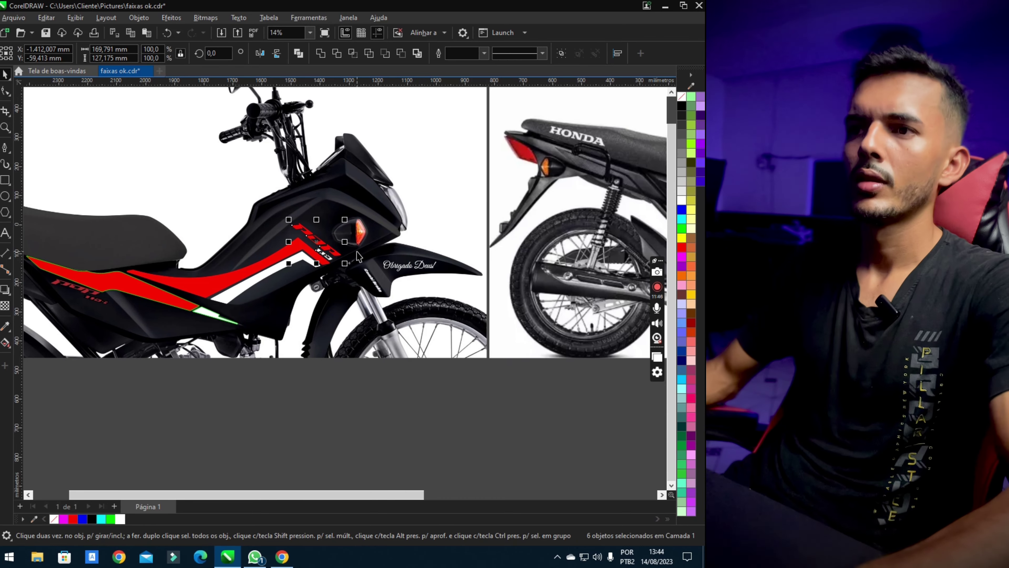
pyautogui.click(303, 206)
pyautogui.scroll(-3, 358, 203)
pyautogui.press('Delete')
pyautogui.scroll(2, 302, 244)
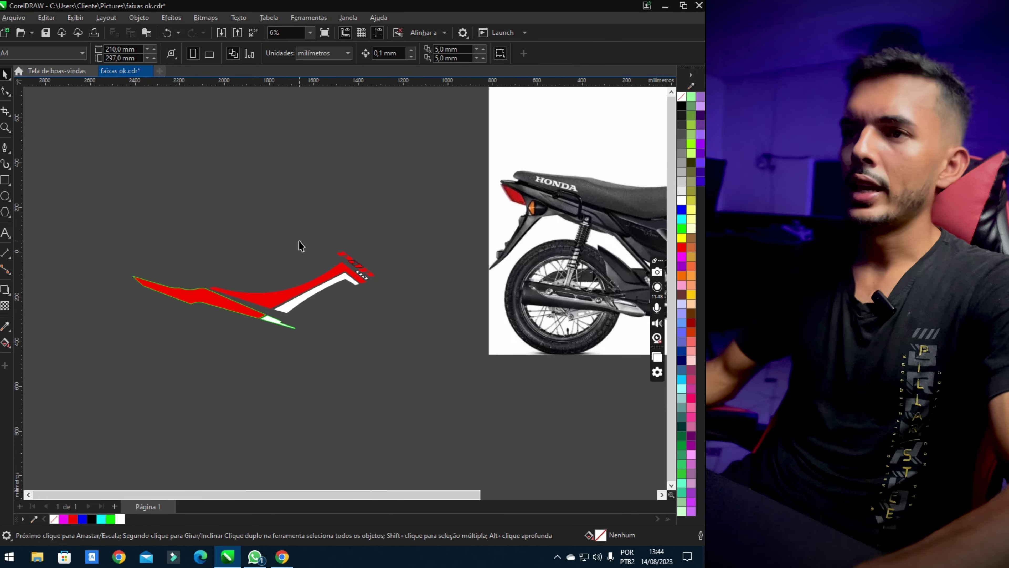
# Select all the traced stripes together with the lettering and remove their outlines
pyautogui.moveTo(403, 392); pyautogui.dragTo(404, 394)
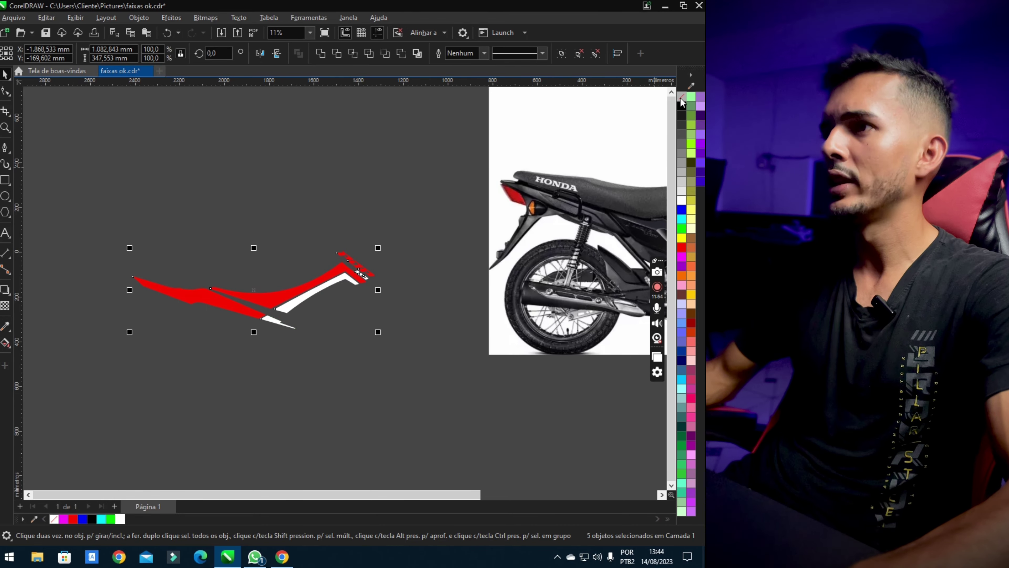
pyautogui.scroll(-3, 371, 278)
pyautogui.scroll(1, 372, 280)
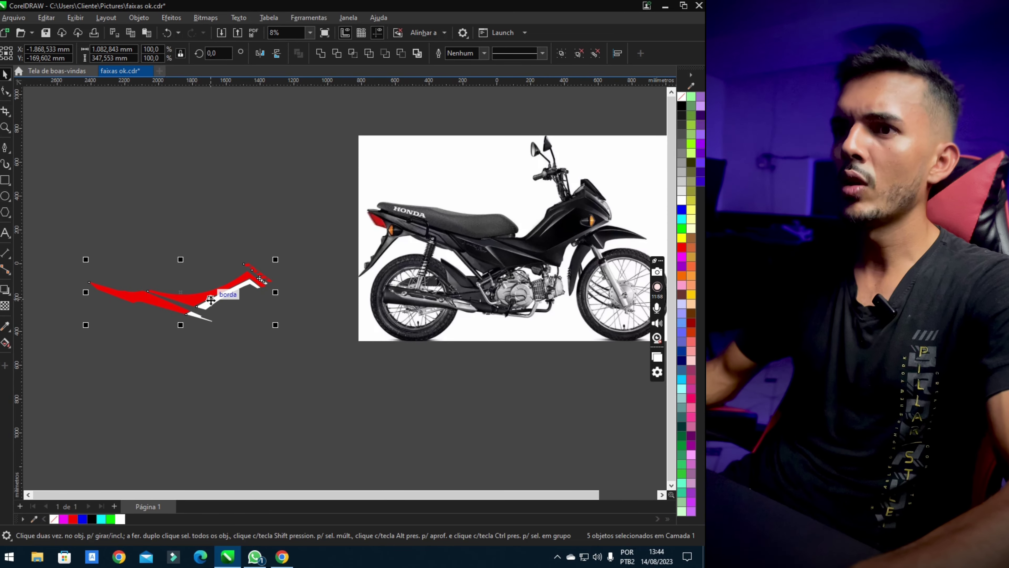
# Group the stripes and lettering and move the group onto the real-size motorcycle photo
pyautogui.hotkey('ctrl', 'g')
pyautogui.moveTo(210, 298); pyautogui.dragTo(563, 239)
pyautogui.scroll(1, 510, 227)
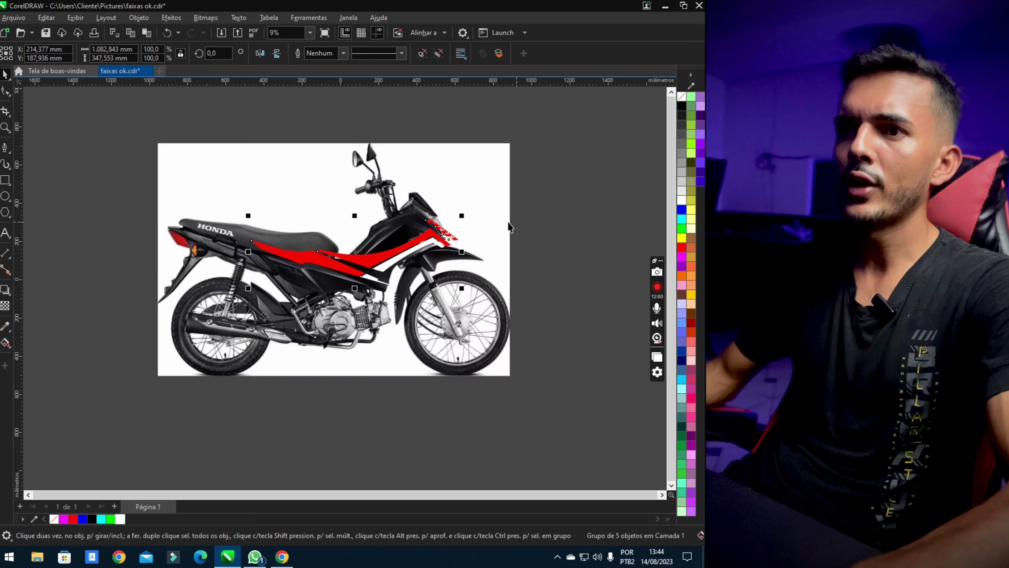
# Scale the stripe group down to about 777 by 249 mm and position it over the motorcycle's side fairing
pyautogui.scroll(3, 350, 246)
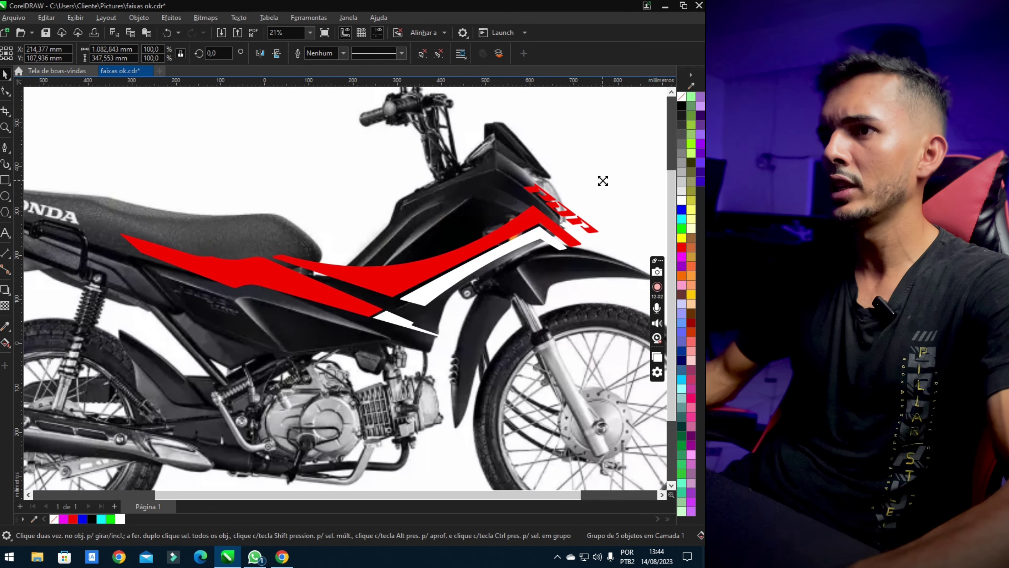
pyautogui.moveTo(602, 180); pyautogui.dragTo(469, 229)
pyautogui.scroll(2, 358, 264)
pyautogui.moveTo(220, 317); pyautogui.dragTo(274, 309)
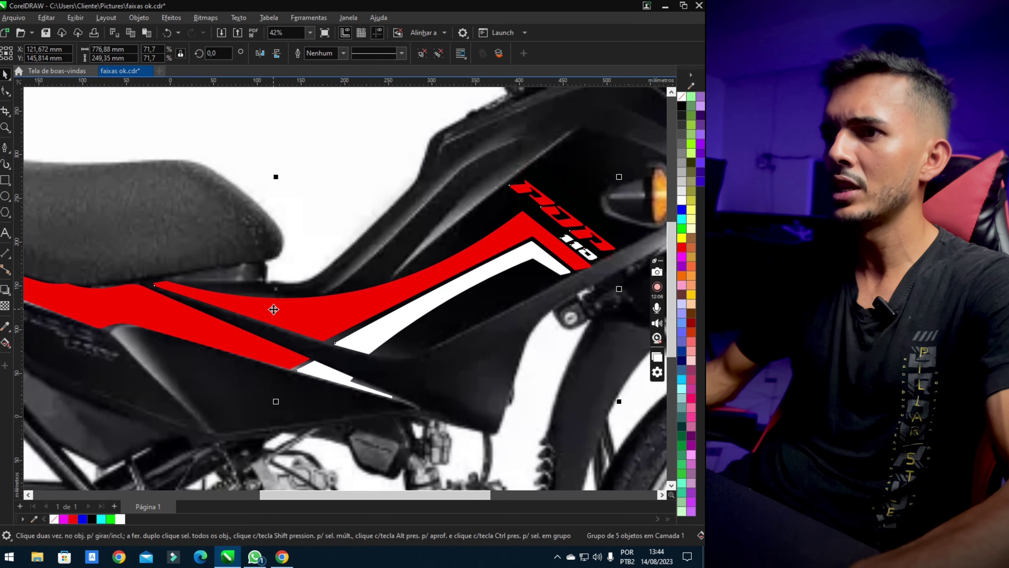
pyautogui.scroll(-2, 274, 309)
pyautogui.scroll(2, 60, 303)
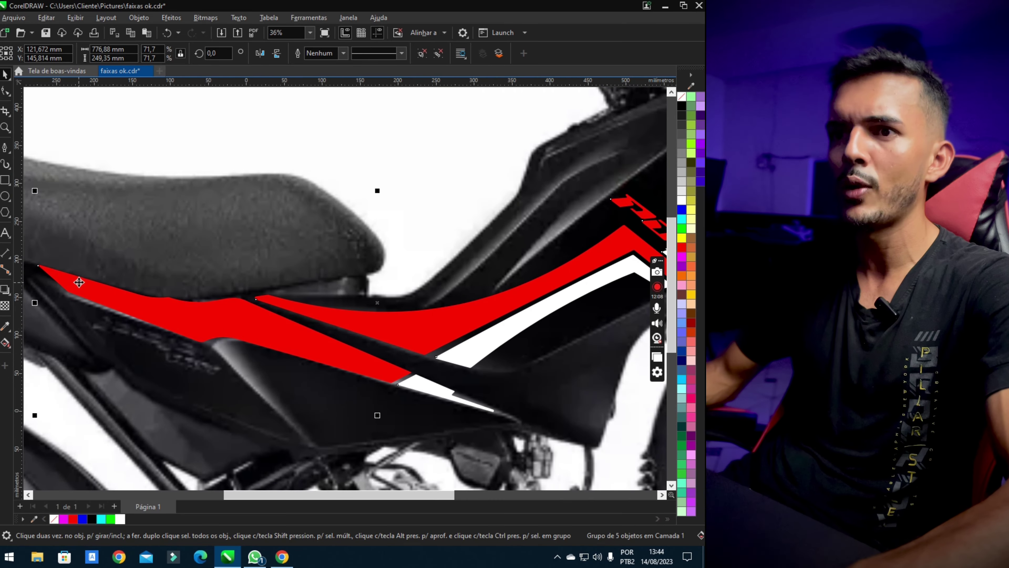
# Fine-tune the stripe group's position on the side fairing and scale it down to about 767 by 246 mm
pyautogui.moveTo(85, 287); pyautogui.dragTo(88, 291)
pyautogui.scroll(-3, 89, 291)
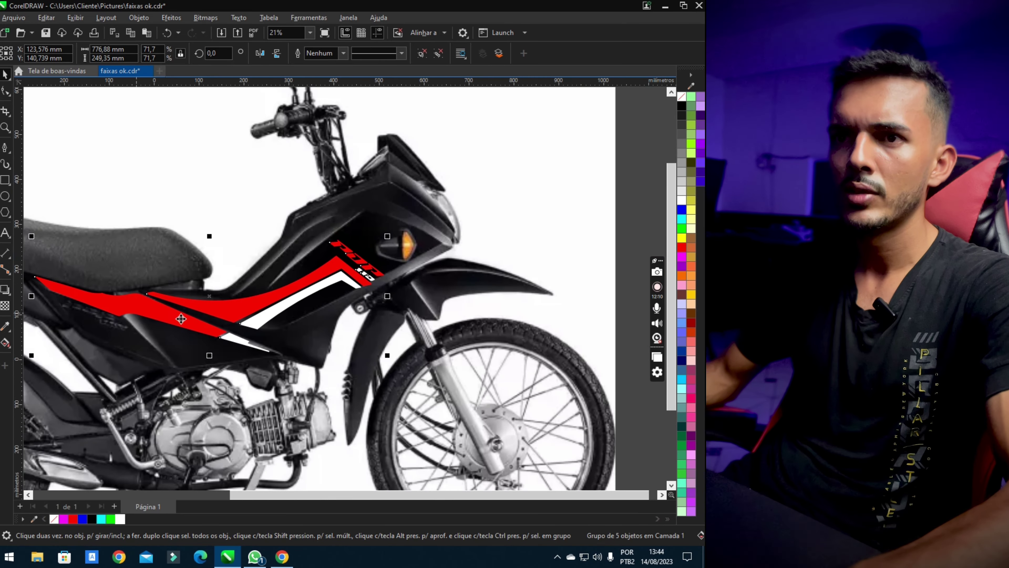
pyautogui.scroll(4, 413, 403)
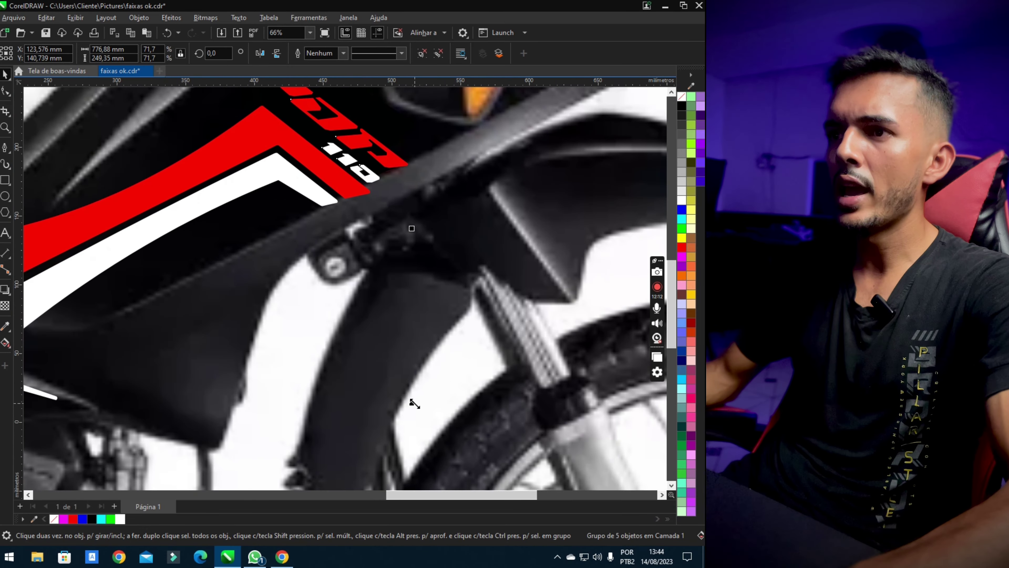
pyautogui.moveTo(413, 403)
pyautogui.mouseDown()
pyautogui.moveTo(424, 401)
pyautogui.moveTo(414, 398)
pyautogui.mouseUp()
pyautogui.scroll(-3, 402, 310)
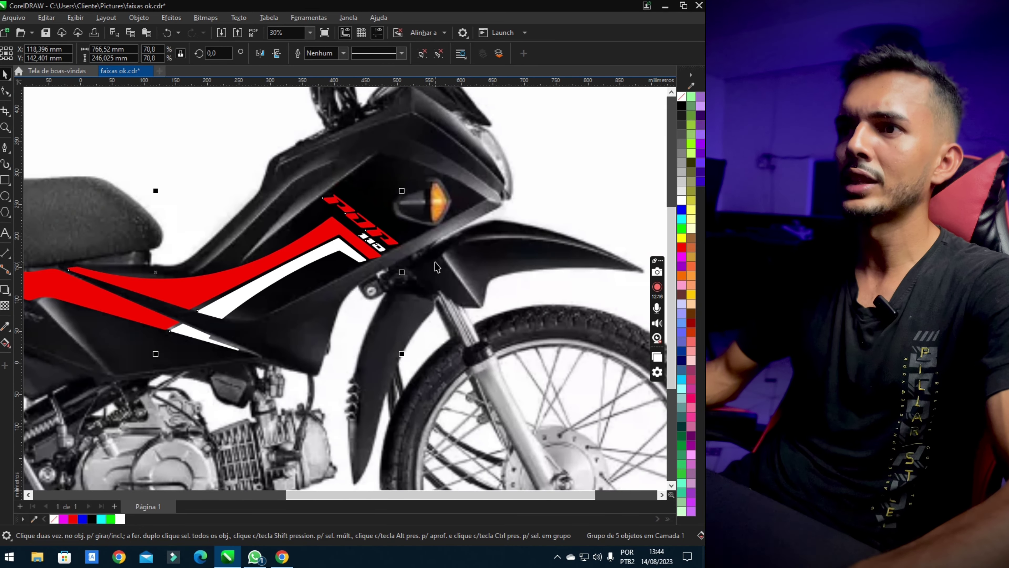
pyautogui.scroll(-2, 221, 300)
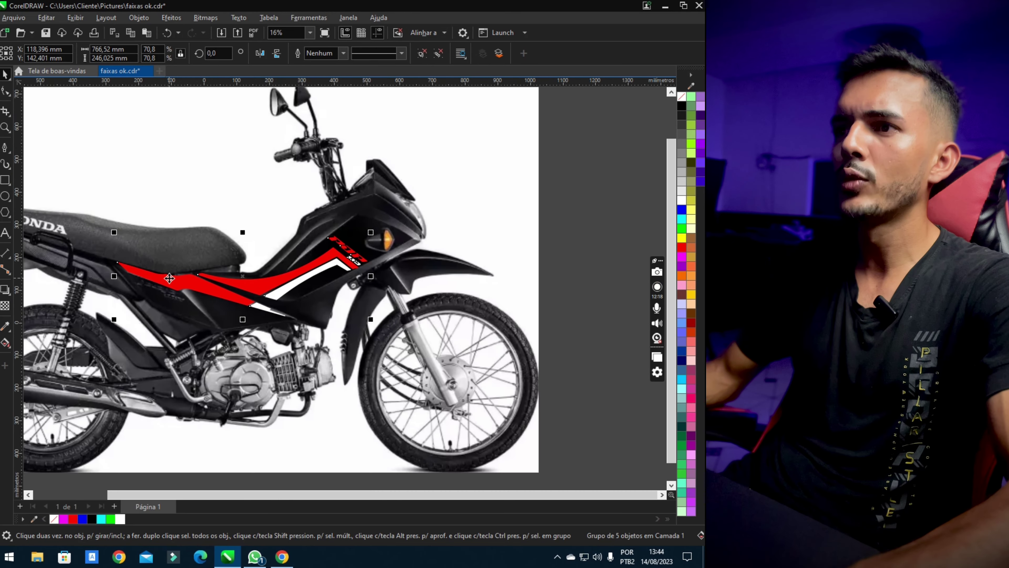
pyautogui.scroll(1, 305, 267)
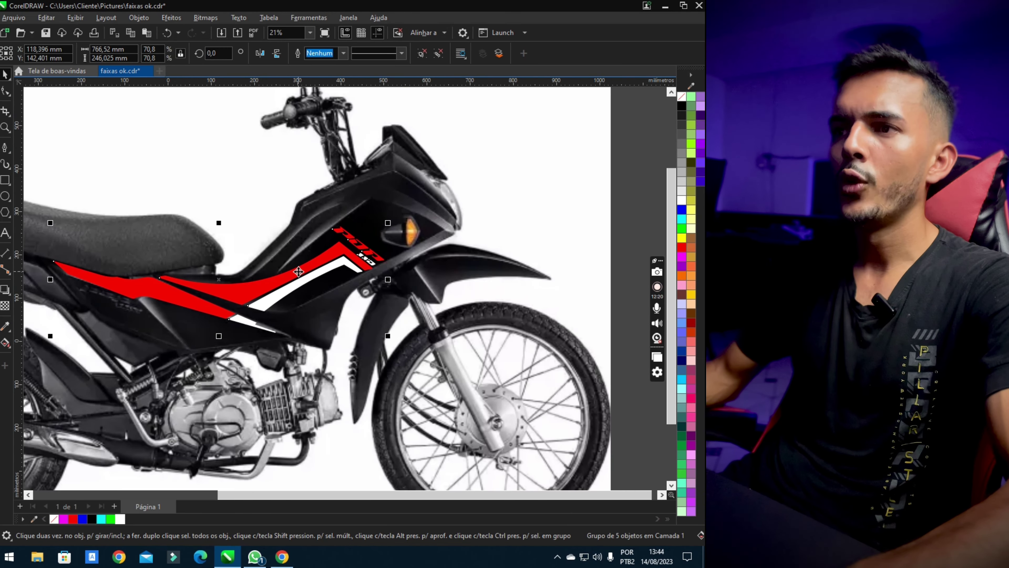
# Ungroup the fitted stripe group into its separate stripes and lettering, leaving nothing selected
pyautogui.scroll(-2, 293, 269)
pyautogui.rightClick(293, 270)
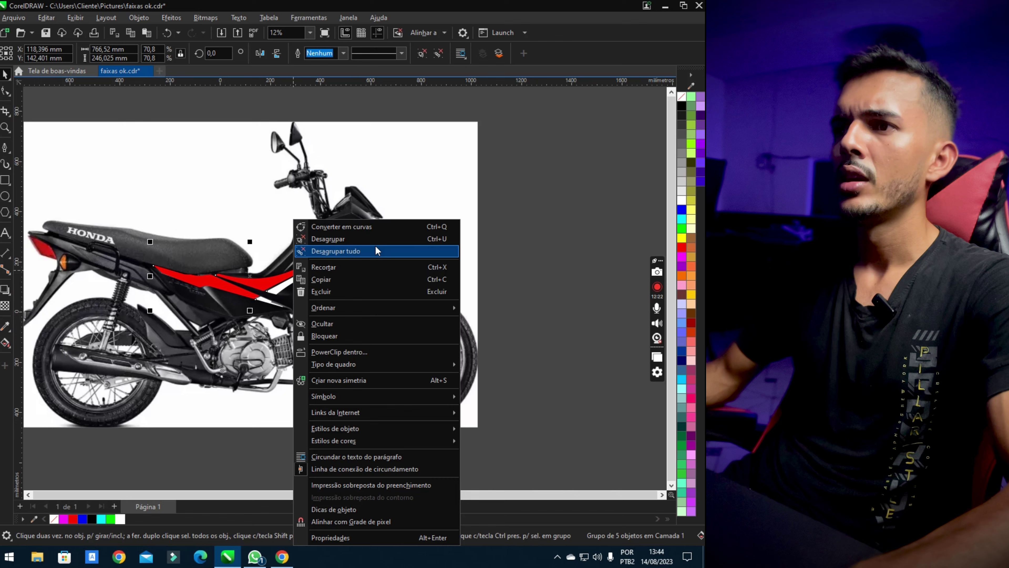
pyautogui.click(509, 219)
pyautogui.scroll(-2, 381, 248)
pyautogui.scroll(1, 382, 248)
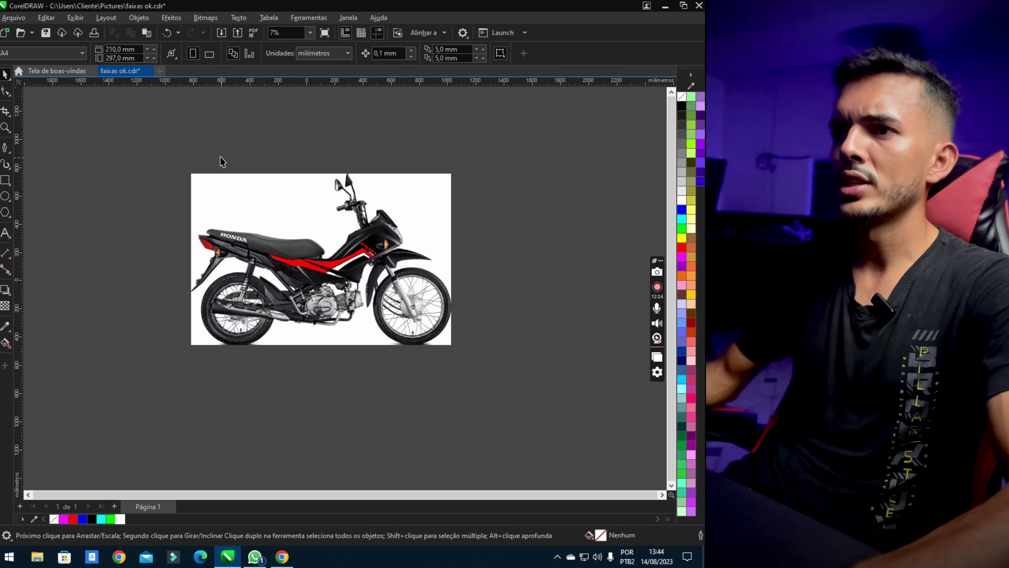
# Duplicate the motorcycle photo with all its stripes and place the horizontally mirrored copy beside the original
pyautogui.moveTo(163, 138); pyautogui.dragTo(551, 424)
pyautogui.scroll(-2, 342, 282)
pyautogui.scroll(1, 383, 253)
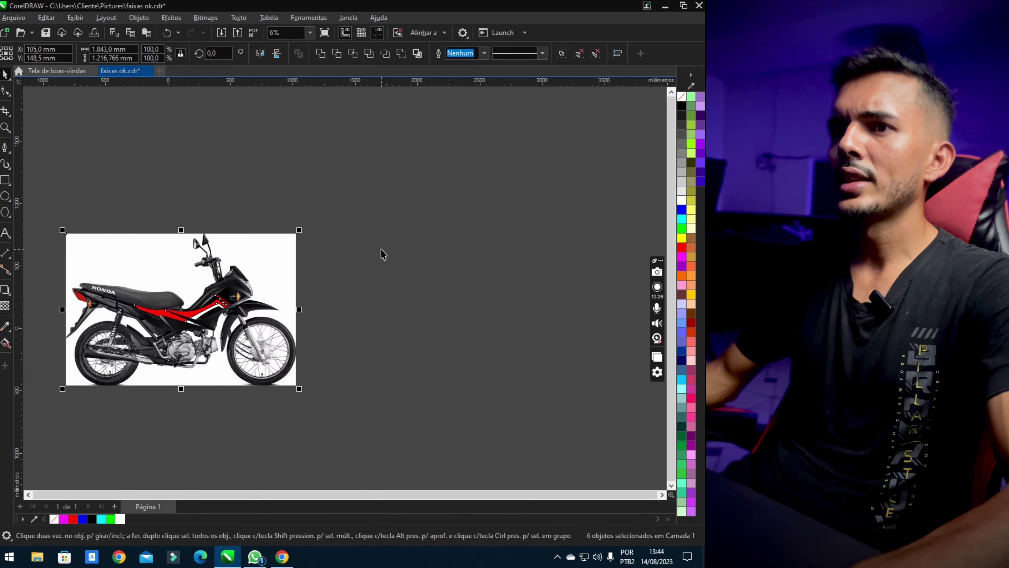
pyautogui.press('Right')
pyautogui.press('Up')
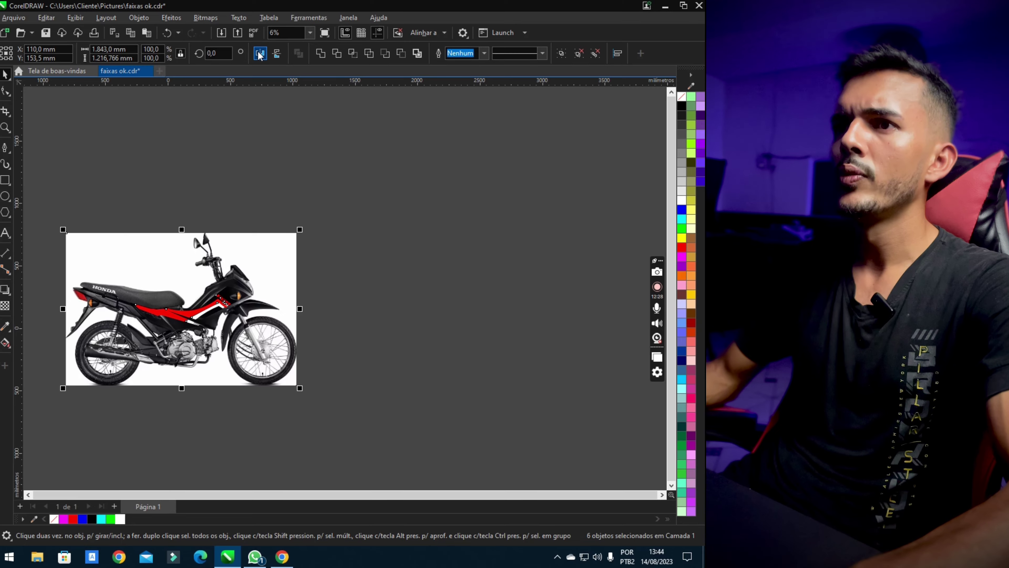
pyautogui.click(260, 53)
pyautogui.moveTo(142, 284); pyautogui.dragTo(377, 296)
pyautogui.click(420, 226)
# Ungroup all the lettering on the mirrored motorcycle and group the three digits of 110 together
pyautogui.scroll(6, 302, 279)
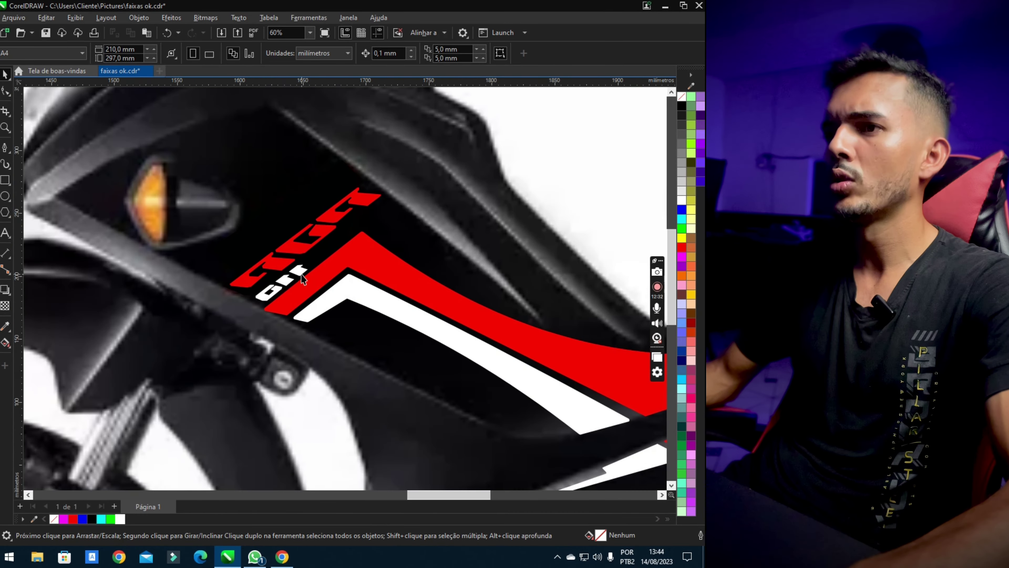
pyautogui.scroll(2, 302, 278)
pyautogui.click(274, 290)
pyautogui.rightClick(269, 292)
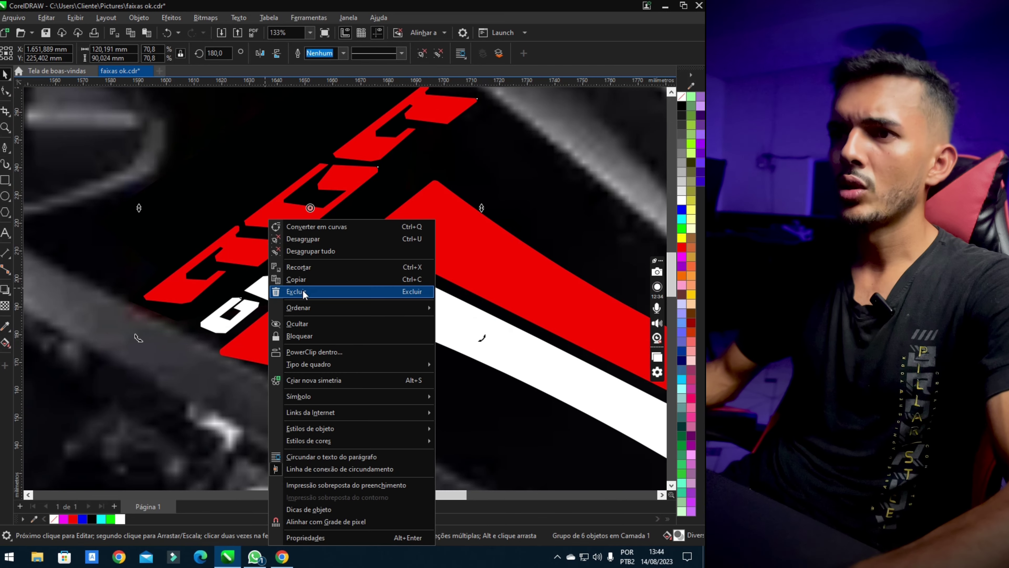
pyautogui.click(311, 251)
pyautogui.click(274, 294)
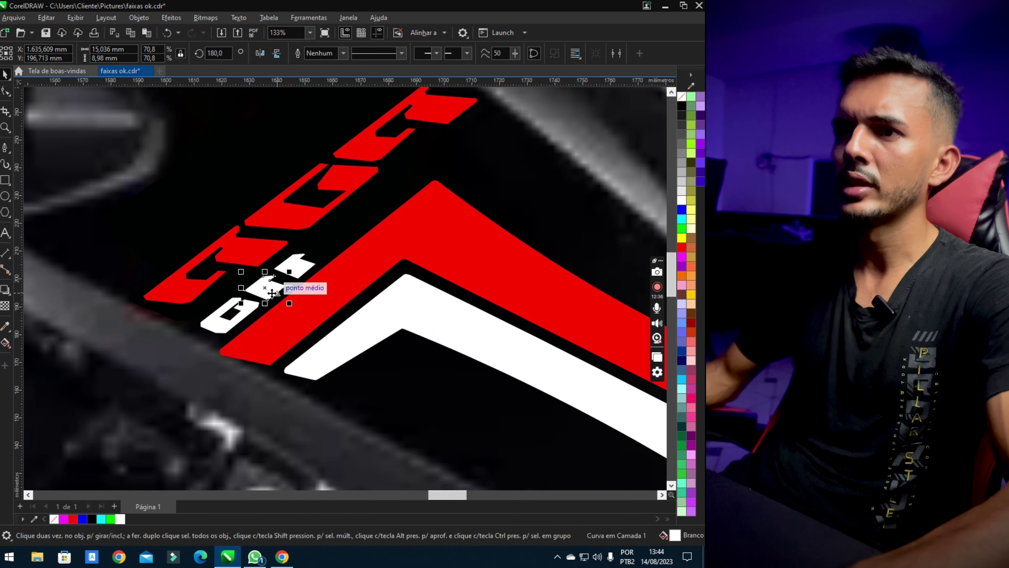
pyautogui.keyDown('shift'); pyautogui.click(265, 300); pyautogui.keyUp('shift')
pyautogui.keyDown('shift'); pyautogui.click(307, 267); pyautogui.keyUp('shift')
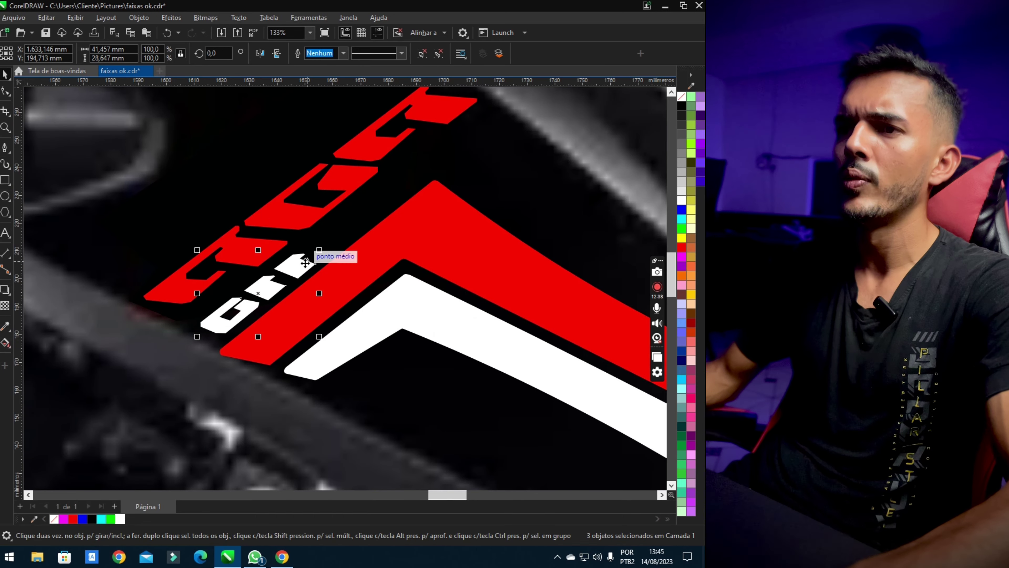
# Mirror the 110 group horizontally and rotate it to about 257° so it reads correctly along the red stripe
pyautogui.click(260, 53)
pyautogui.click(268, 291)
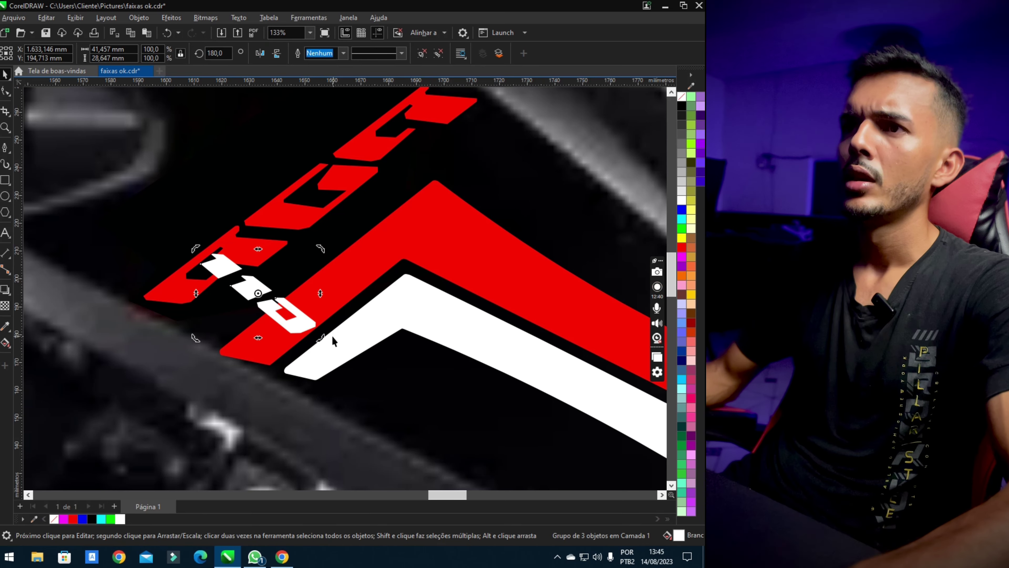
pyautogui.moveTo(322, 334); pyautogui.dragTo(363, 203)
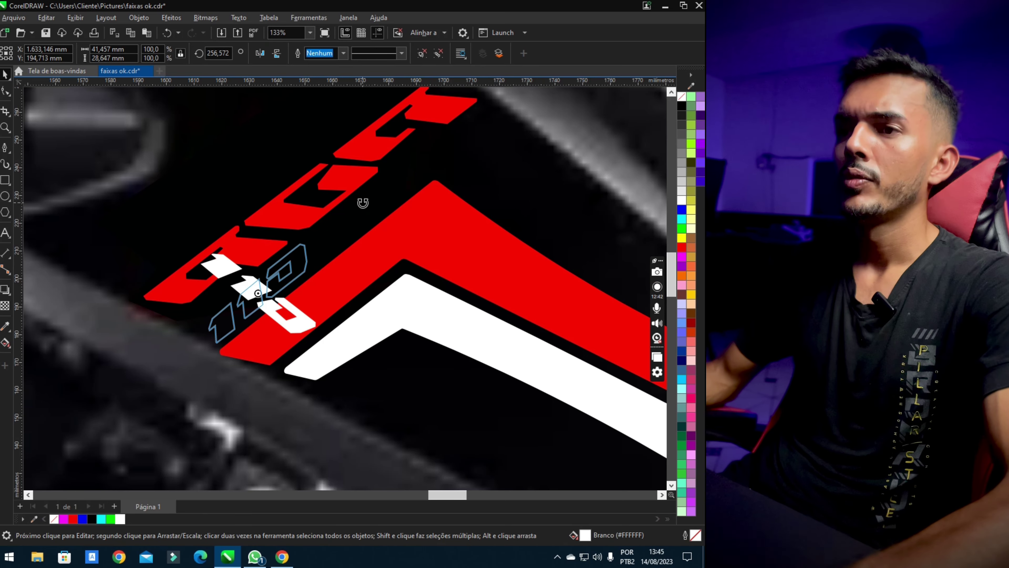
pyautogui.hotkey('ctrl', 'z')
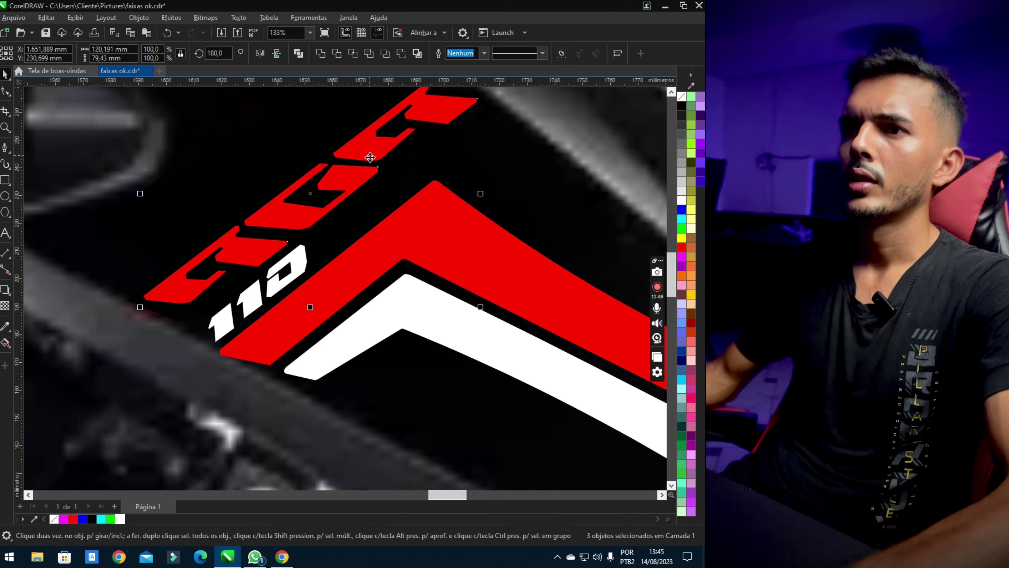
# Mirror the three POP letters horizontally as one group and rotate them to about 255° above the 110
pyautogui.hotkey('ctrl', 'g')
pyautogui.click(335, 210)
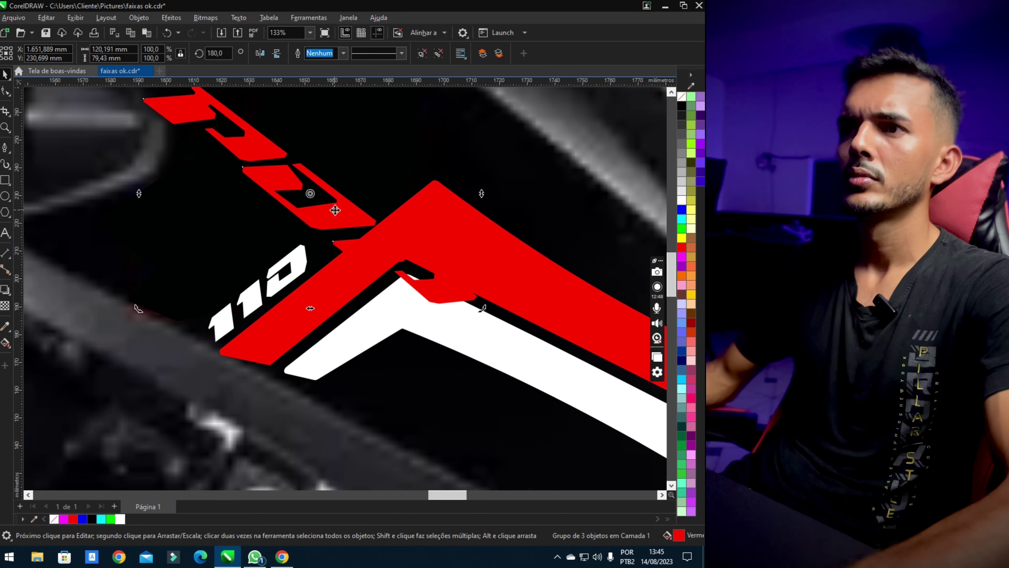
pyautogui.moveTo(136, 310); pyautogui.dragTo(399, 439)
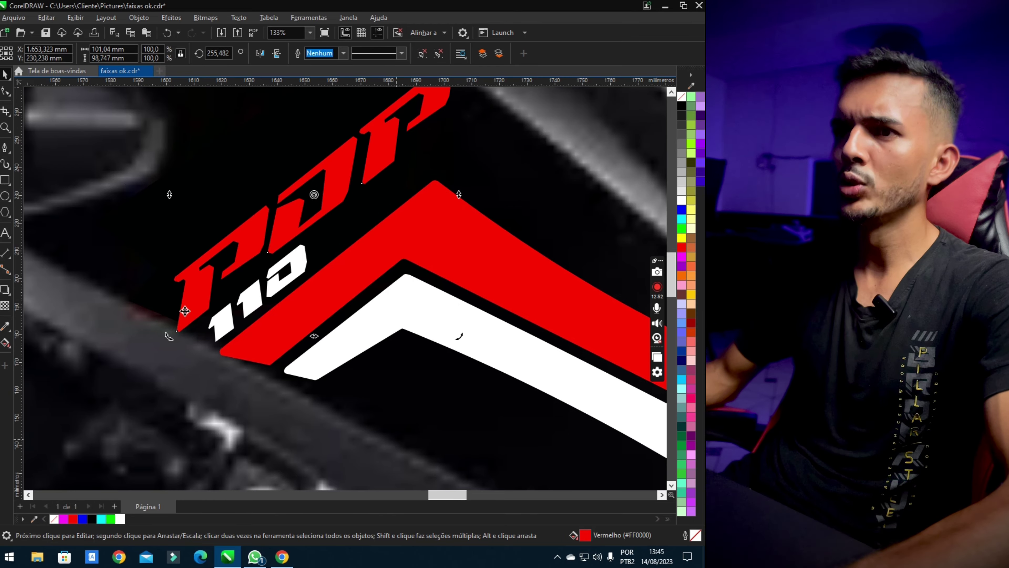
# Save the faixas ok.cdr drawing with both motorcycle sides
pyautogui.scroll(-5, 341, 249)
pyautogui.scroll(2, 246, 262)
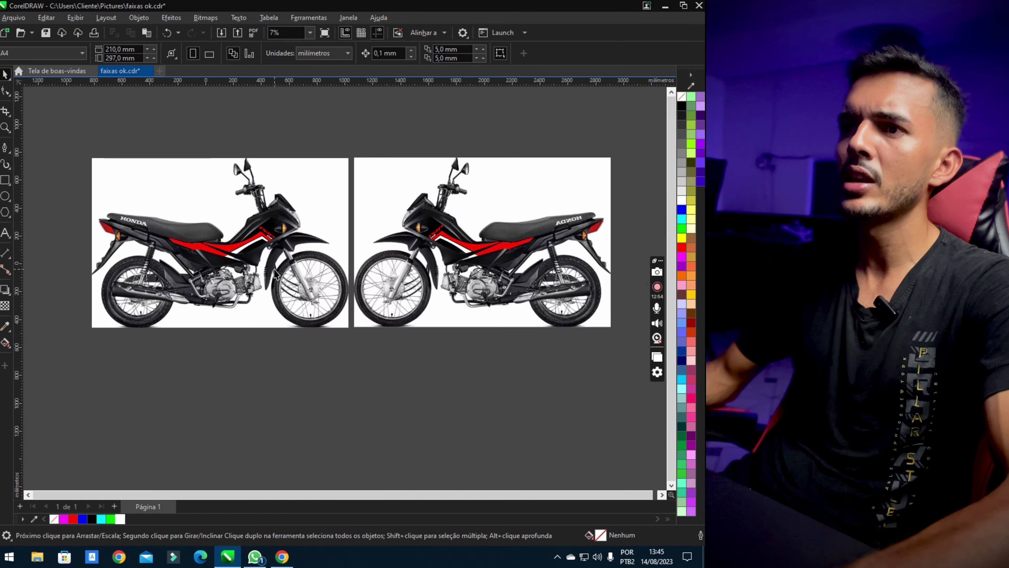
pyautogui.click(48, 34)
# Examine the fit and the nodes of the long red seat stripe on both motorcycles
pyautogui.scroll(-2, 439, 268)
pyautogui.scroll(2, 439, 268)
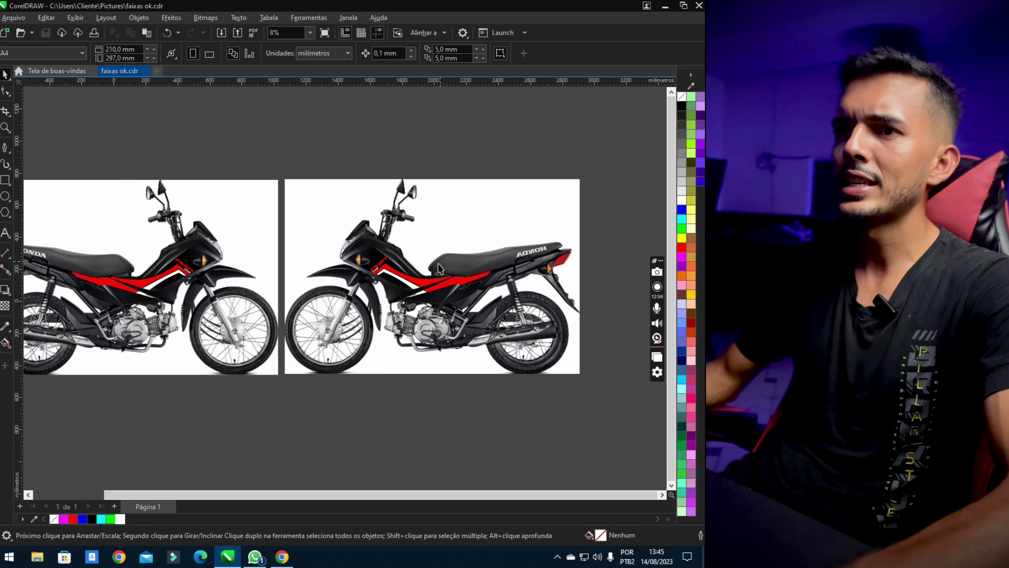
pyautogui.scroll(3, 437, 290)
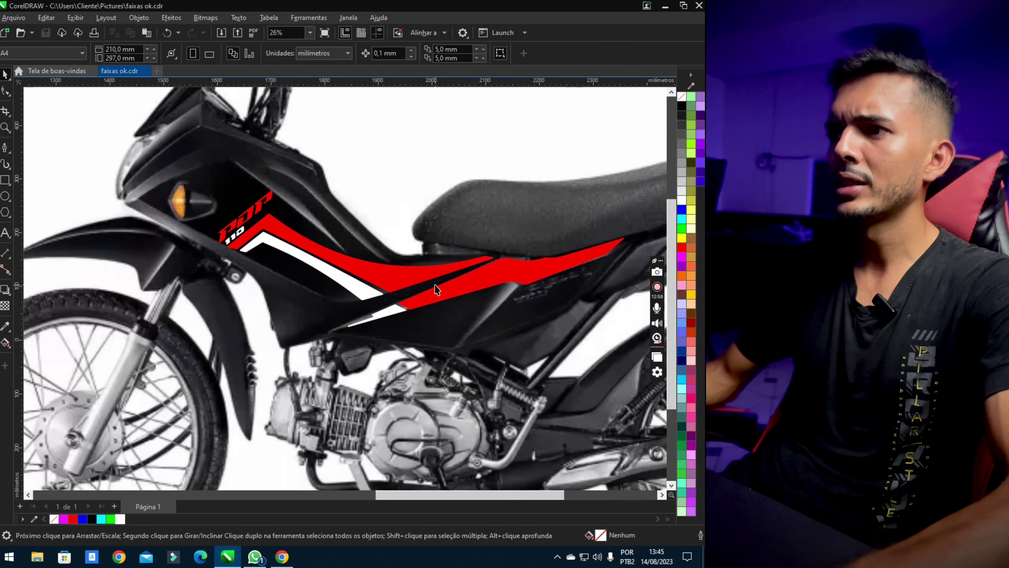
pyautogui.scroll(1, 583, 278)
pyautogui.click(563, 260)
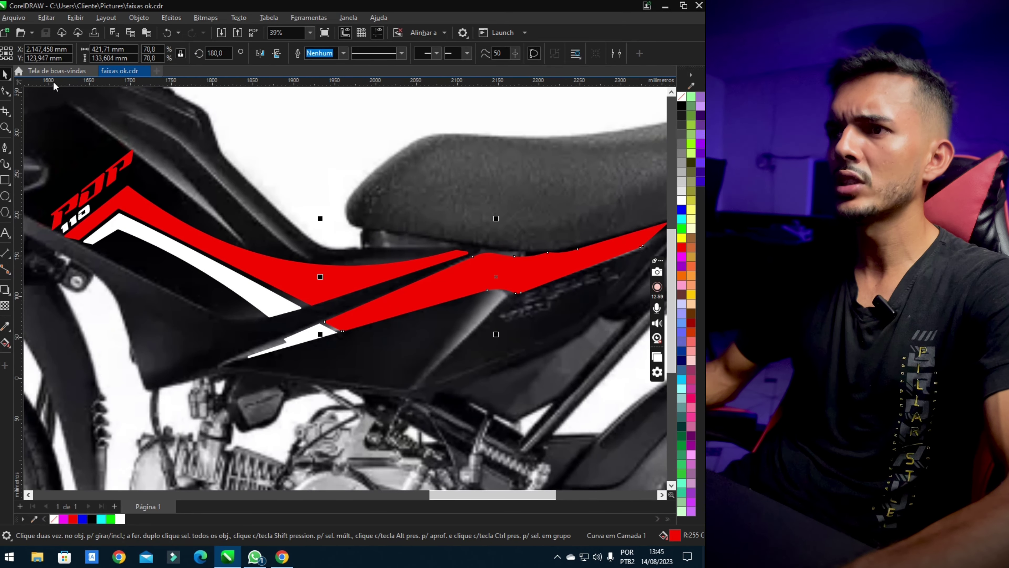
pyautogui.click(7, 91)
pyautogui.scroll(-4, 556, 262)
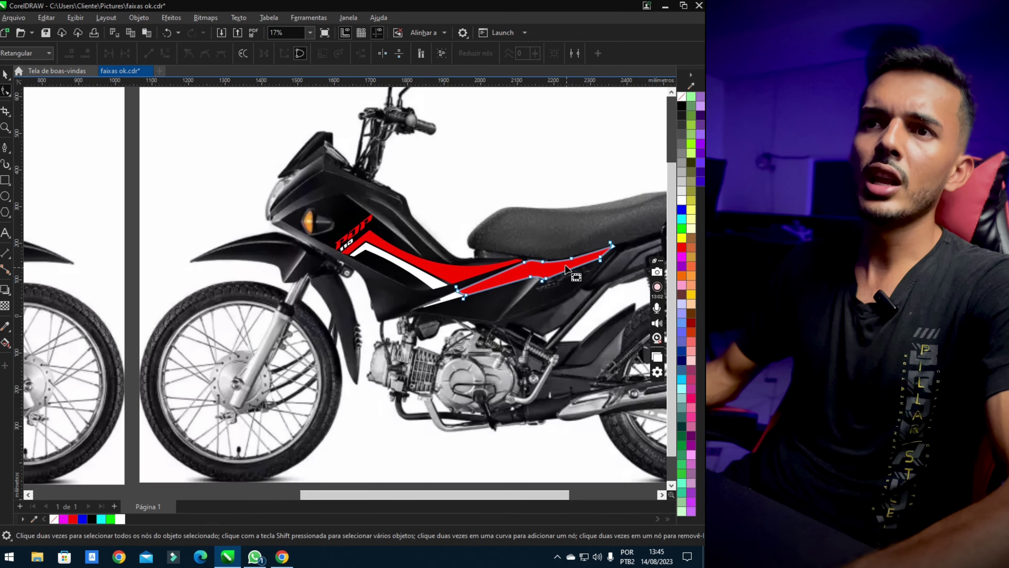
pyautogui.scroll(3, 72, 271)
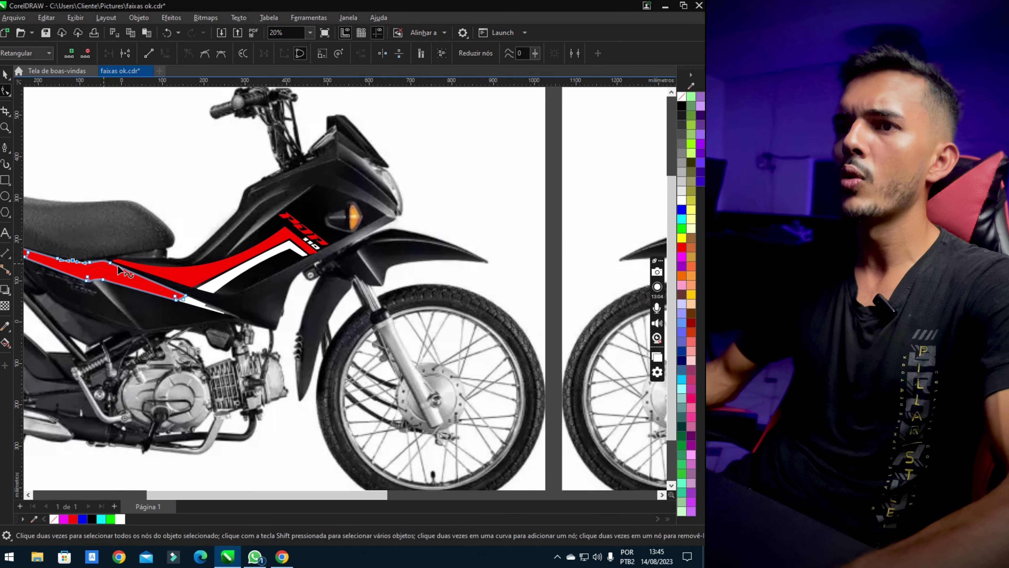
pyautogui.scroll(-1, 196, 280)
pyautogui.click(6, 74)
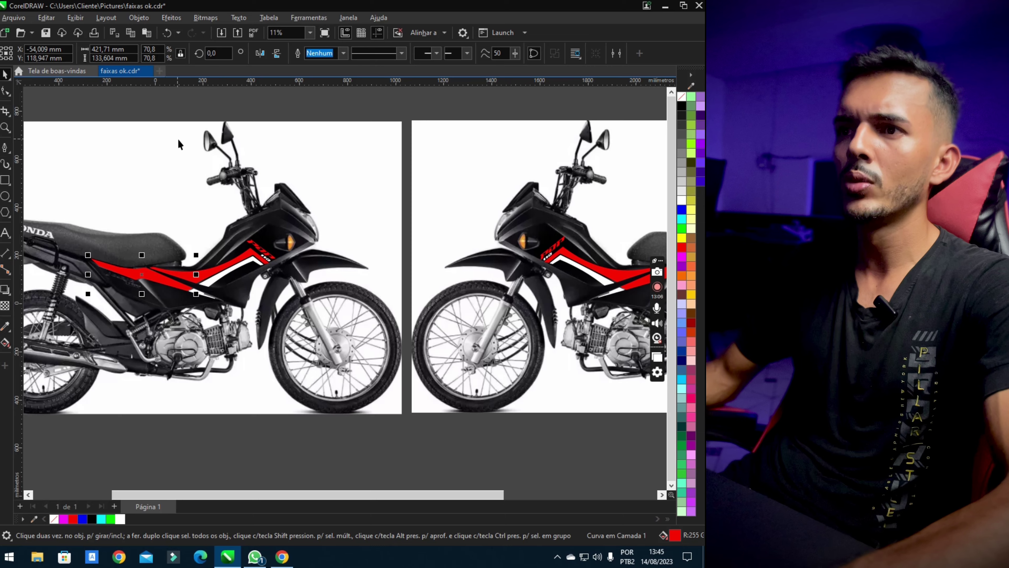
# Deselect everything and show both motorcycle sides in a full-screen preview
pyautogui.scroll(-1, 367, 151)
pyautogui.click(369, 149)
pyautogui.press('F9')
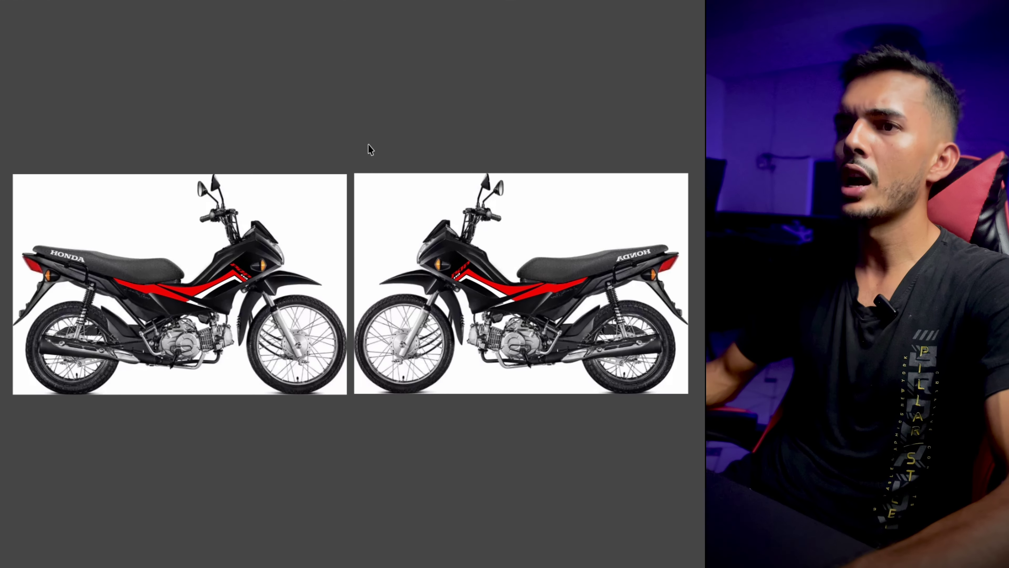